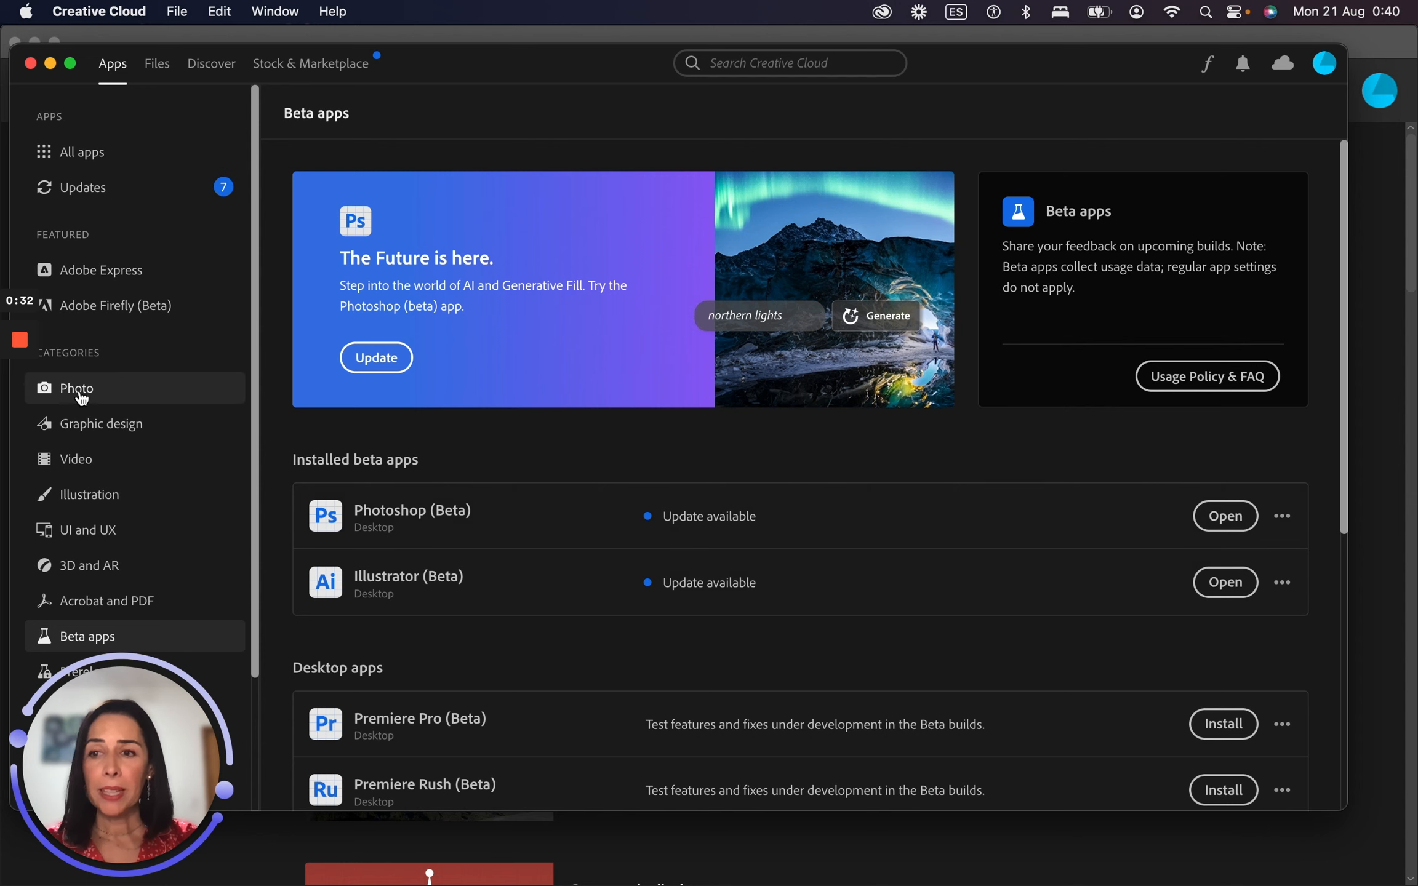
Step: Look through all apps and the beta apps in Creative Cloud to find Illustrator (Beta)
left_click(72, 160)
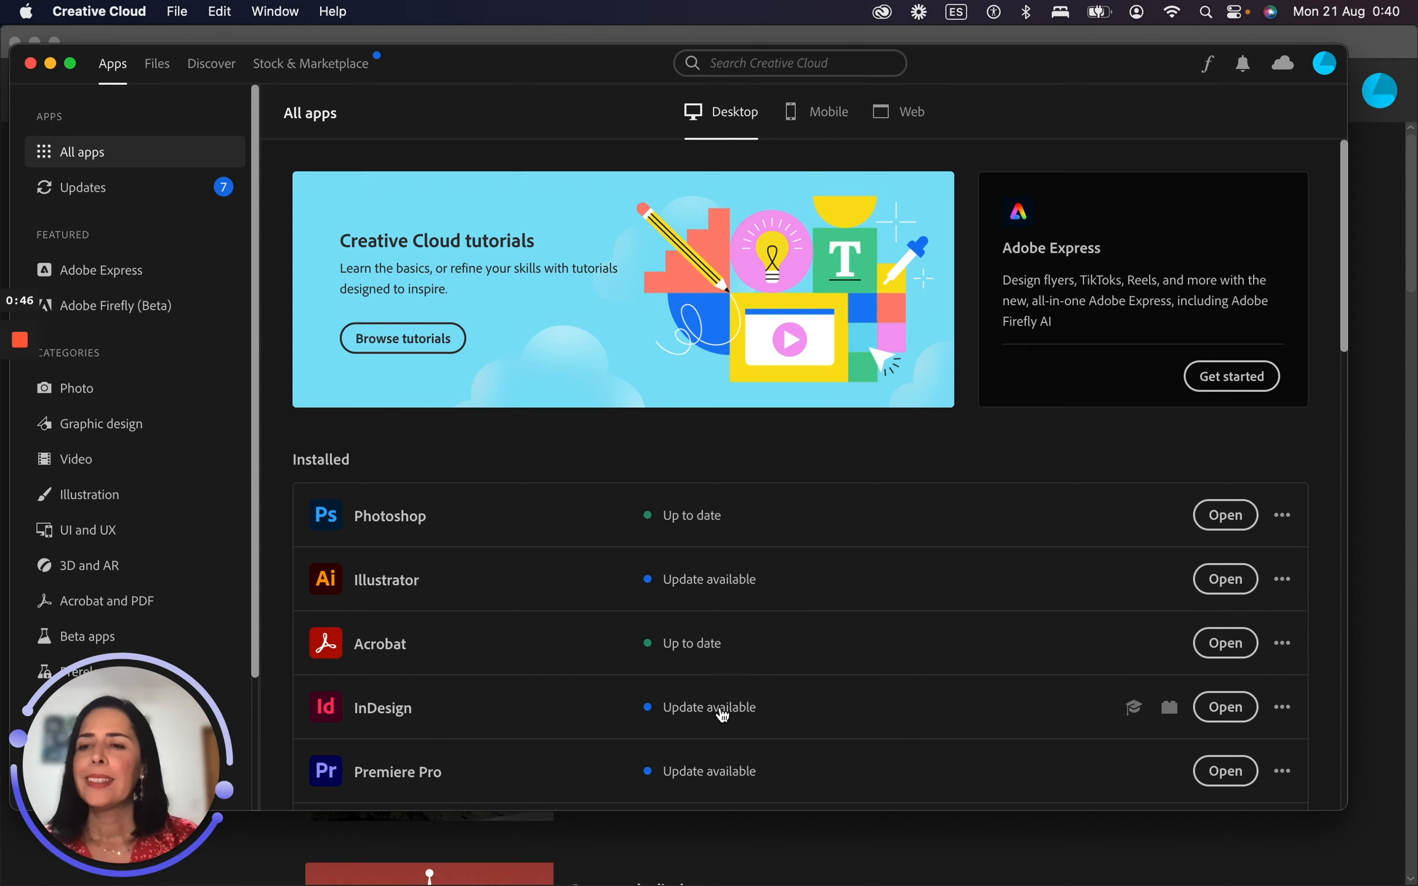
left_click(139, 745)
left_click_drag(140, 745, 254, 745)
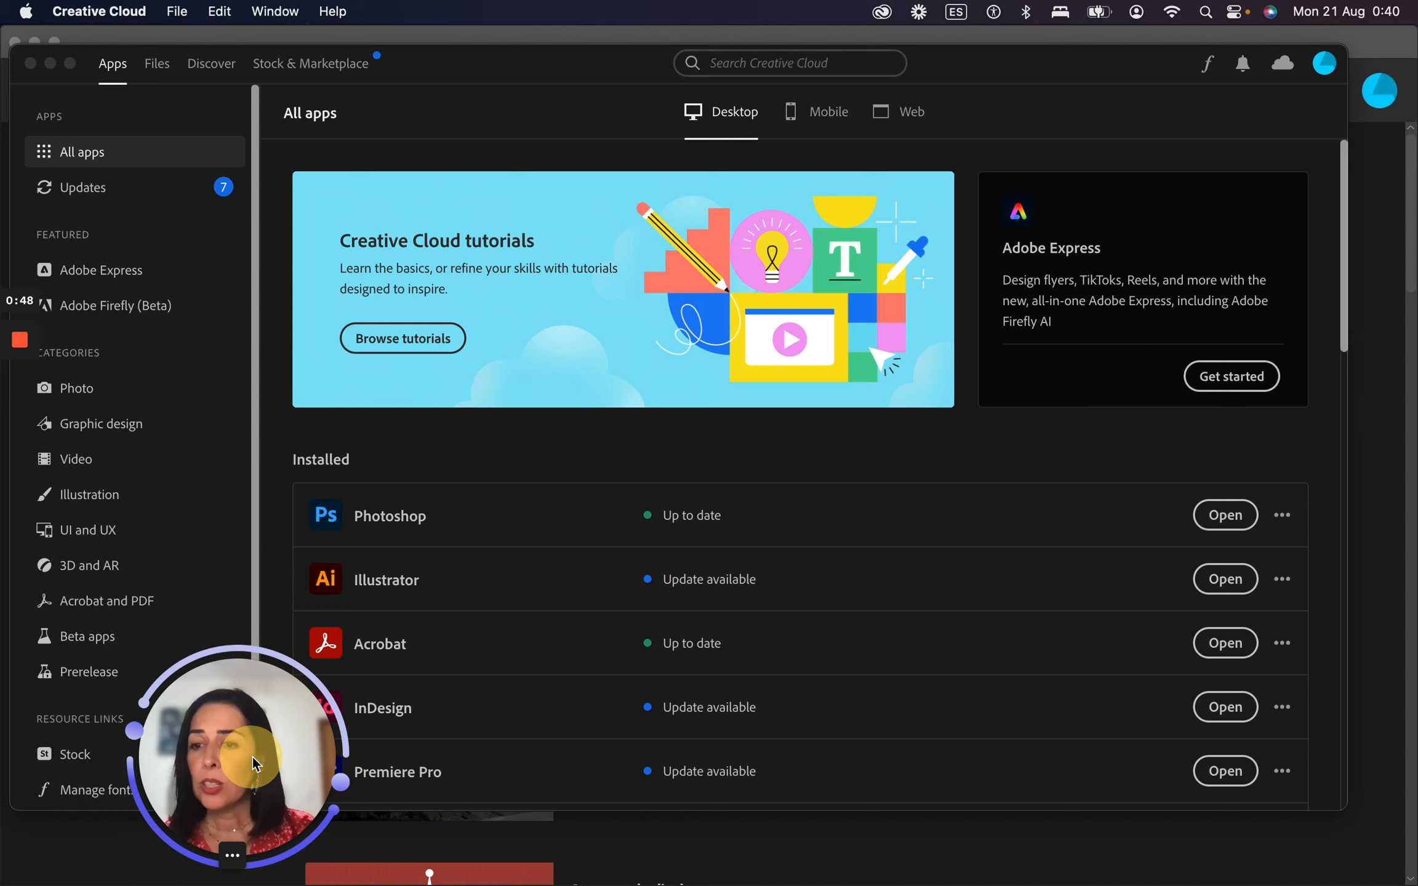
left_click(98, 643)
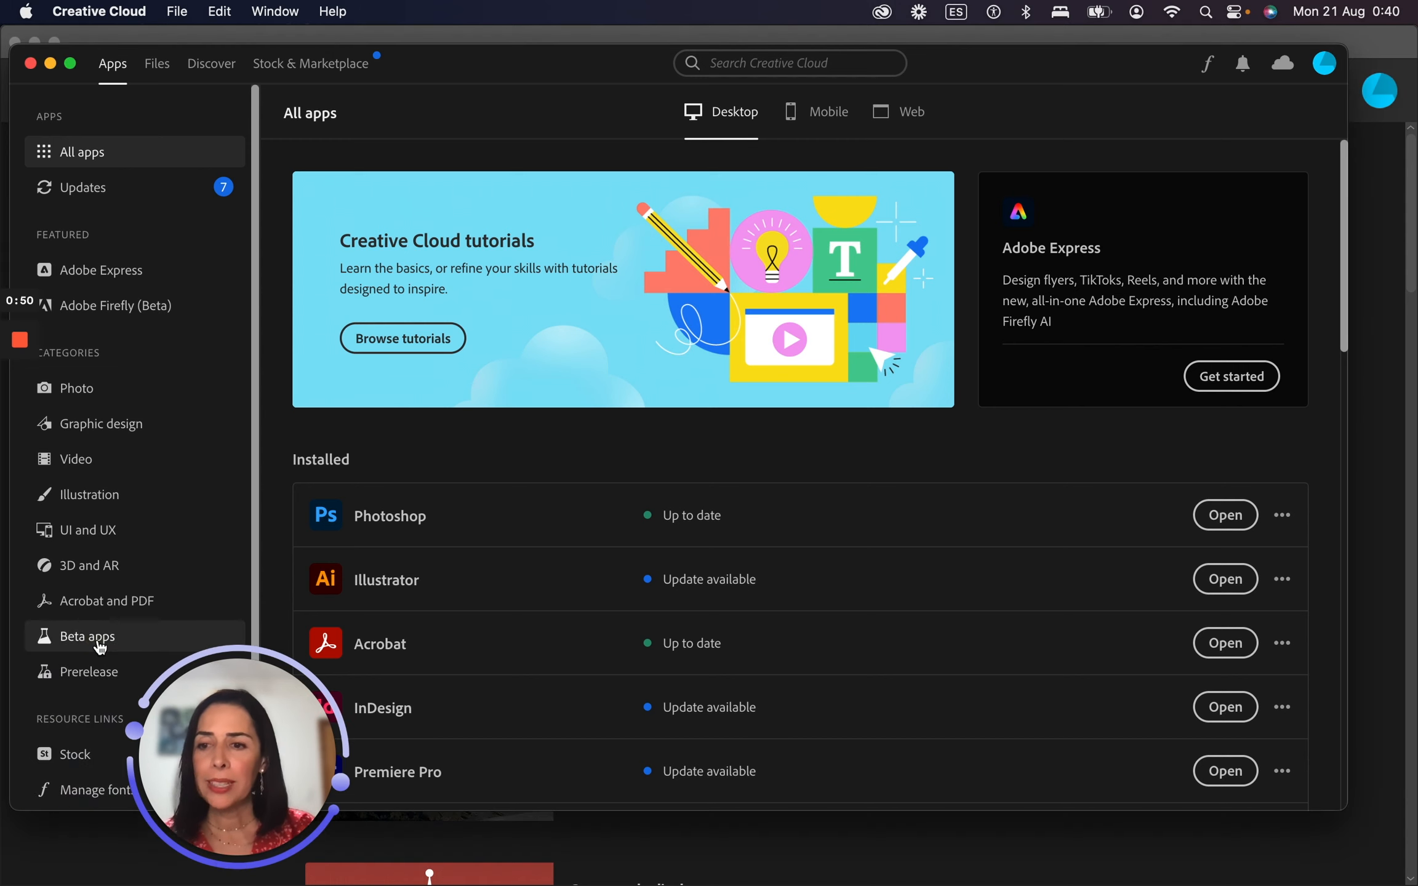
left_click(102, 643)
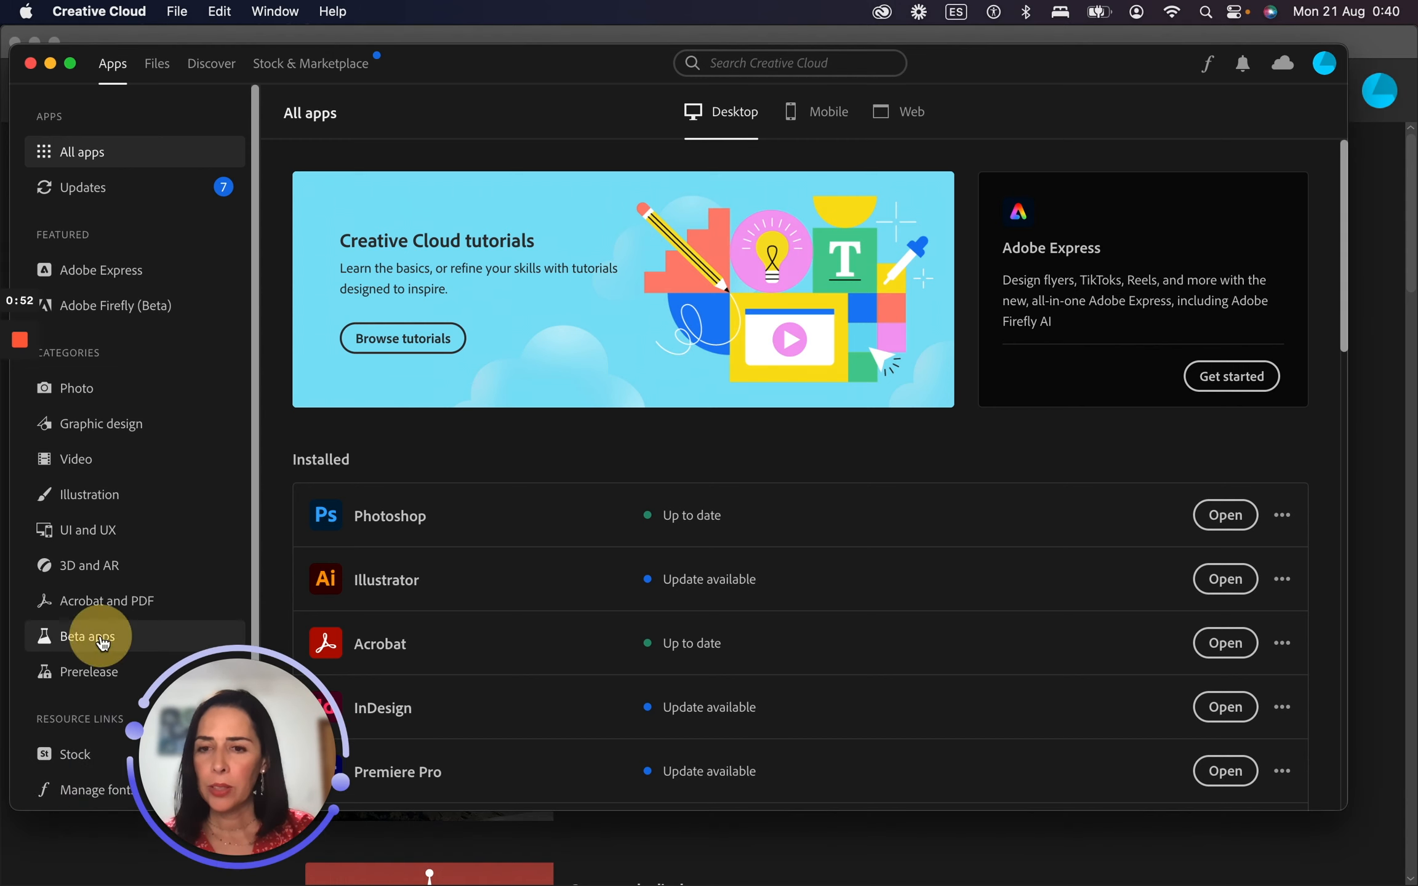
left_click_drag(240, 696, 197, 660)
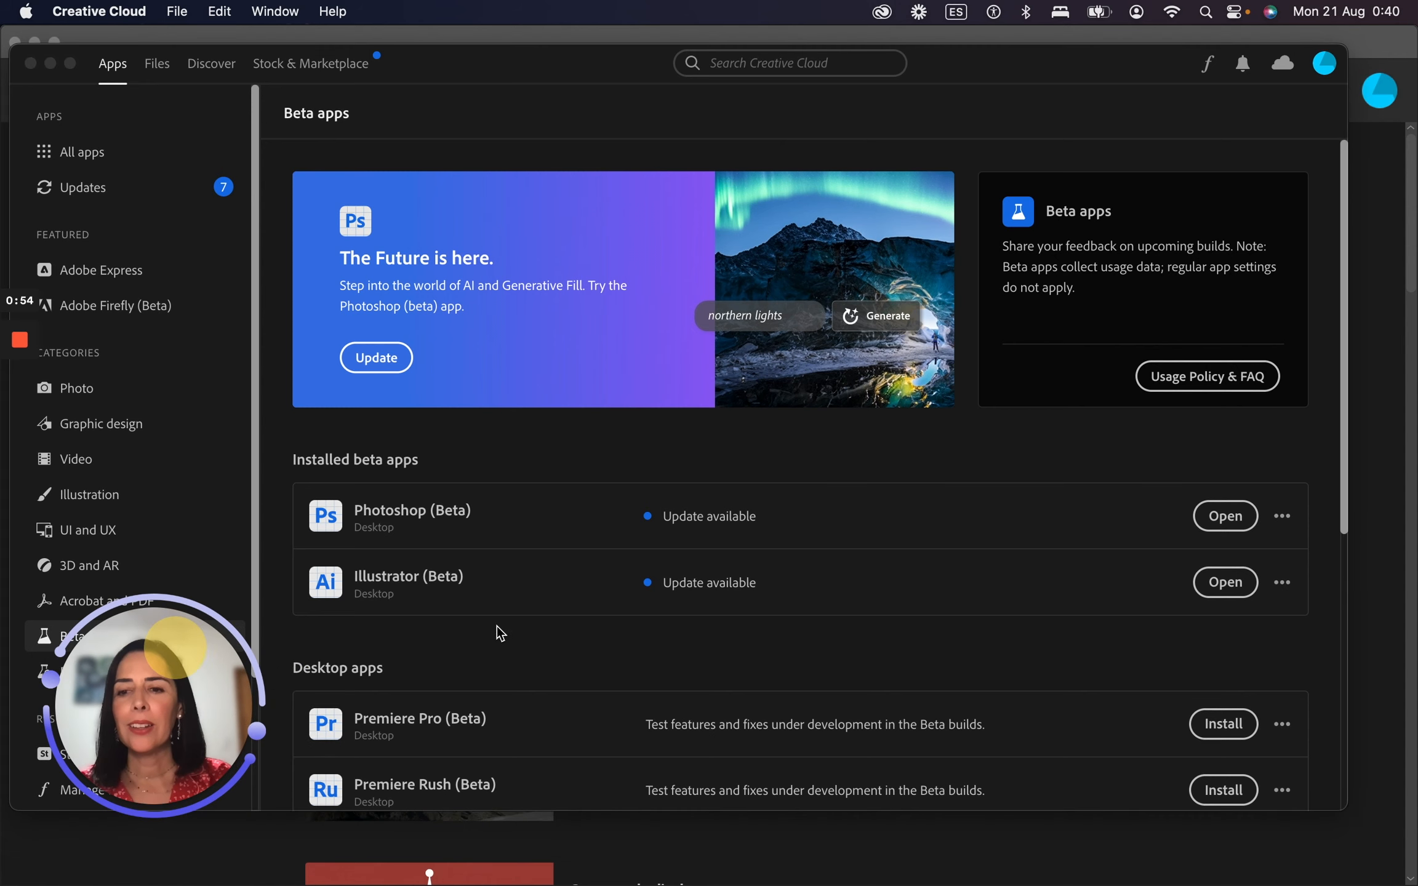
scroll(580, 607, "down", 5)
scroll(582, 608, "up", 5)
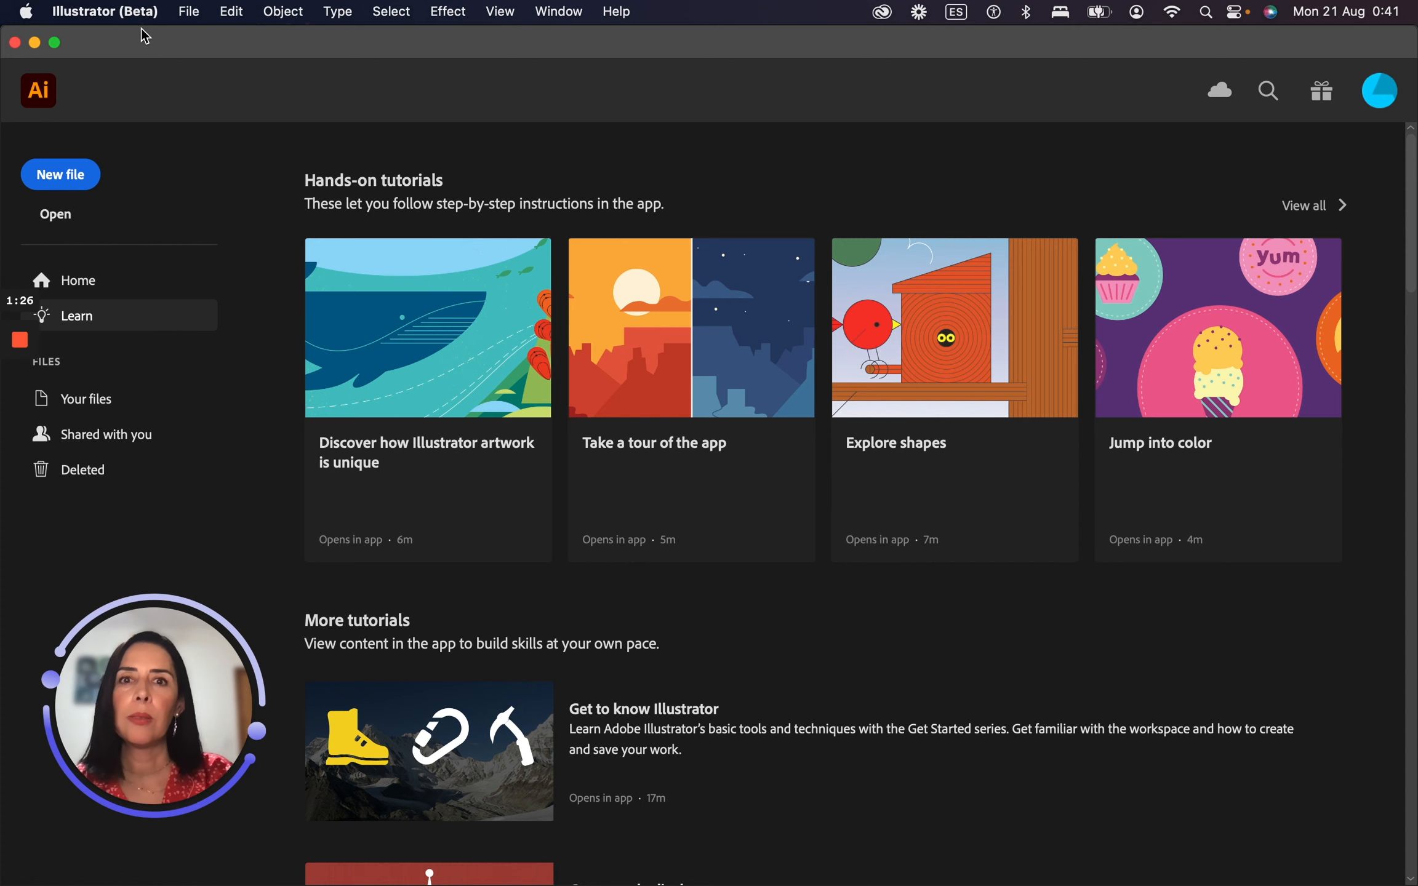
Step: Create a new document from the Art & Illustration Letter preset with 2 artboards in portrait orientation
left_click(69, 178)
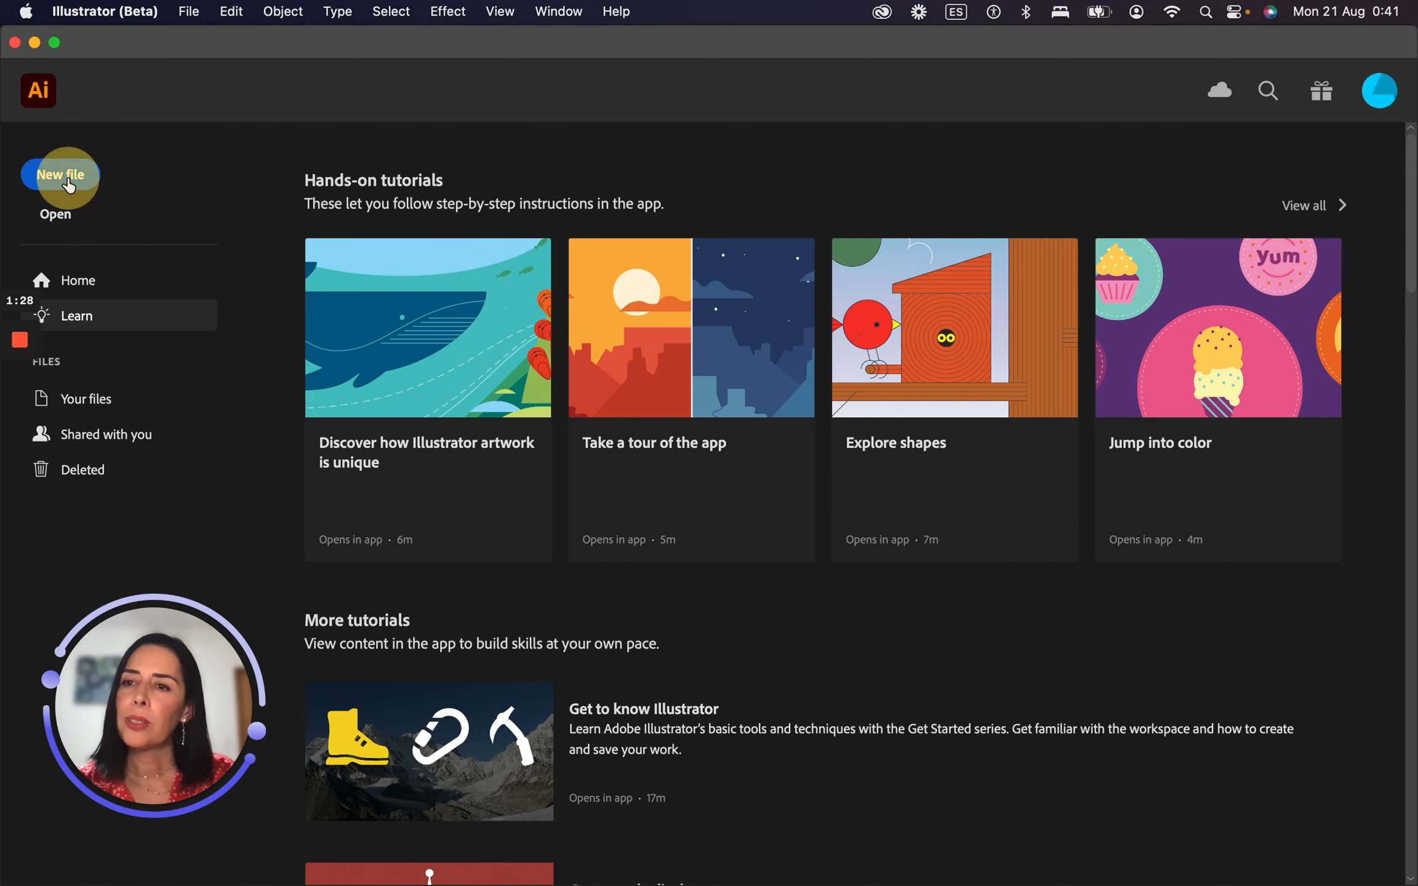
left_click(642, 161)
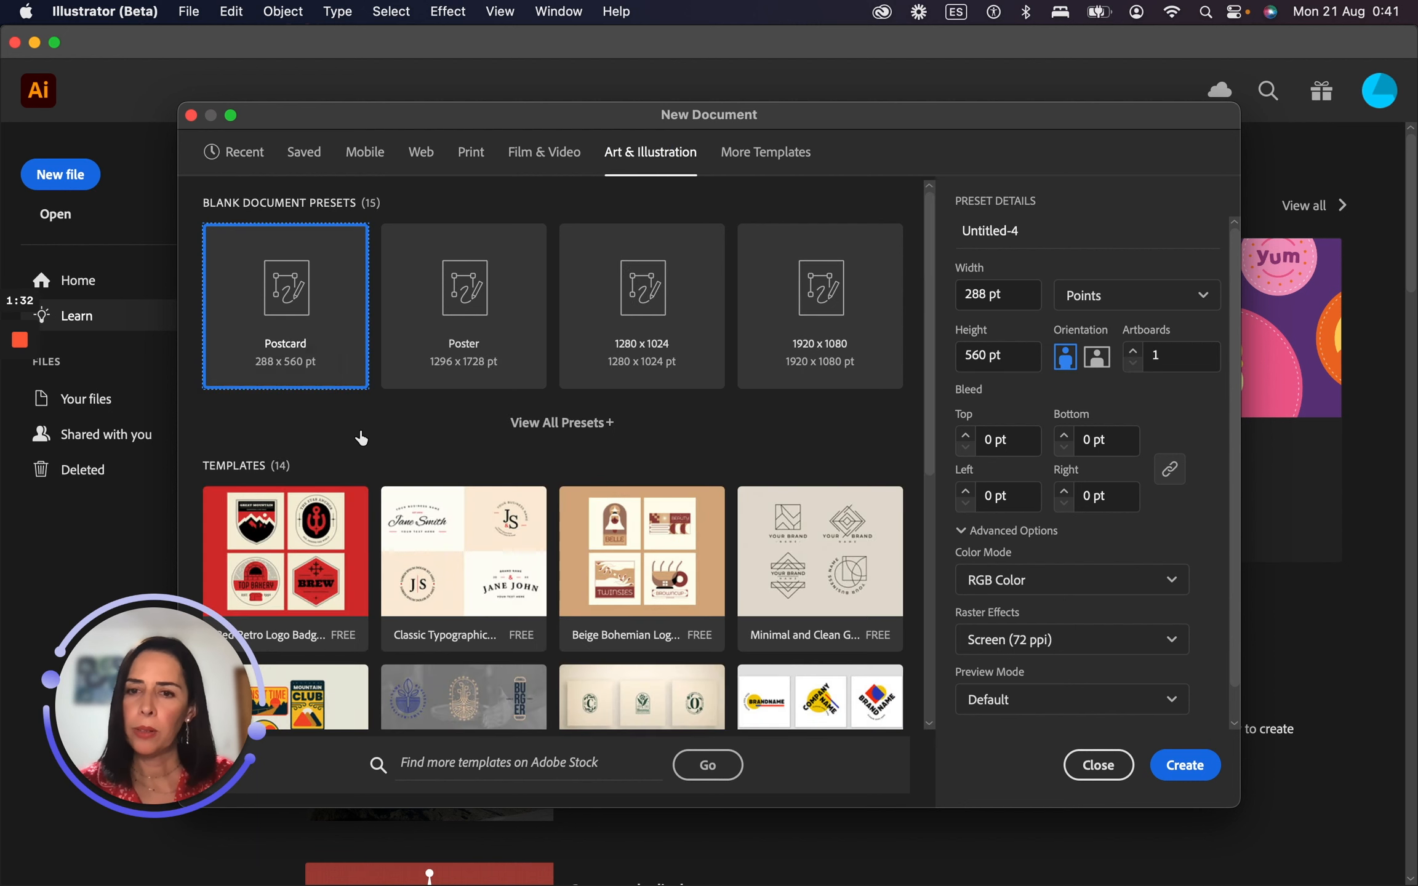
left_click(581, 425)
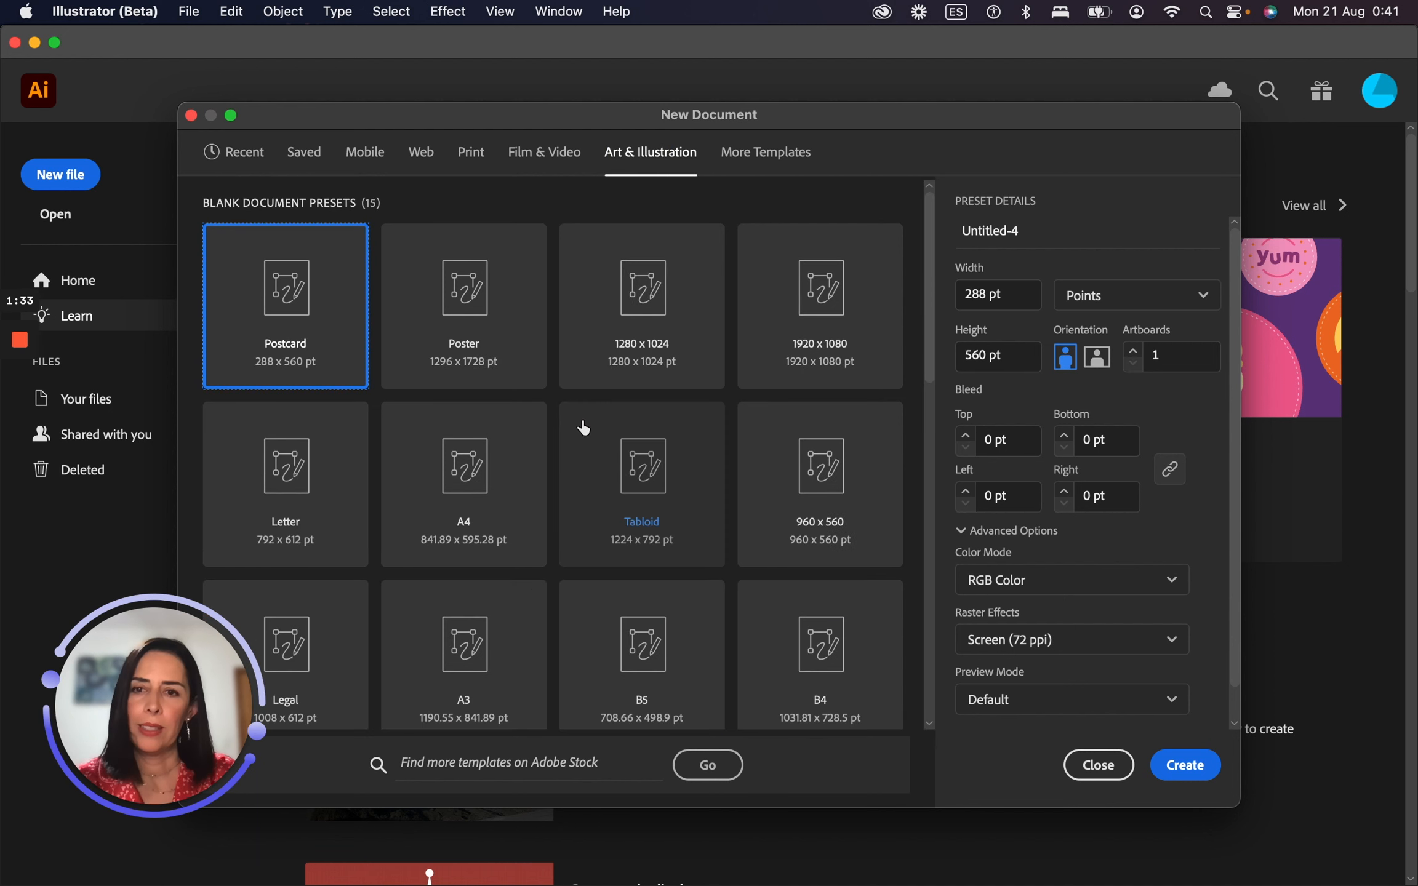
left_click(293, 505)
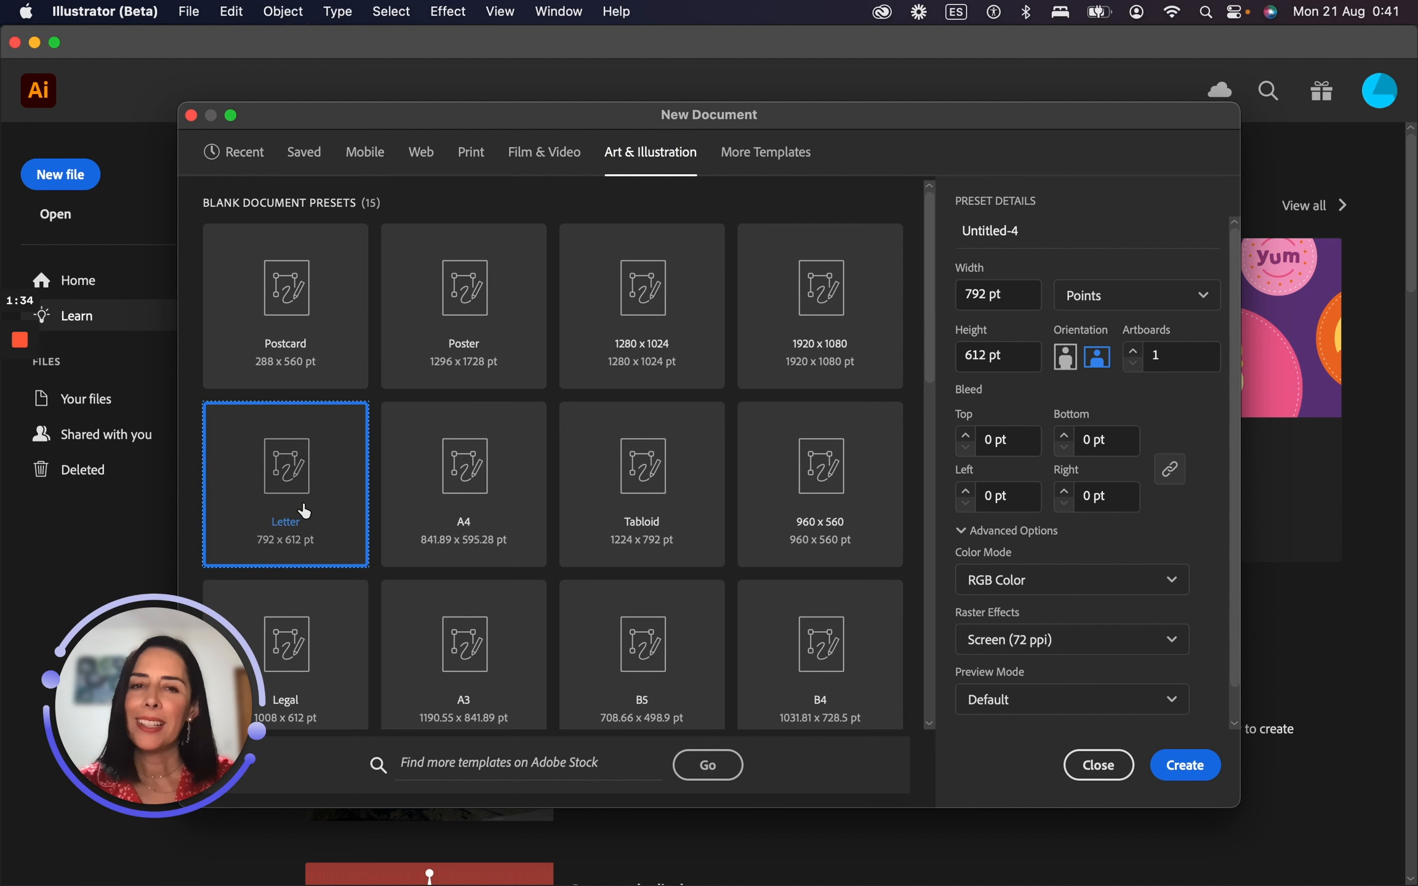
left_click(1133, 350)
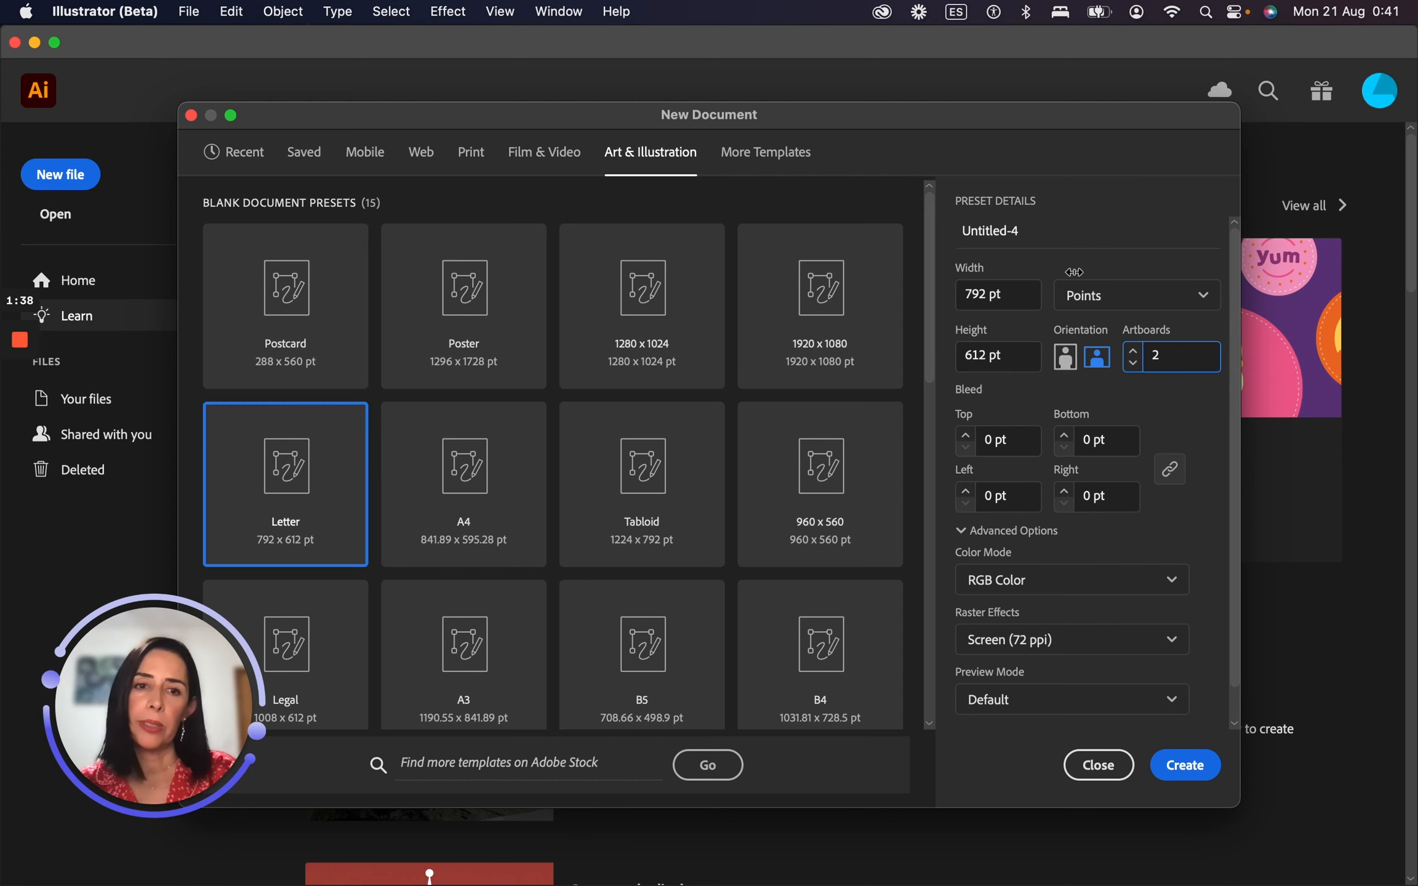
left_click(1065, 356)
left_click(1188, 766)
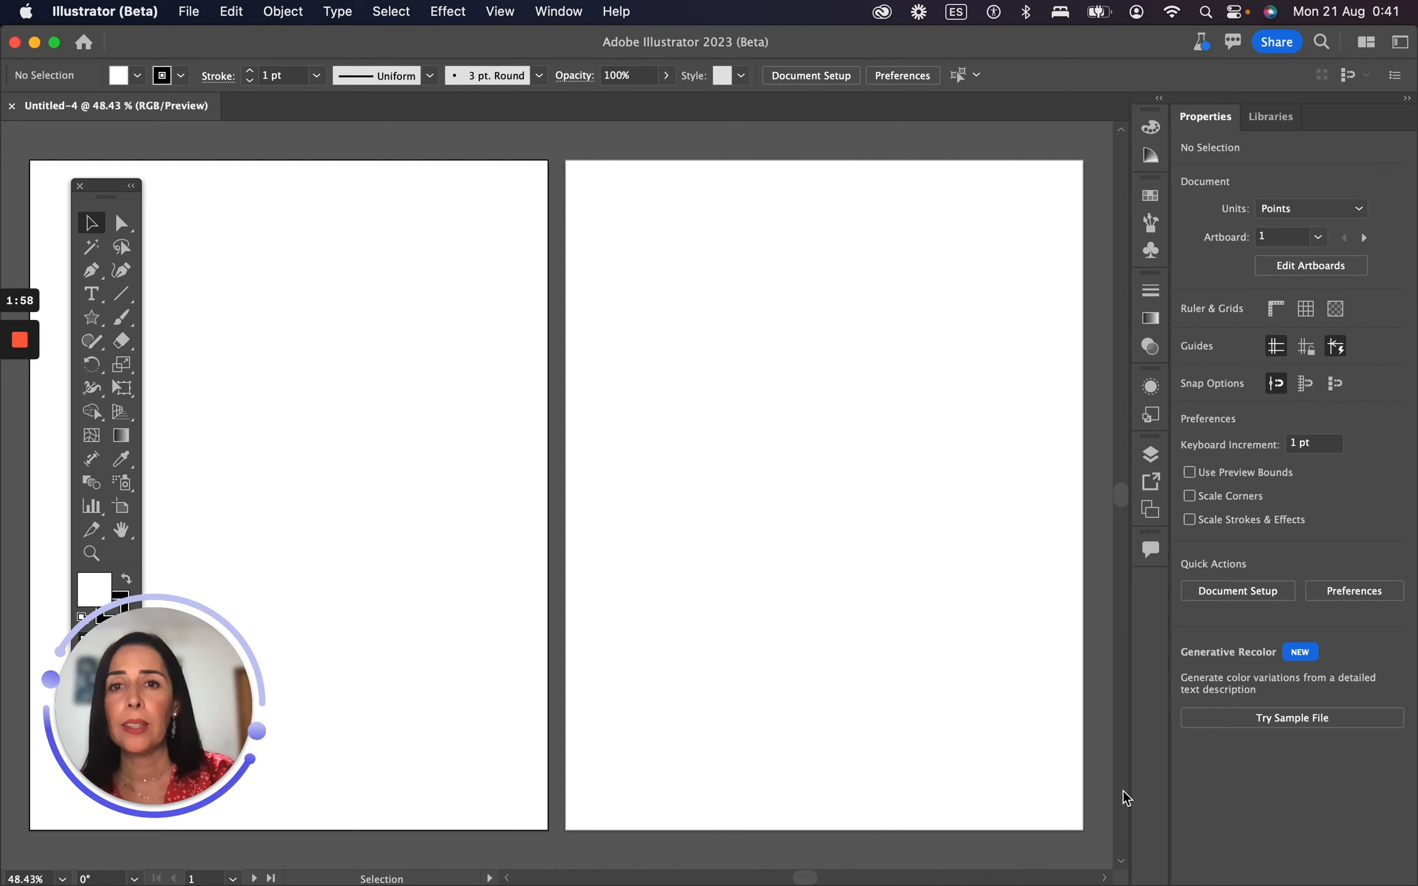
Step: Switch the workspace to Essentials
left_click(565, 10)
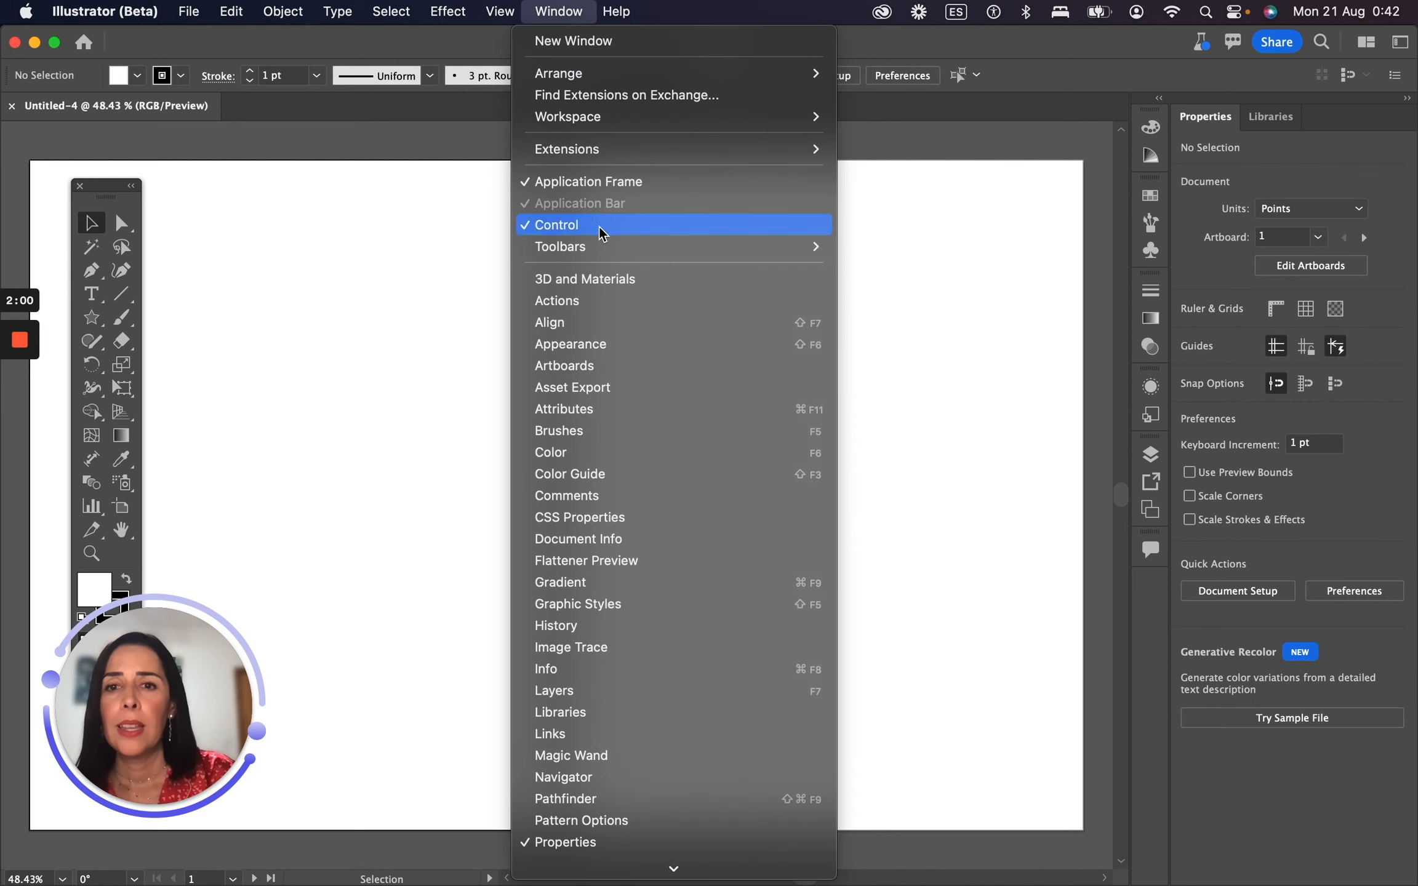
mouse_move(624, 121)
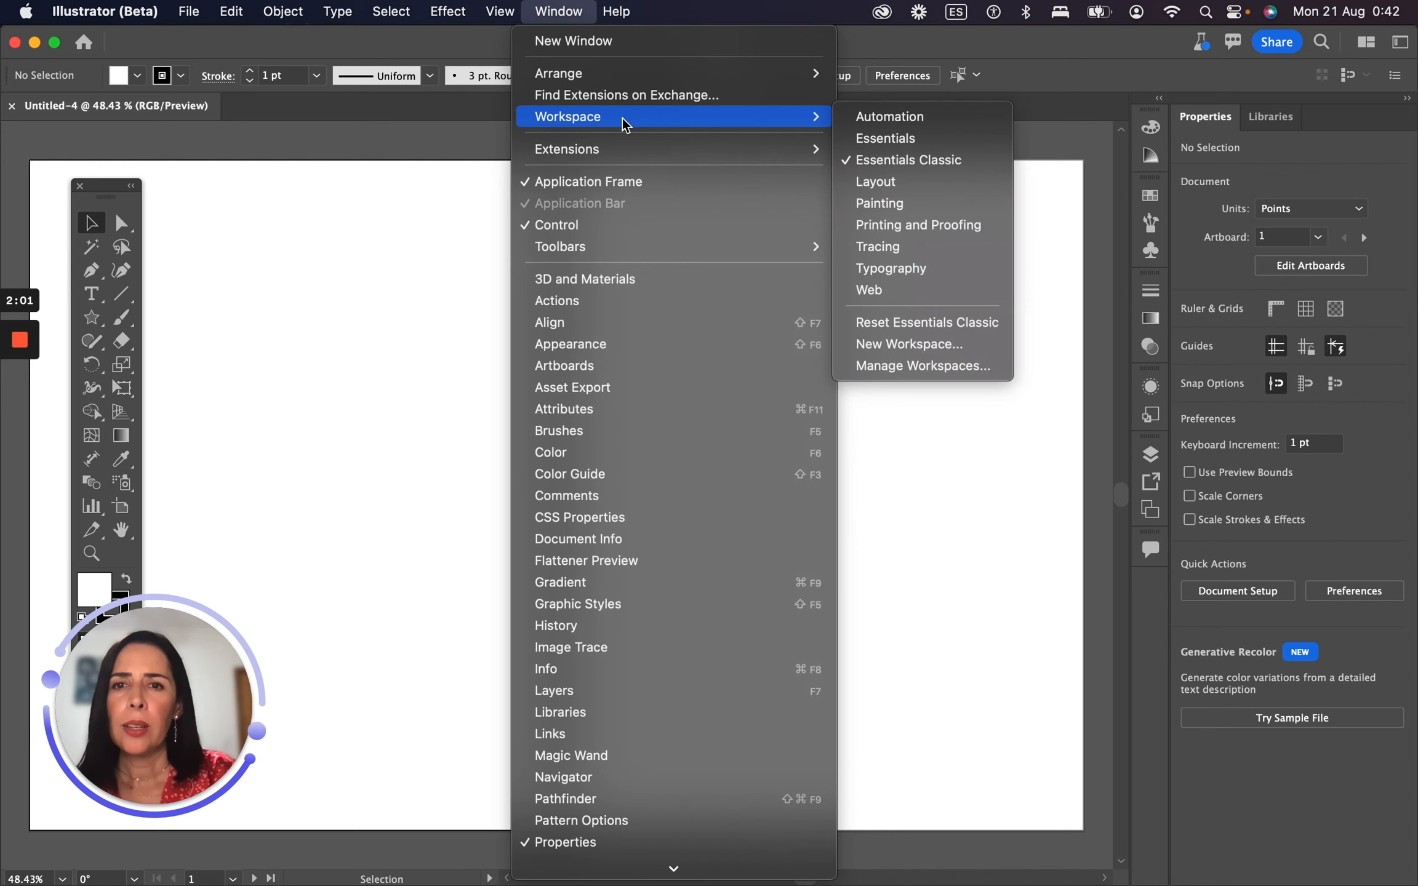
left_click(881, 139)
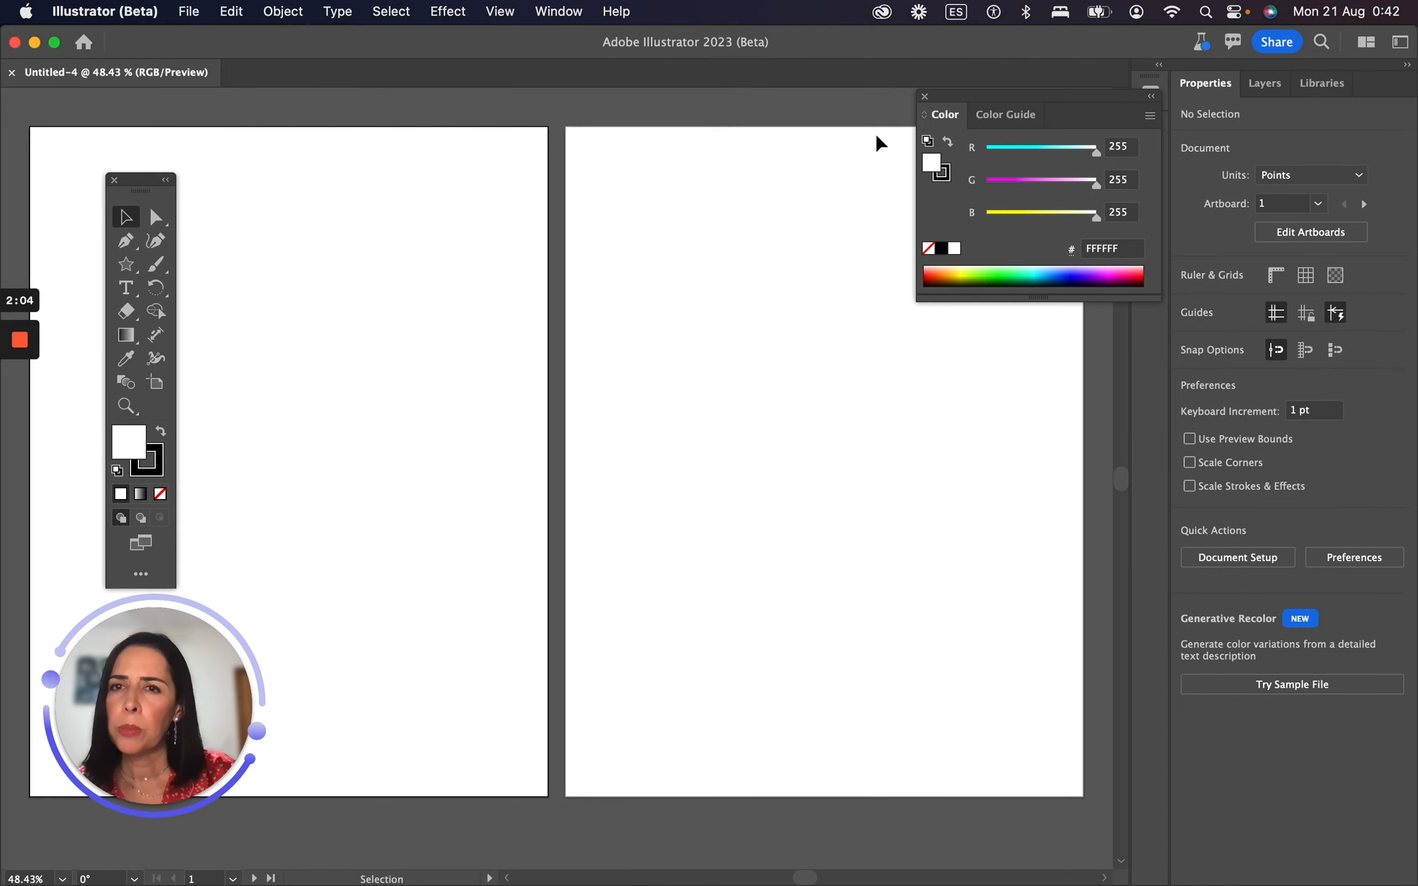
Step: Set the workspace to Essentials Classic
left_click(520, 13)
mouse_move(544, 11)
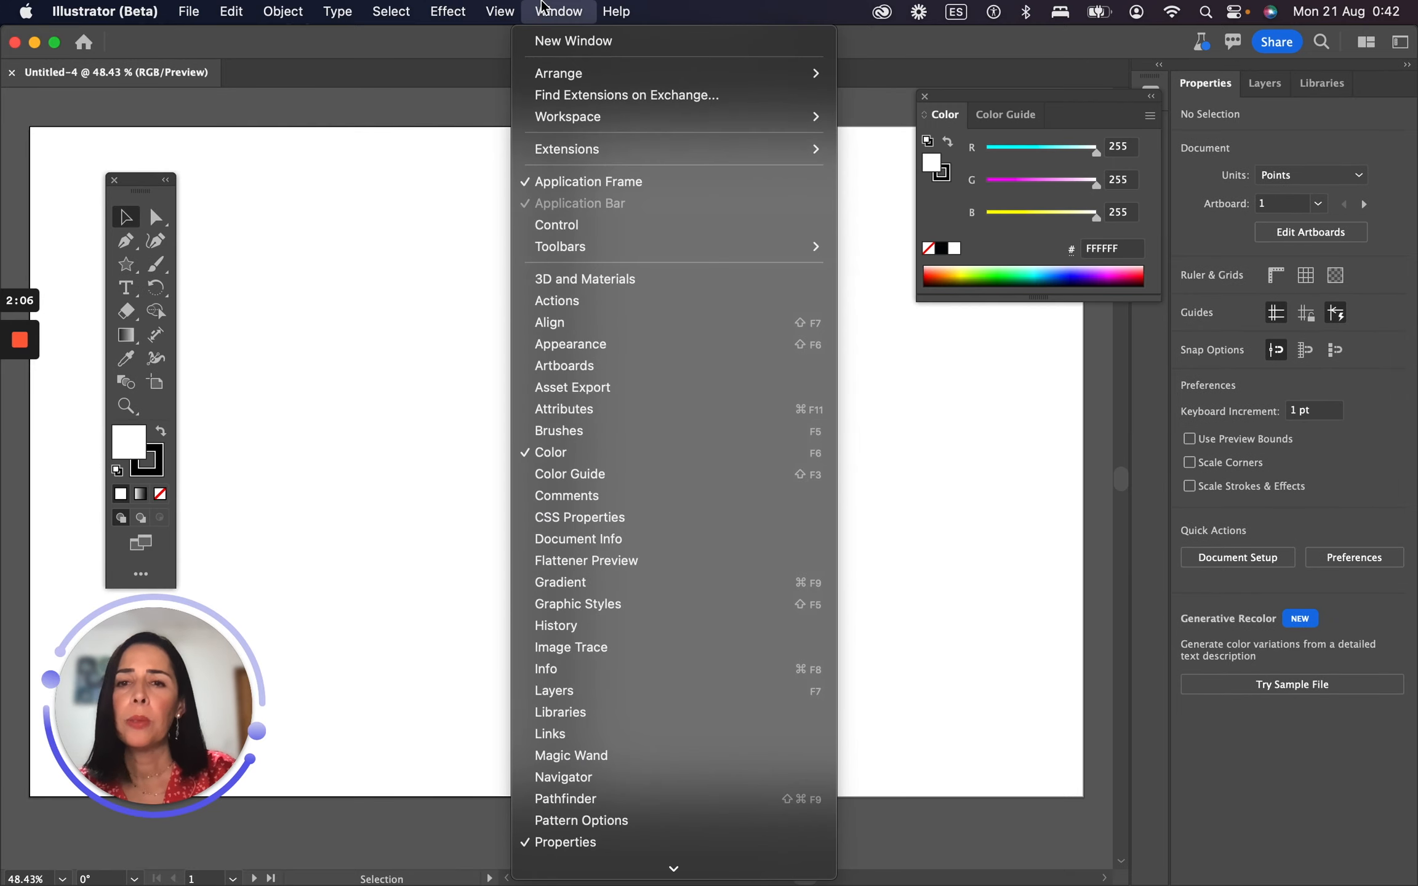
mouse_move(629, 120)
left_click(953, 159)
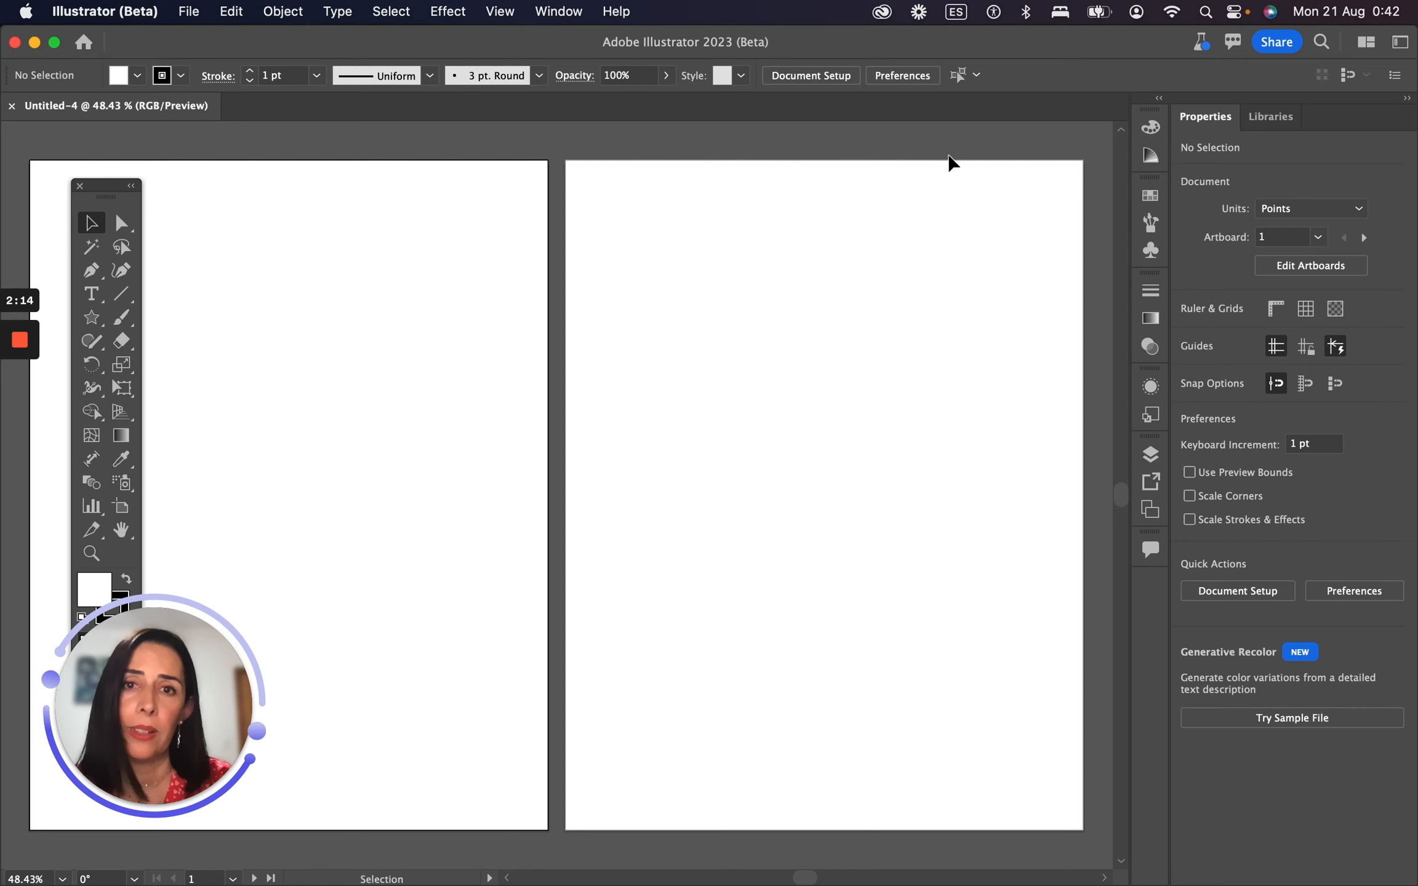
left_click(587, 11)
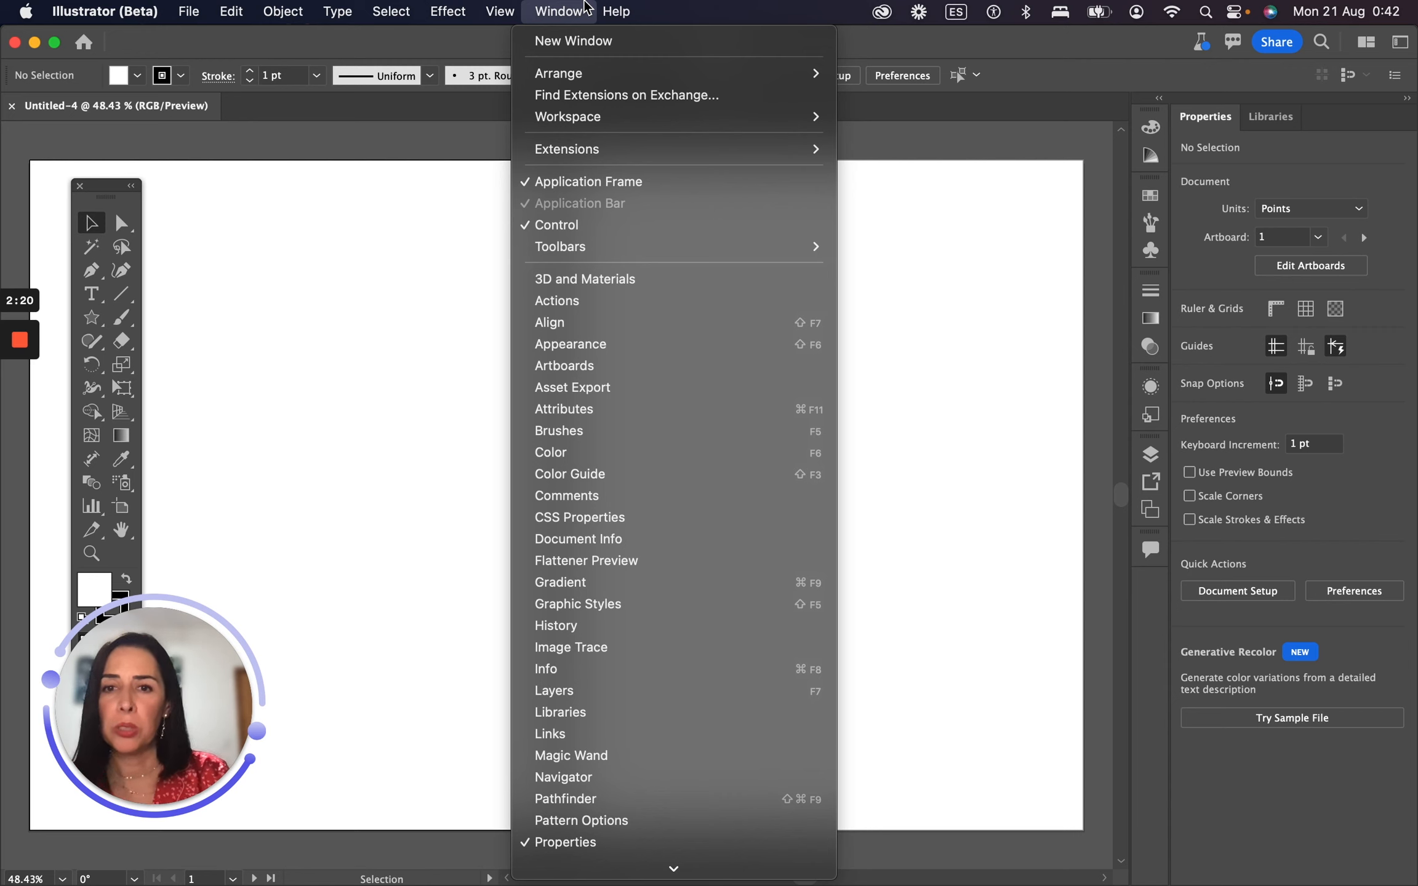
mouse_move(651, 255)
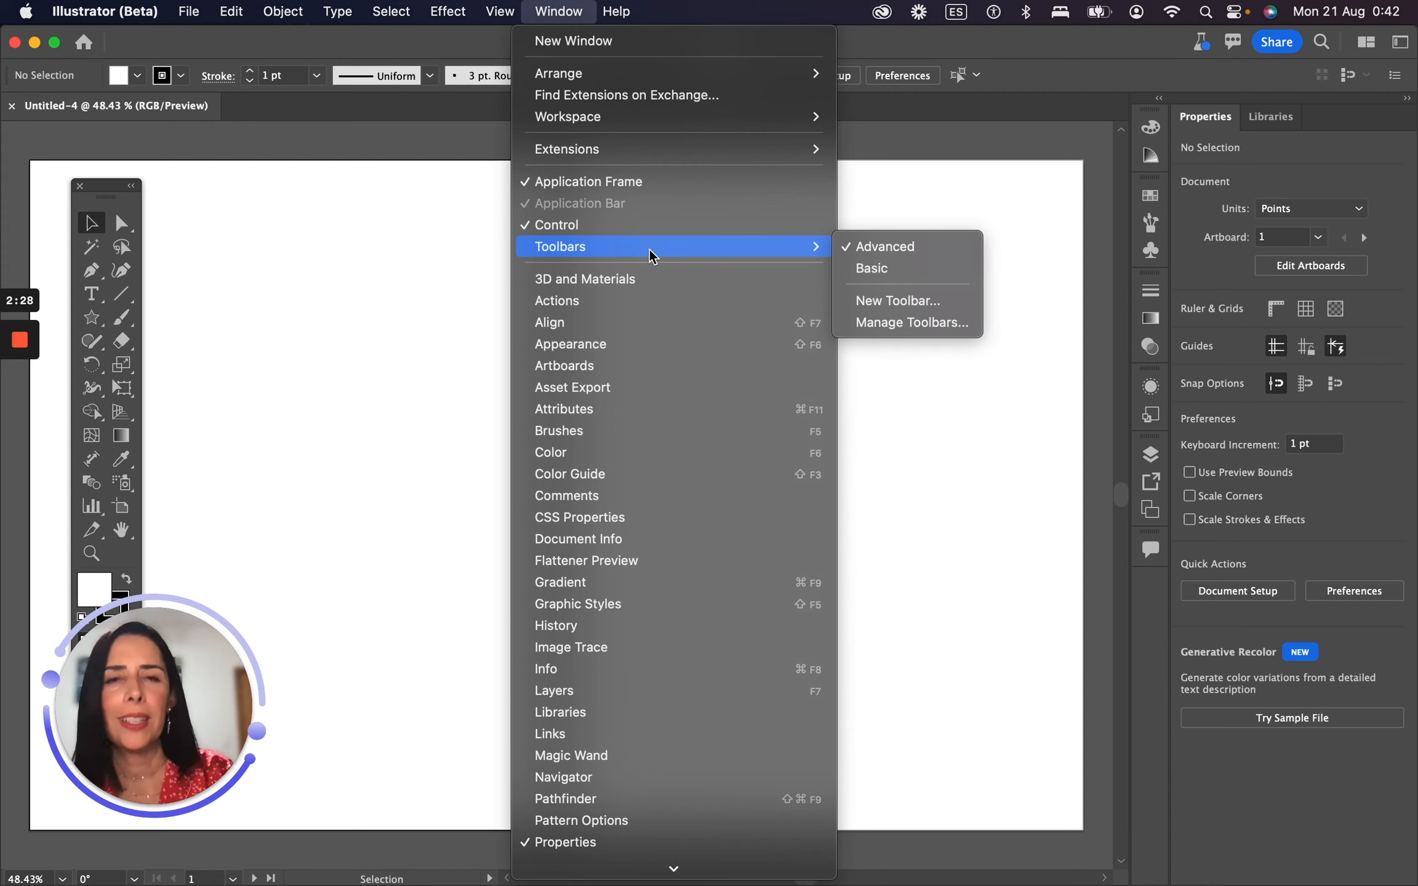
left_click(348, 261)
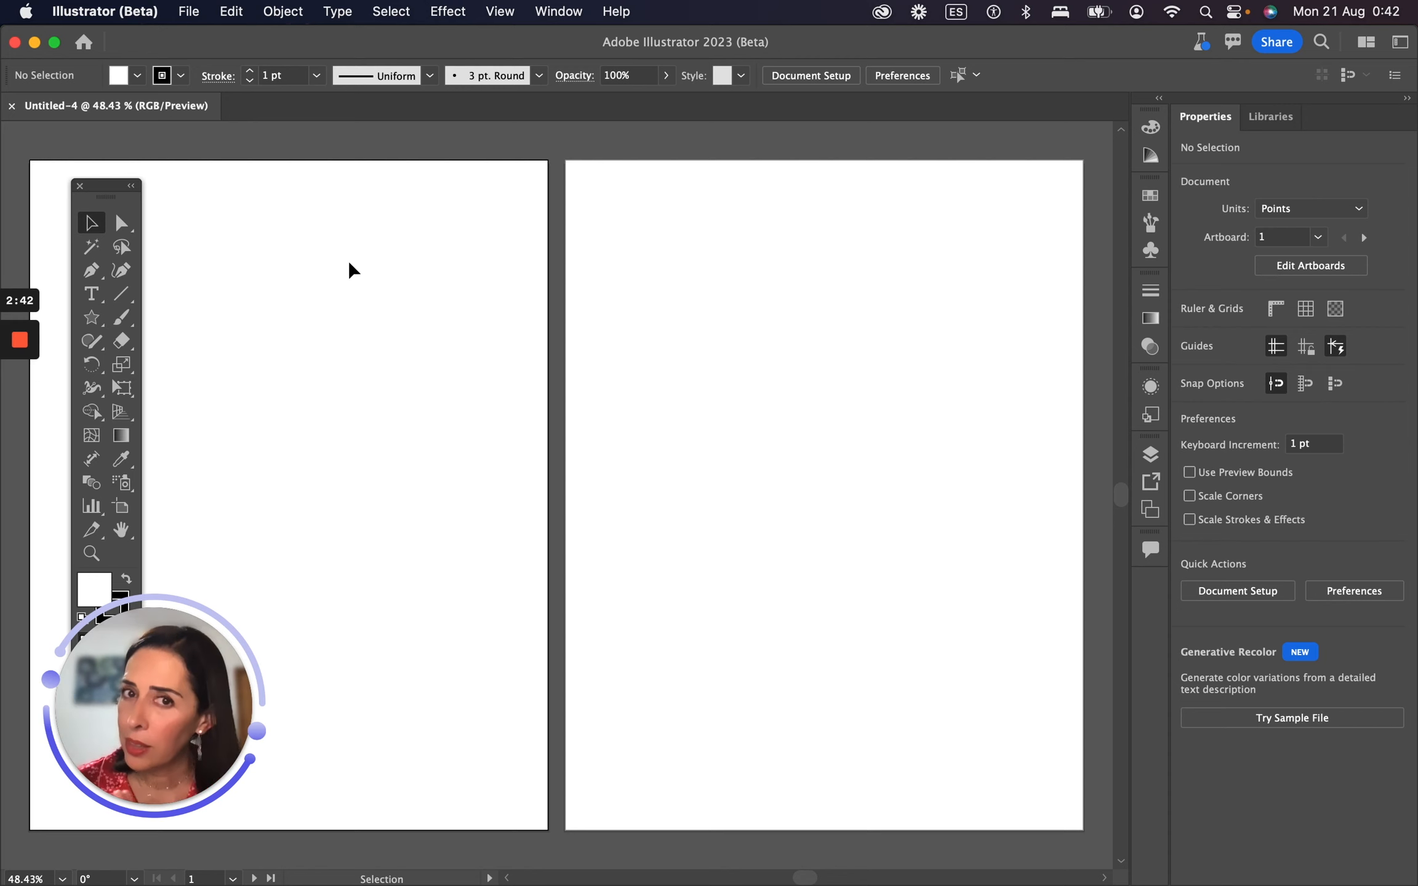
Step: Switch to Firefox, open unsplash.com and search its photos for "flower single"
mouse_move(337, 880)
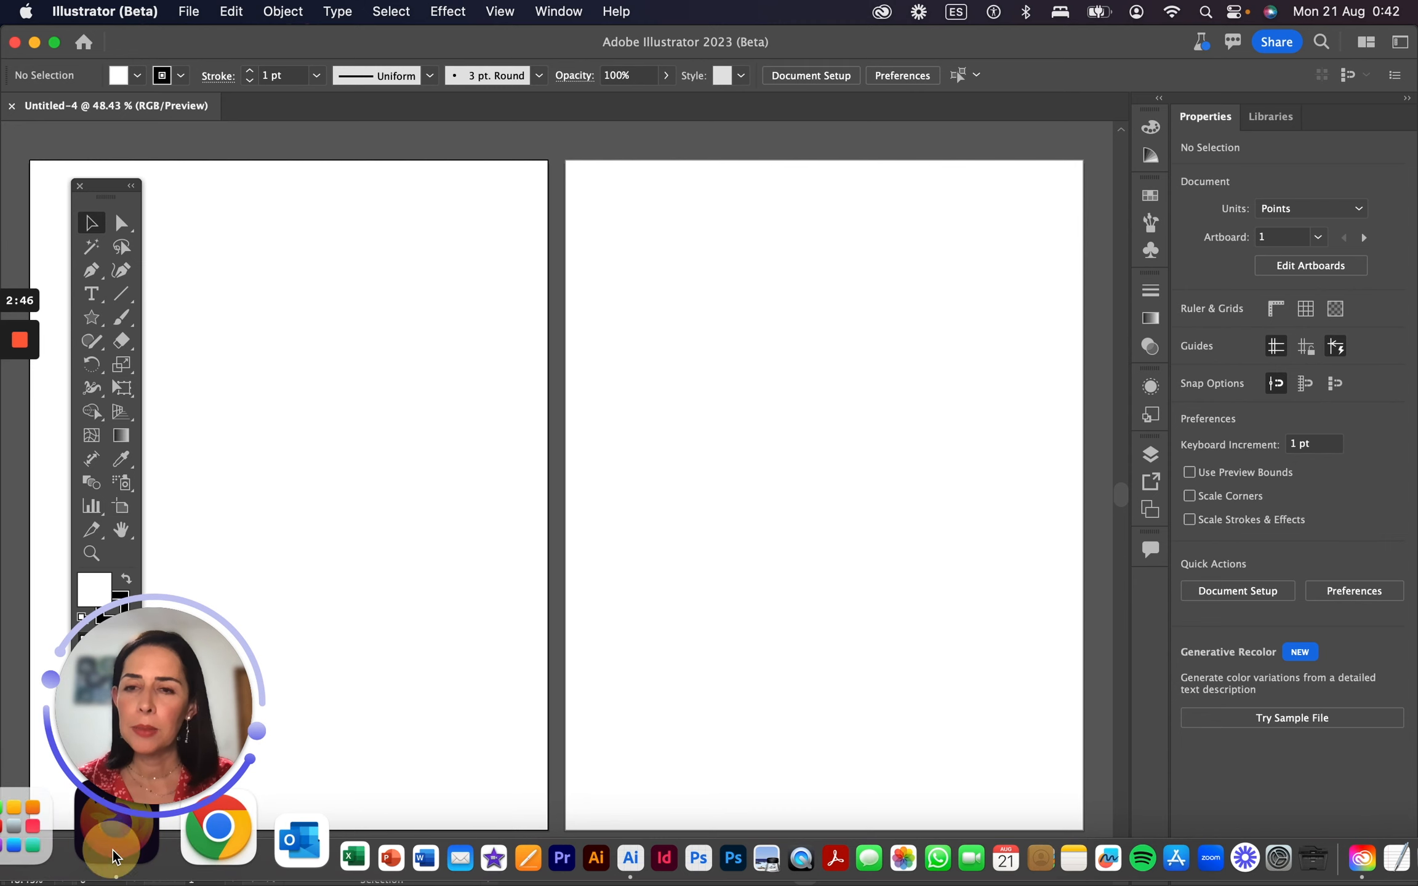
left_click(115, 856)
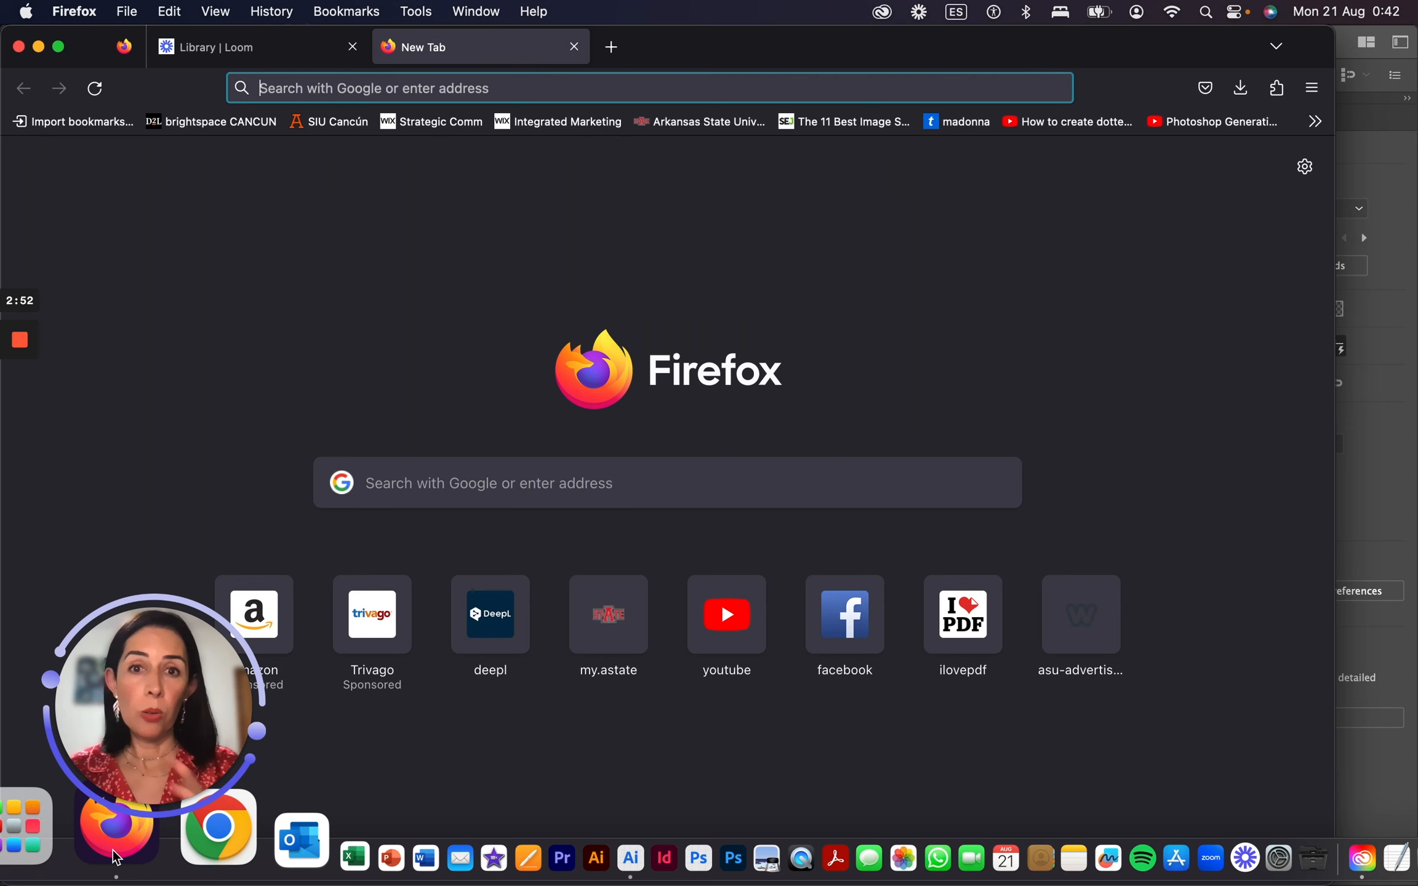
type("unsplash.com/")
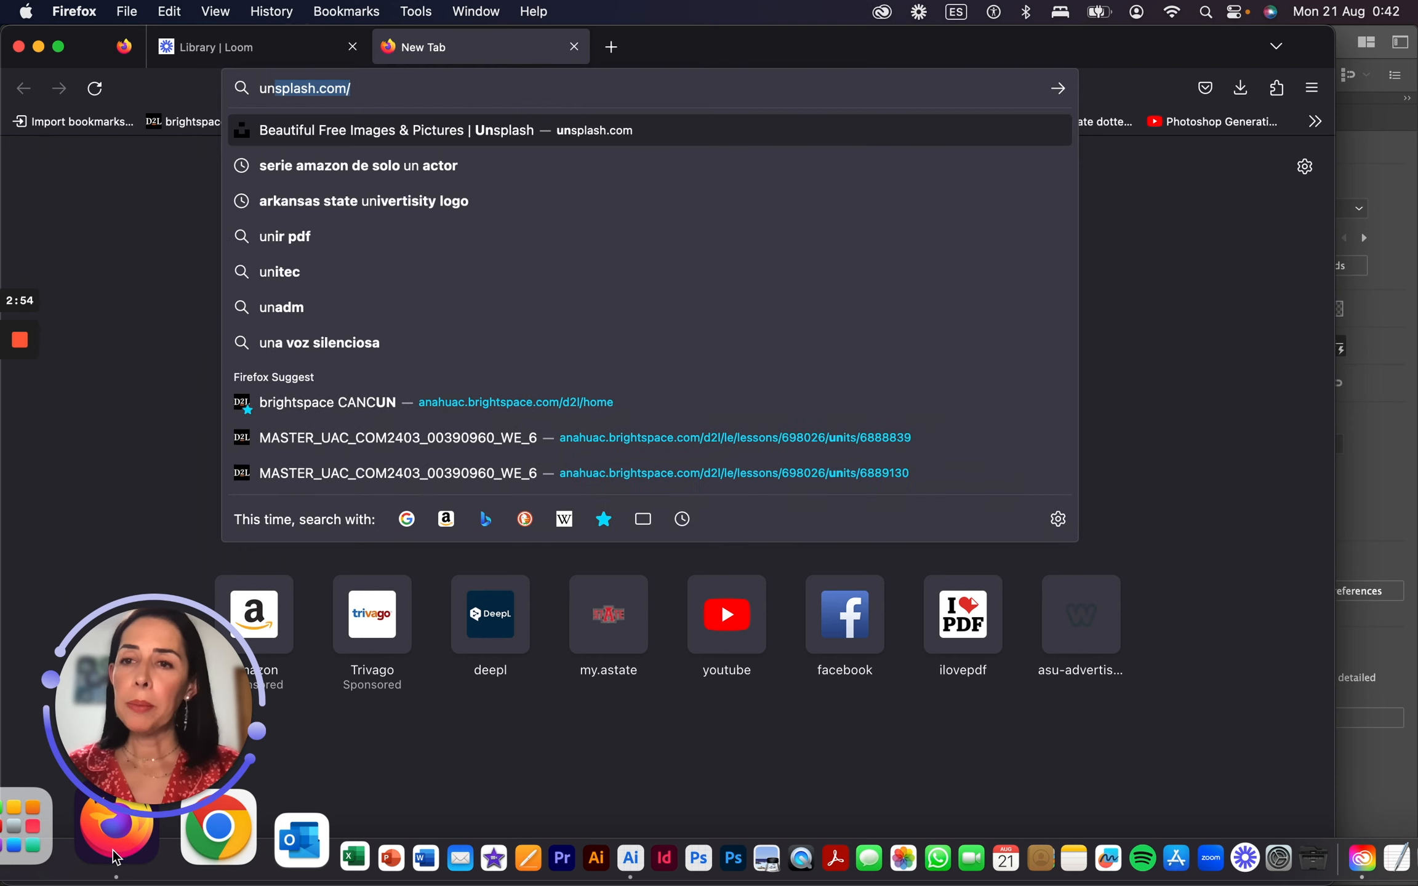
key("Return")
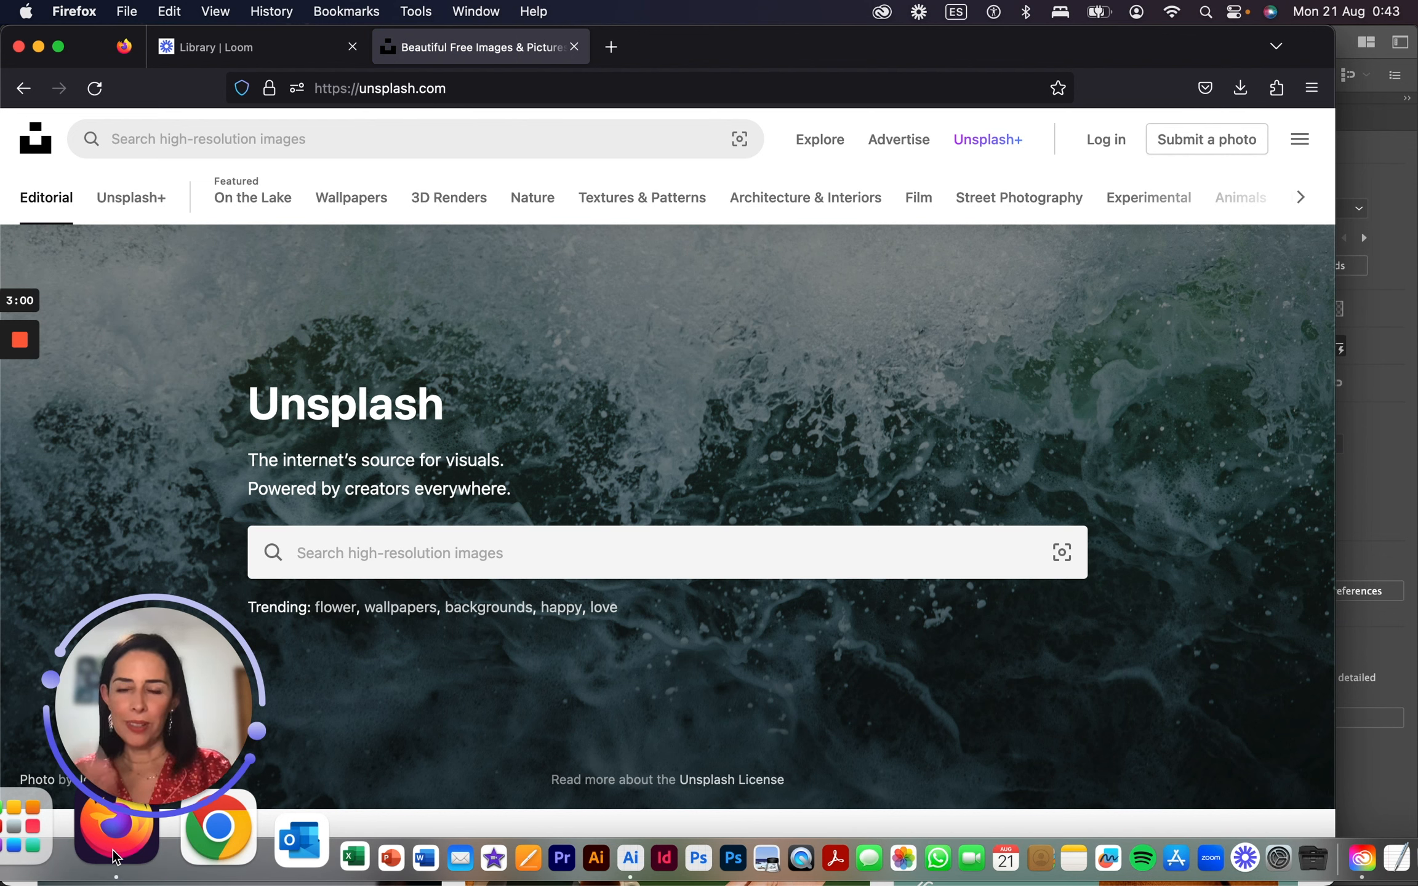
left_click(355, 554)
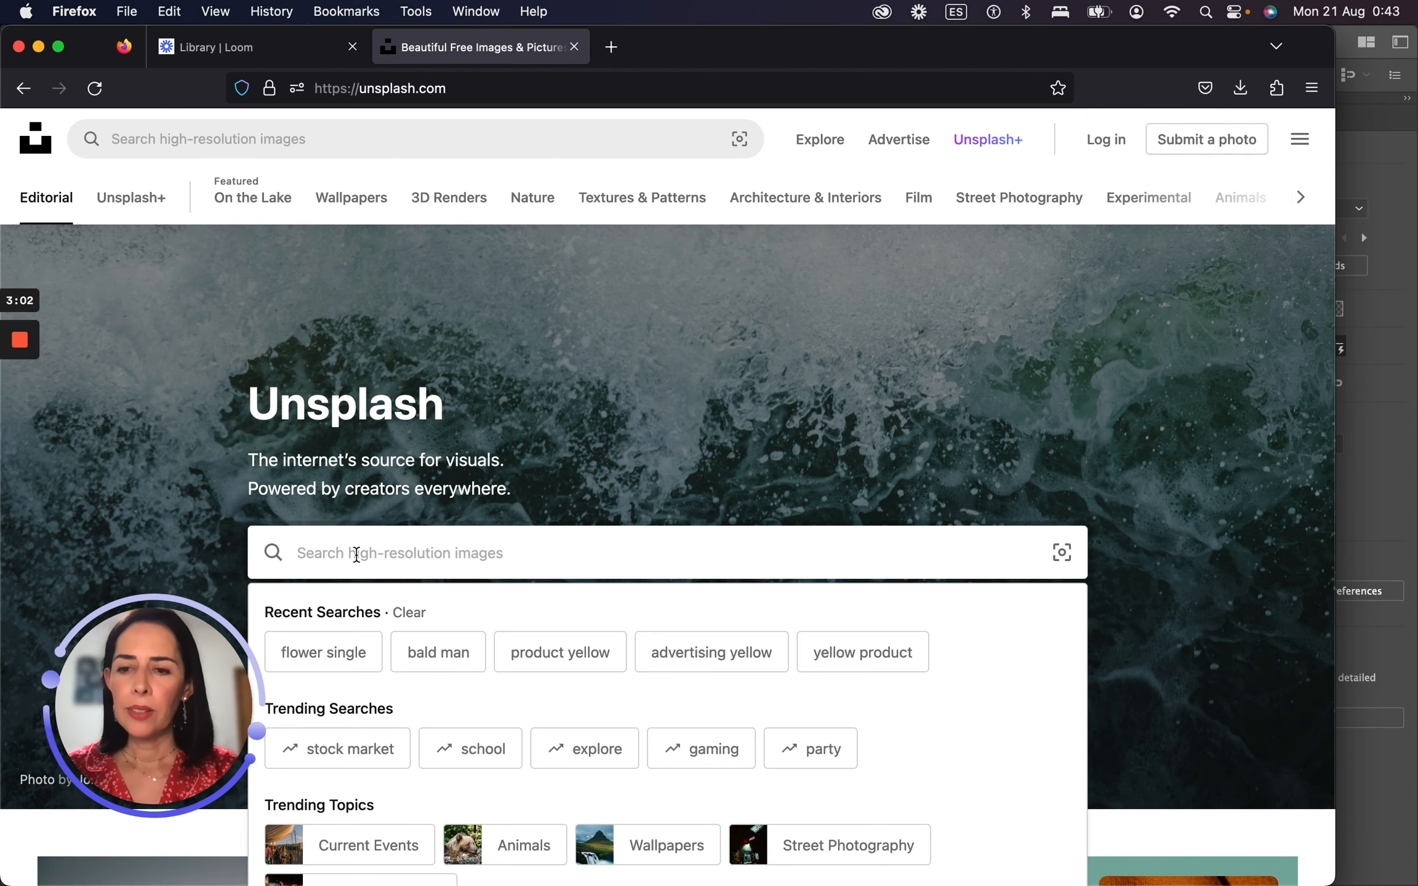
left_click(354, 654)
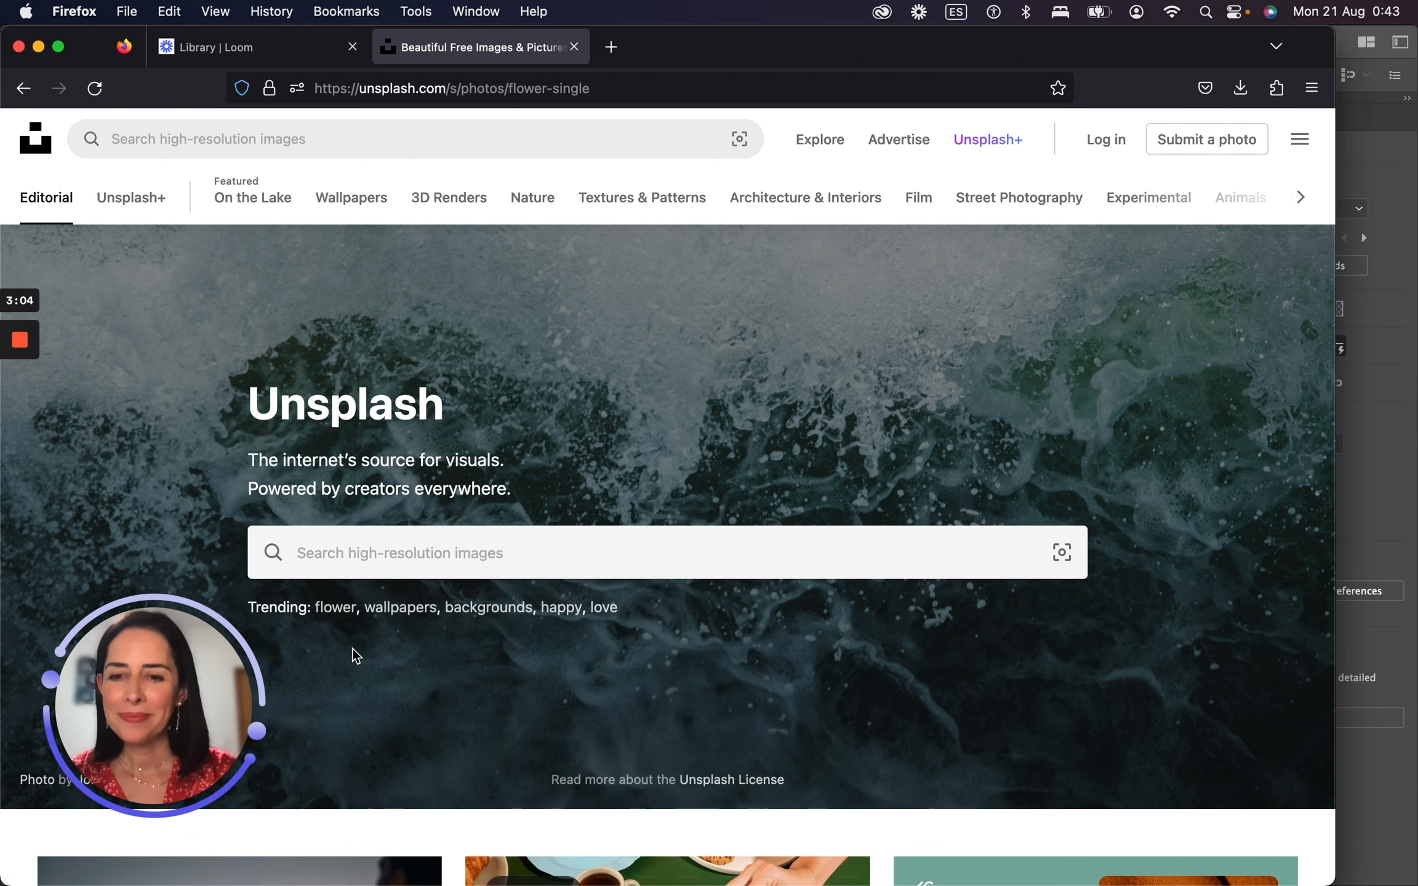
Step: Open the photo of purple lavender in a green field from the search results and show its download sizes
scroll(732, 640, "down", 10)
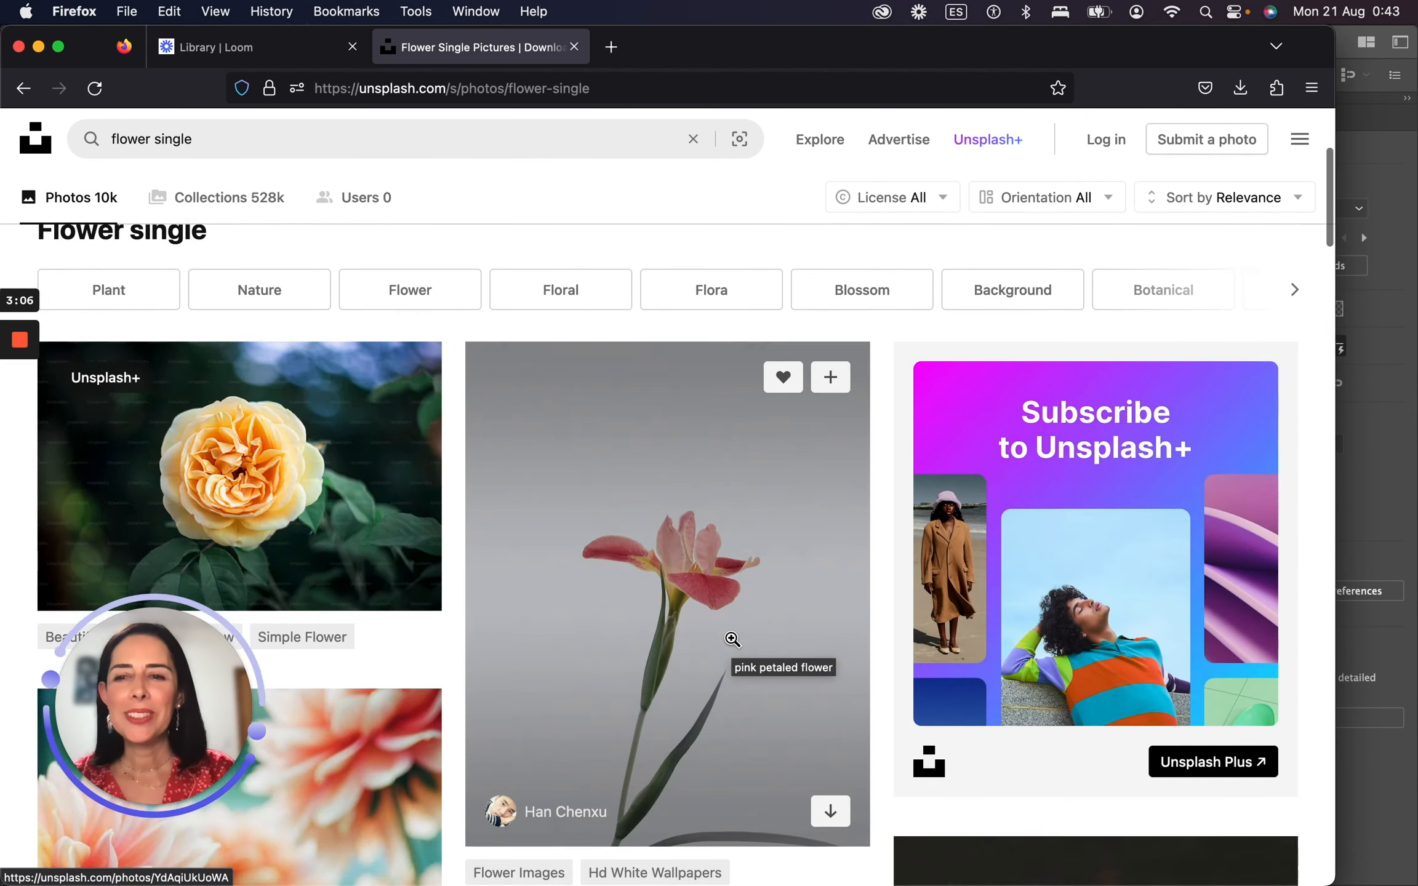
scroll(732, 646, "down", 6)
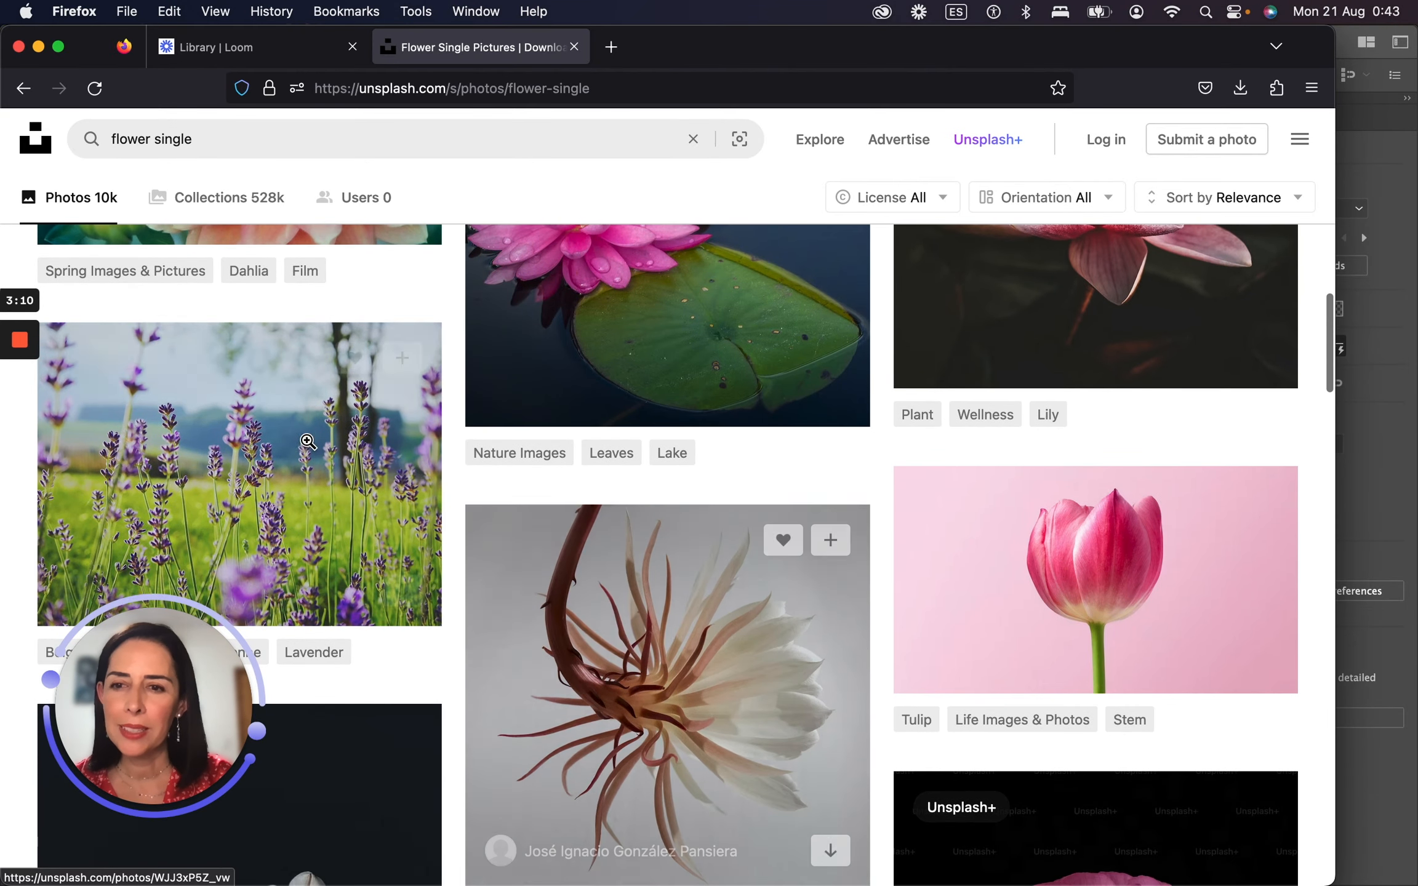
left_click(295, 430)
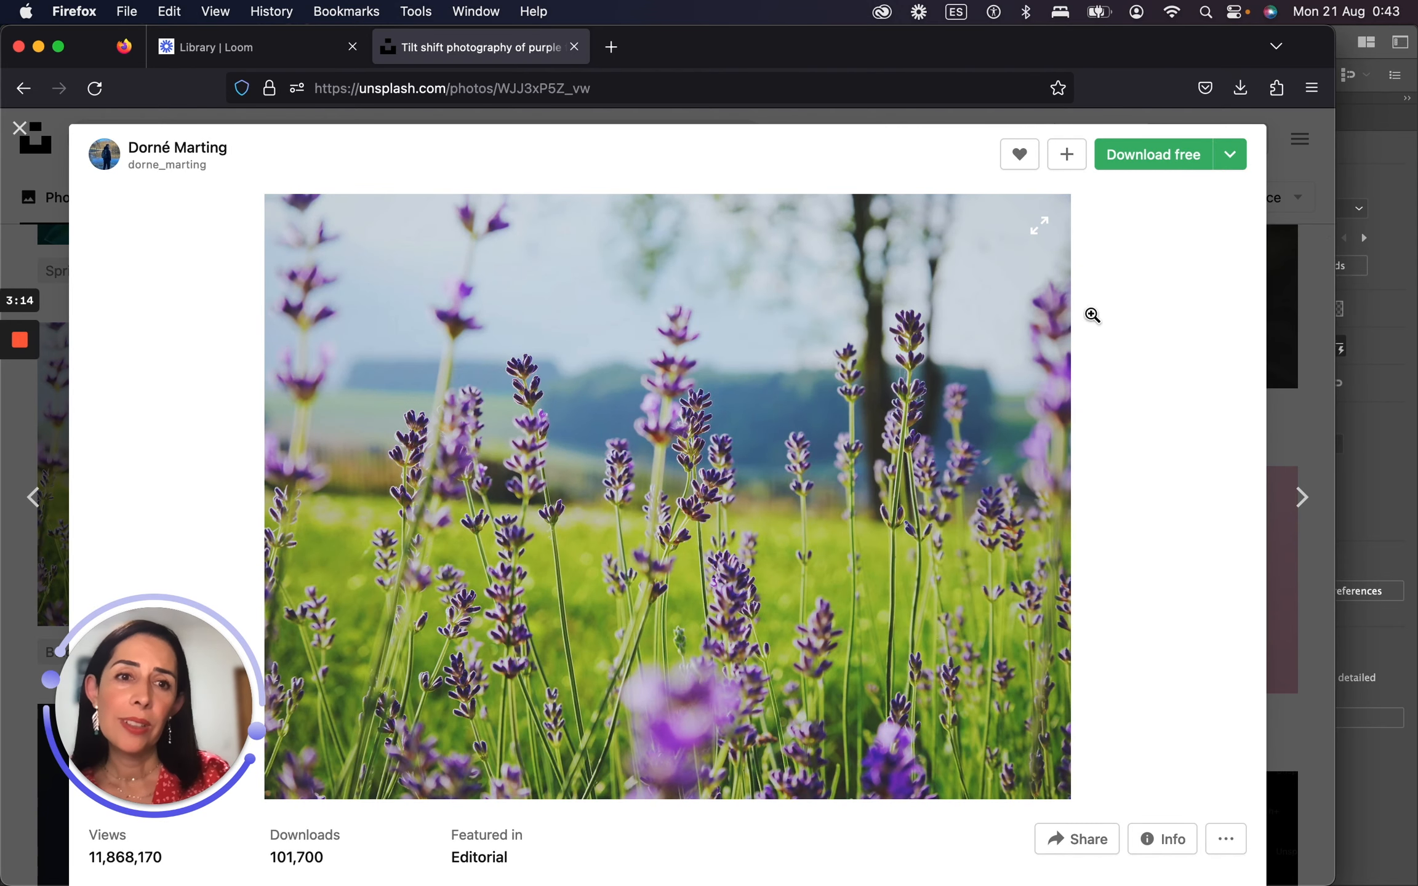
left_click(1228, 157)
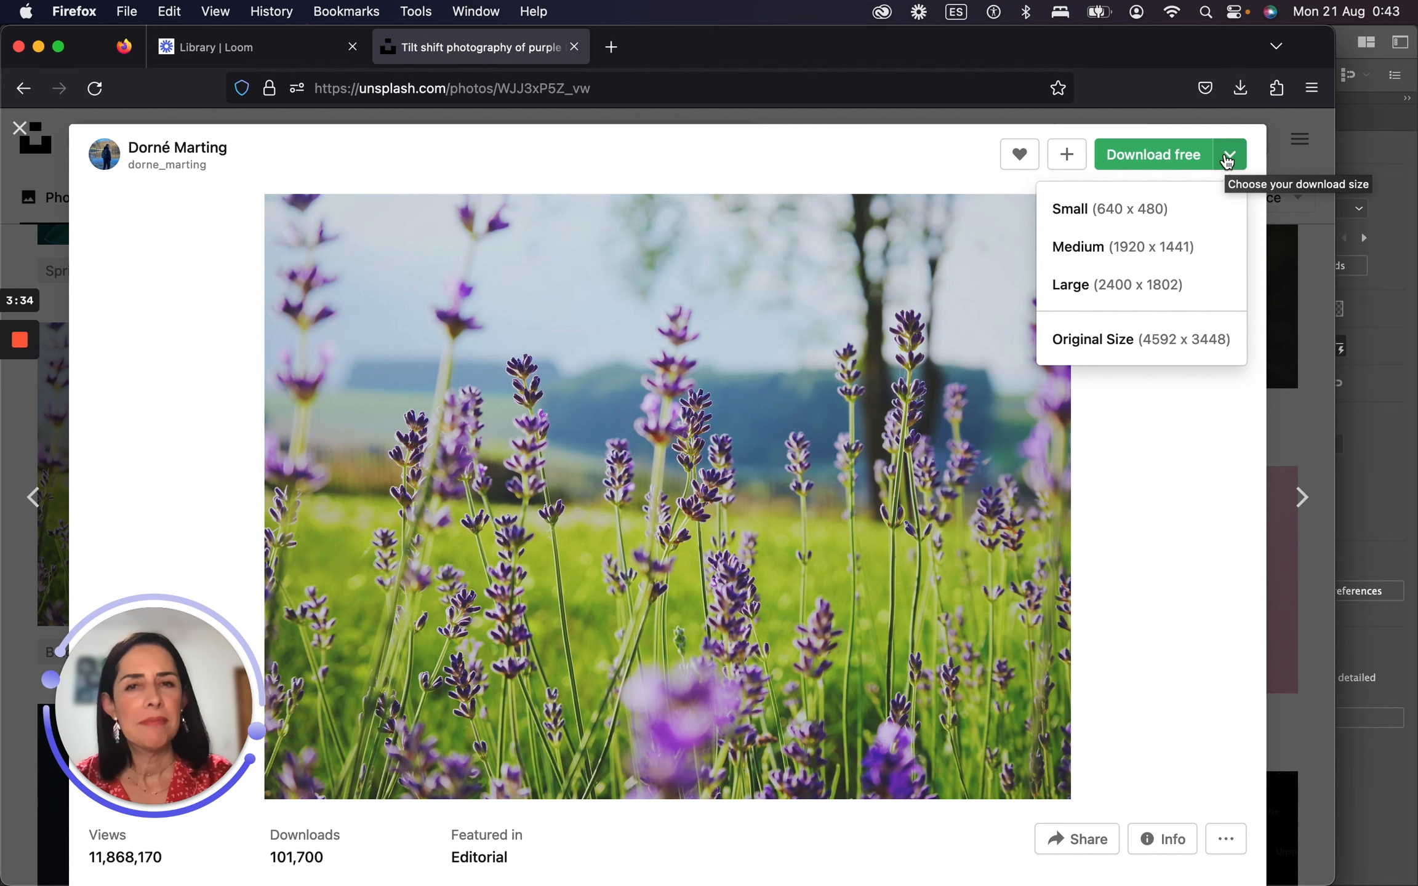
Step: Switch to Illustrator (Beta) and place the downloaded lavender photo as a linked image about 387 pt wide on the first artboard
mouse_move(851, 882)
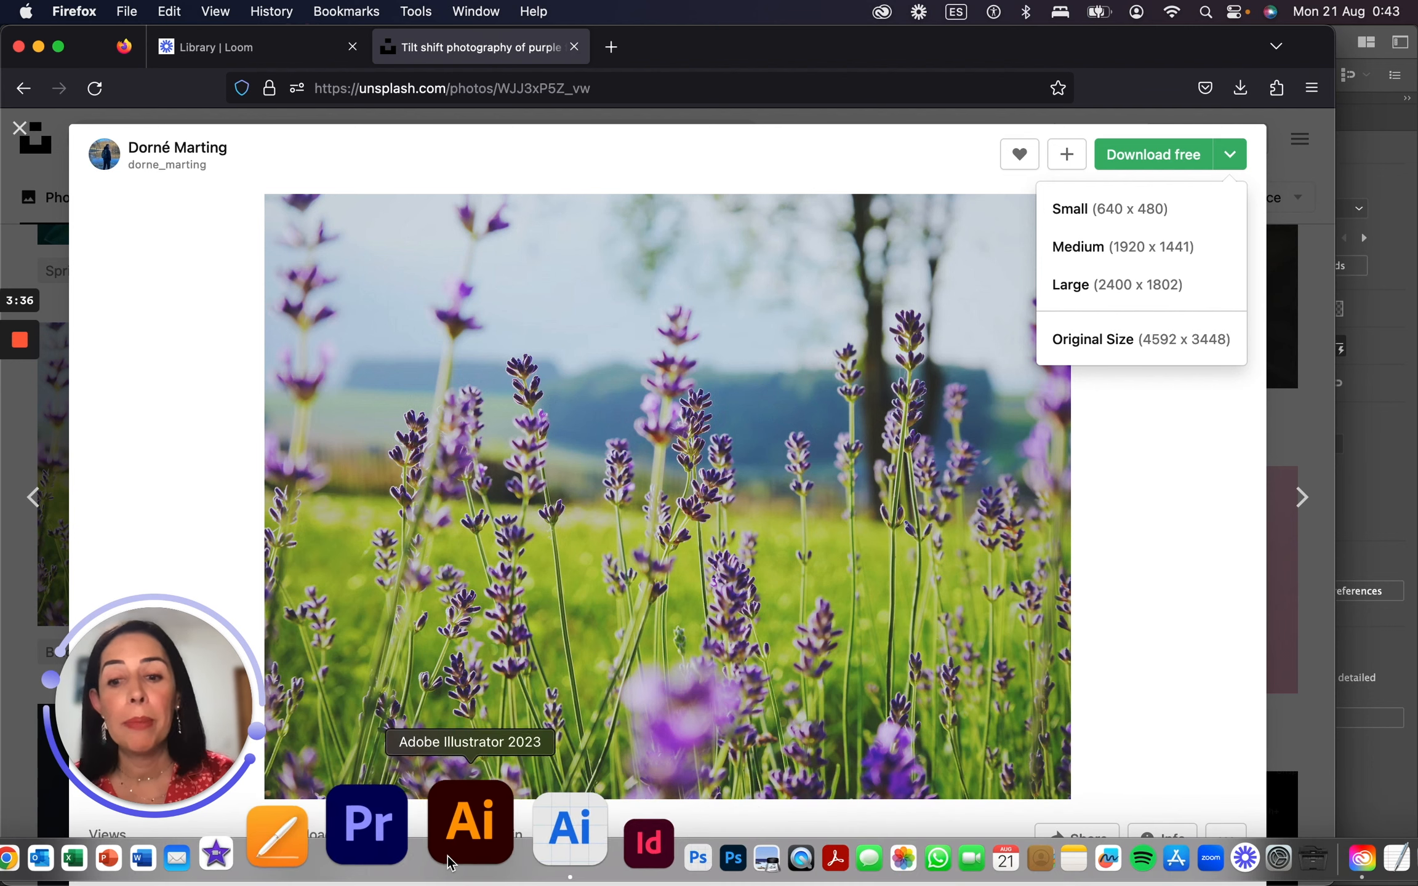
left_click(489, 849)
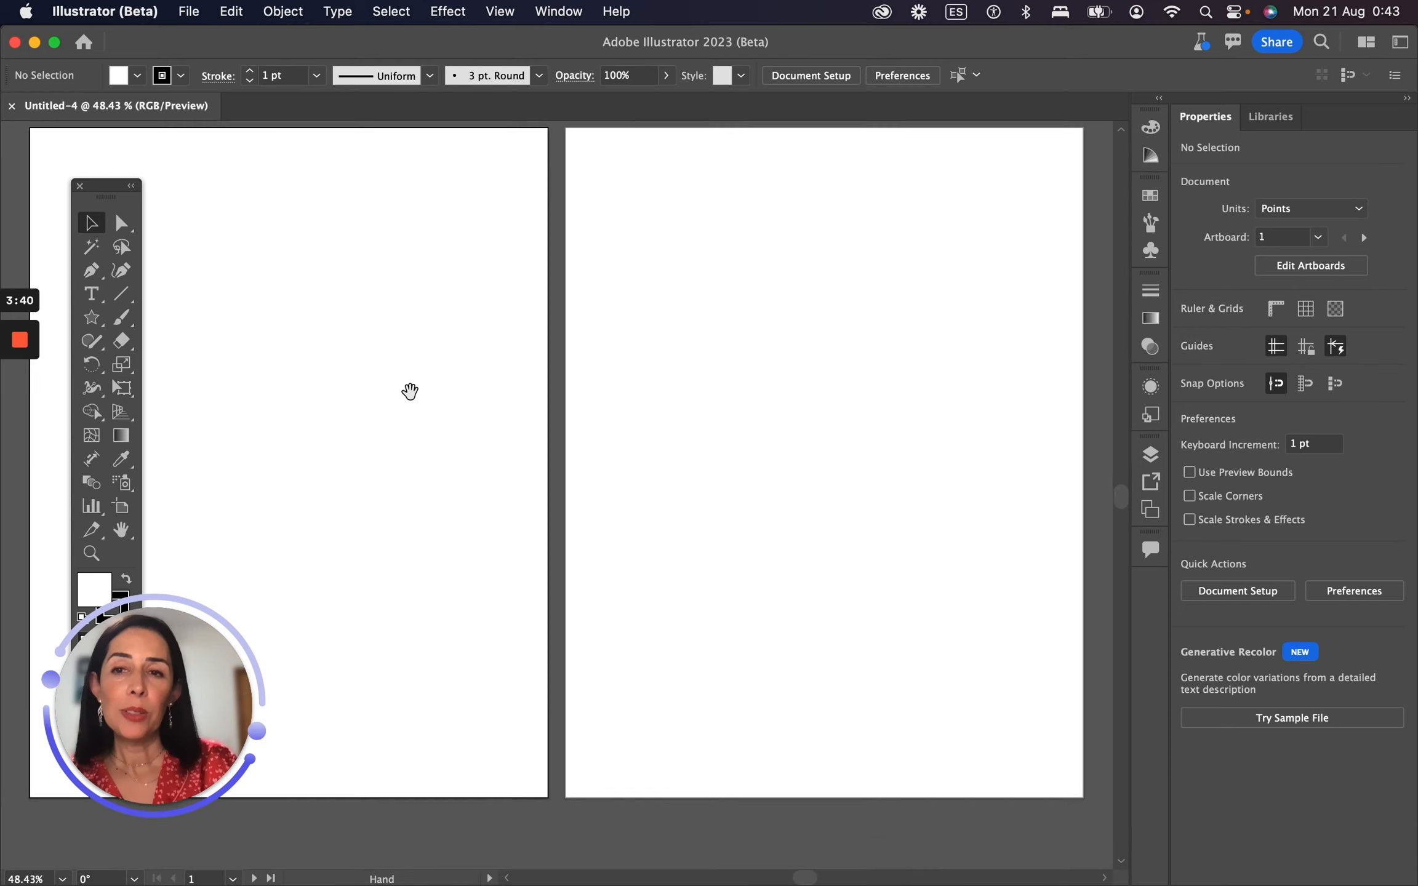
left_click_drag(411, 393, 687, 426)
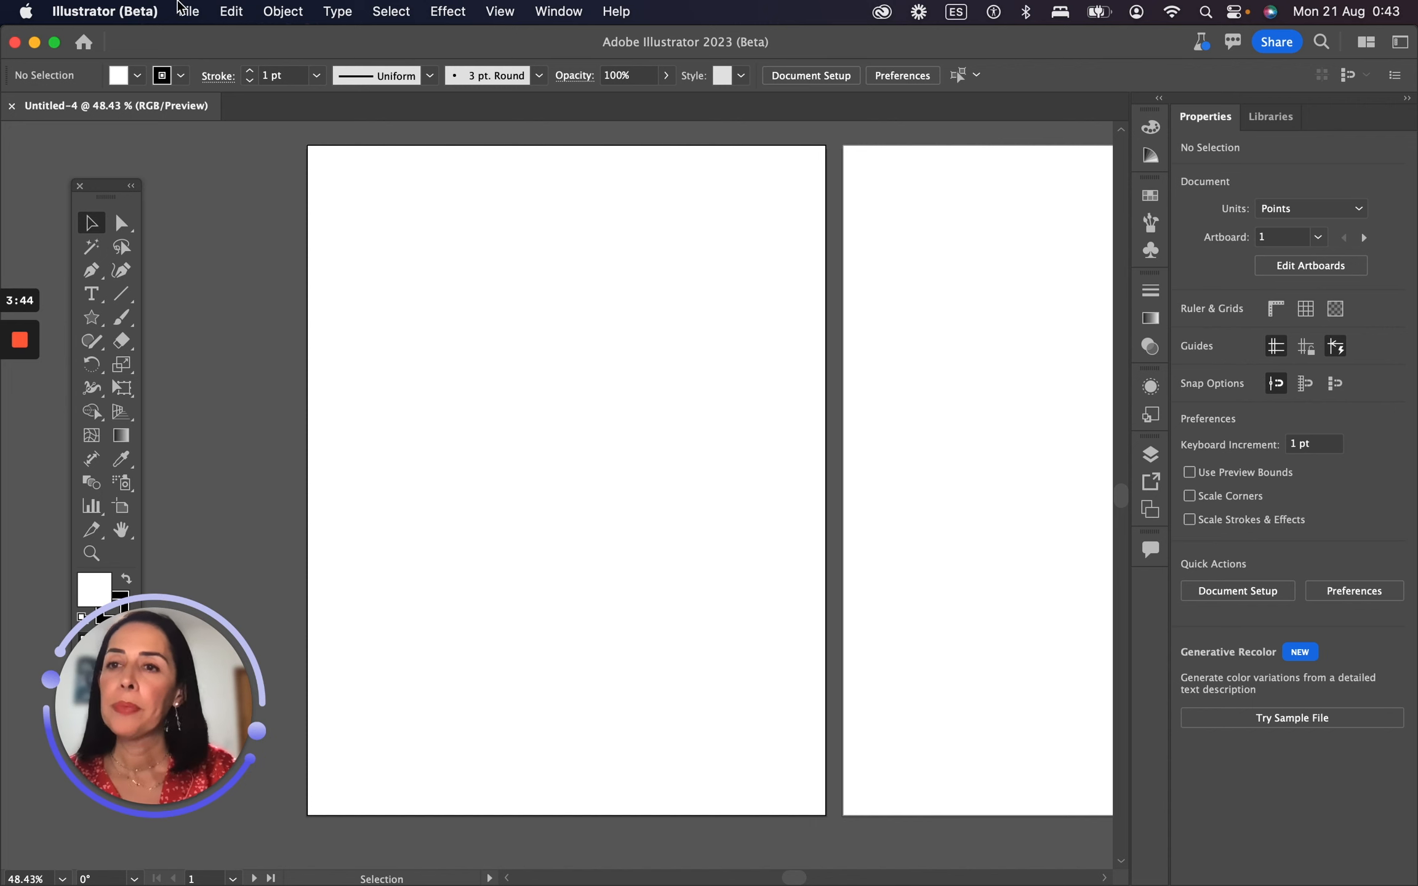
left_click(184, 10)
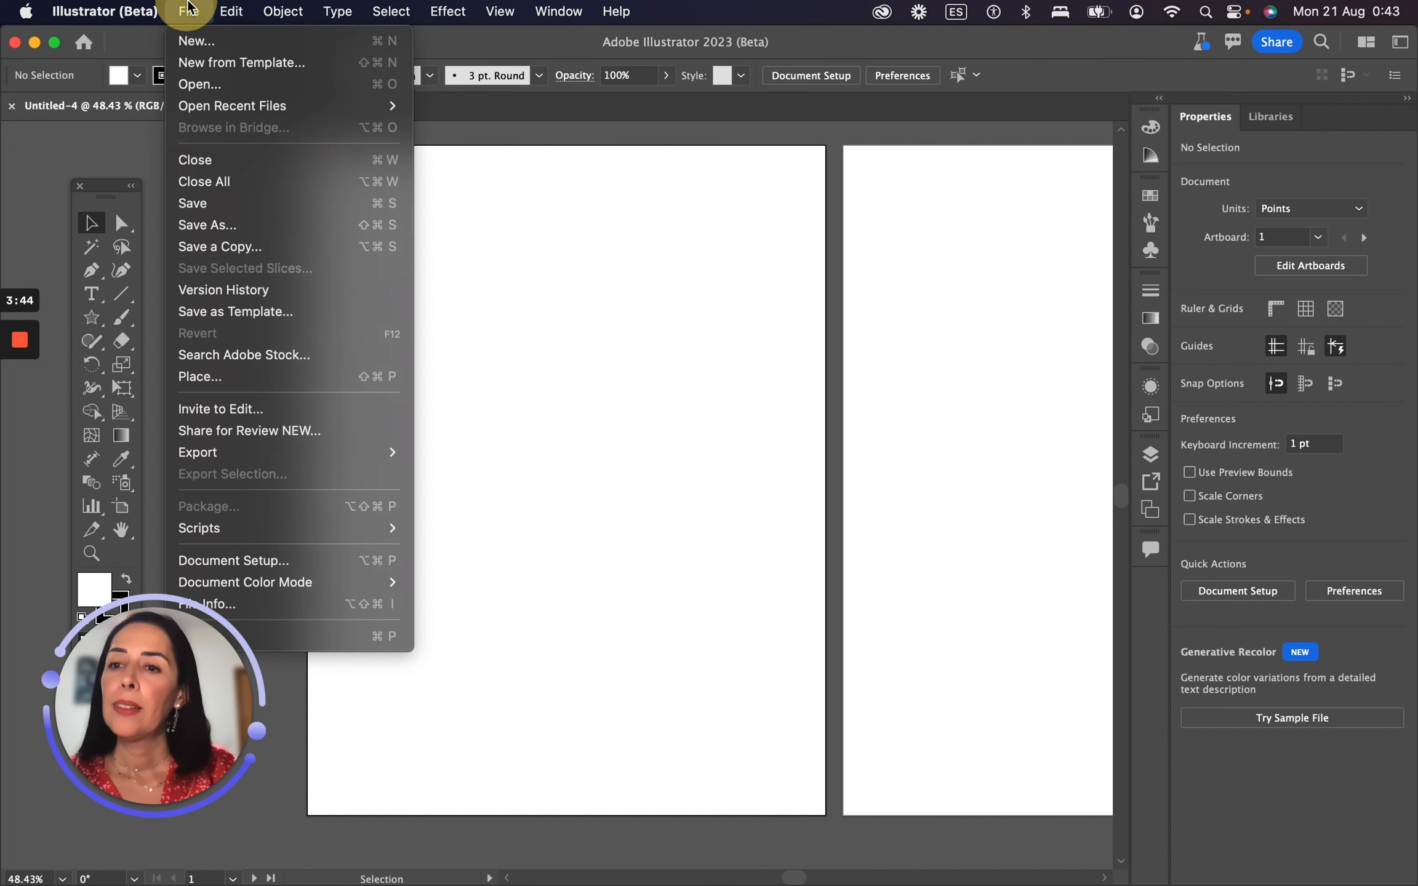
left_click(259, 378)
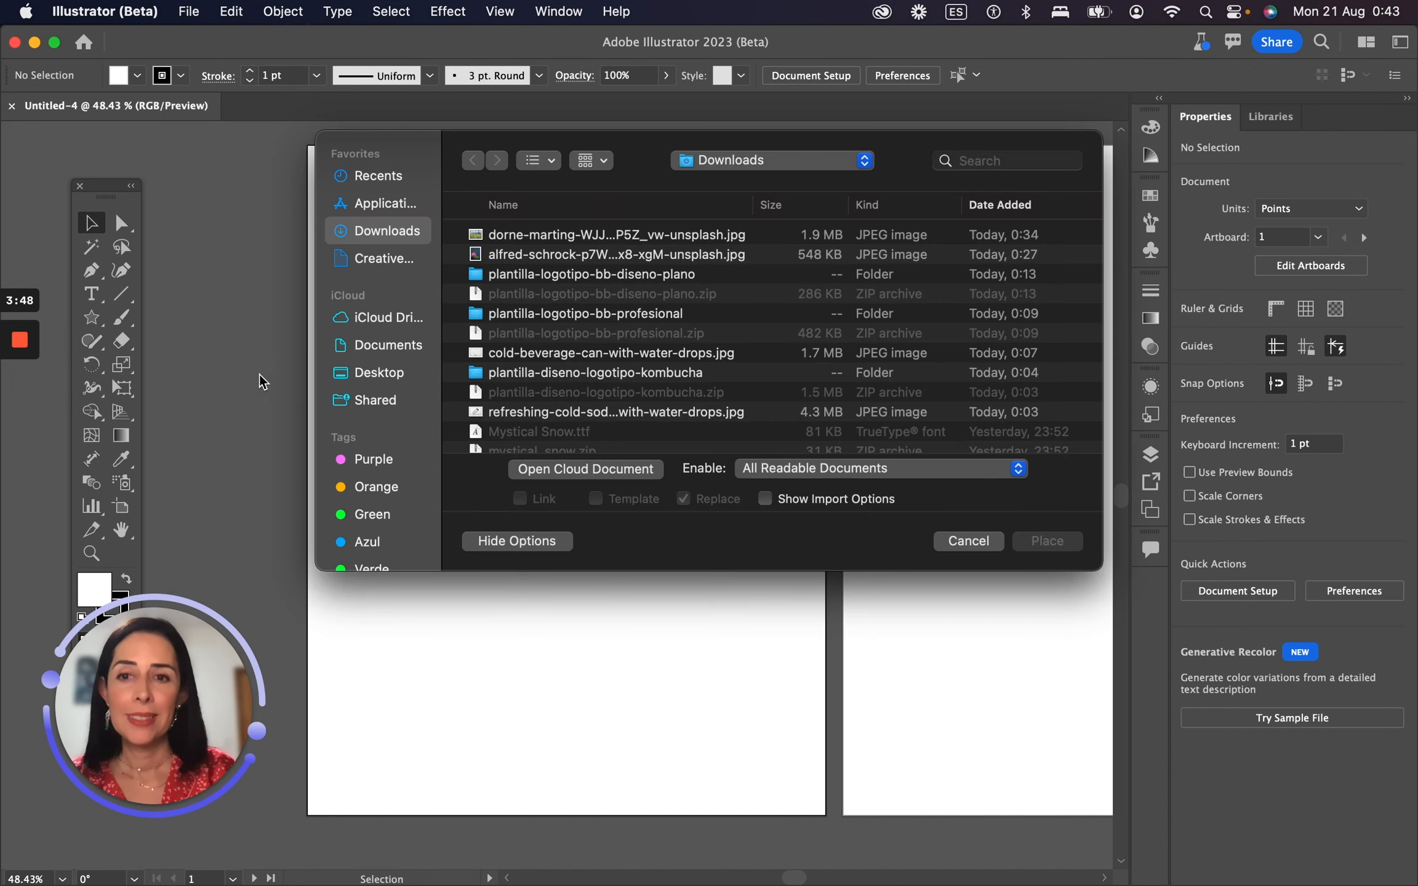
left_click(523, 237)
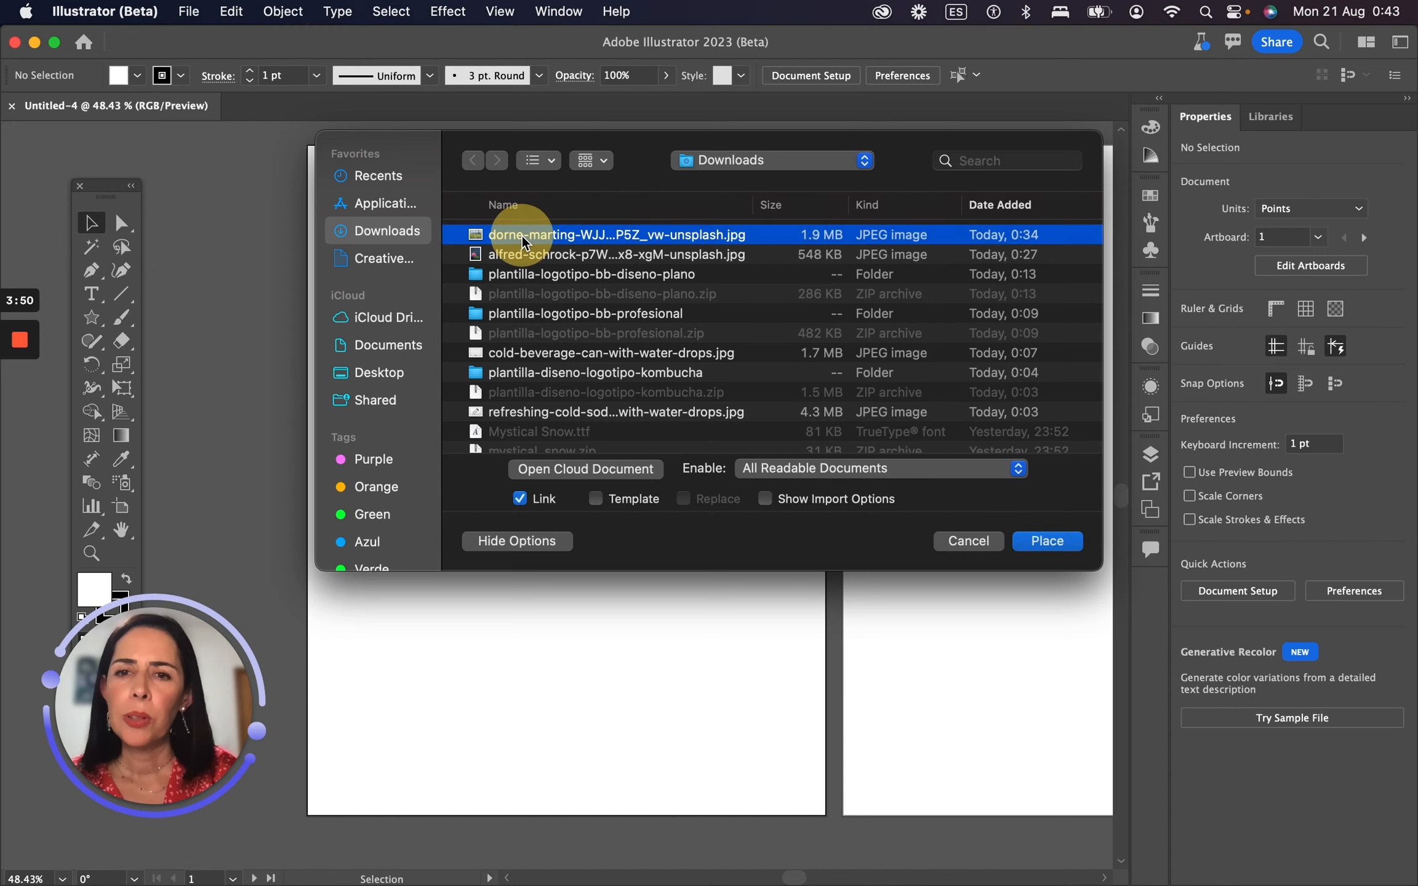
left_click(1039, 551)
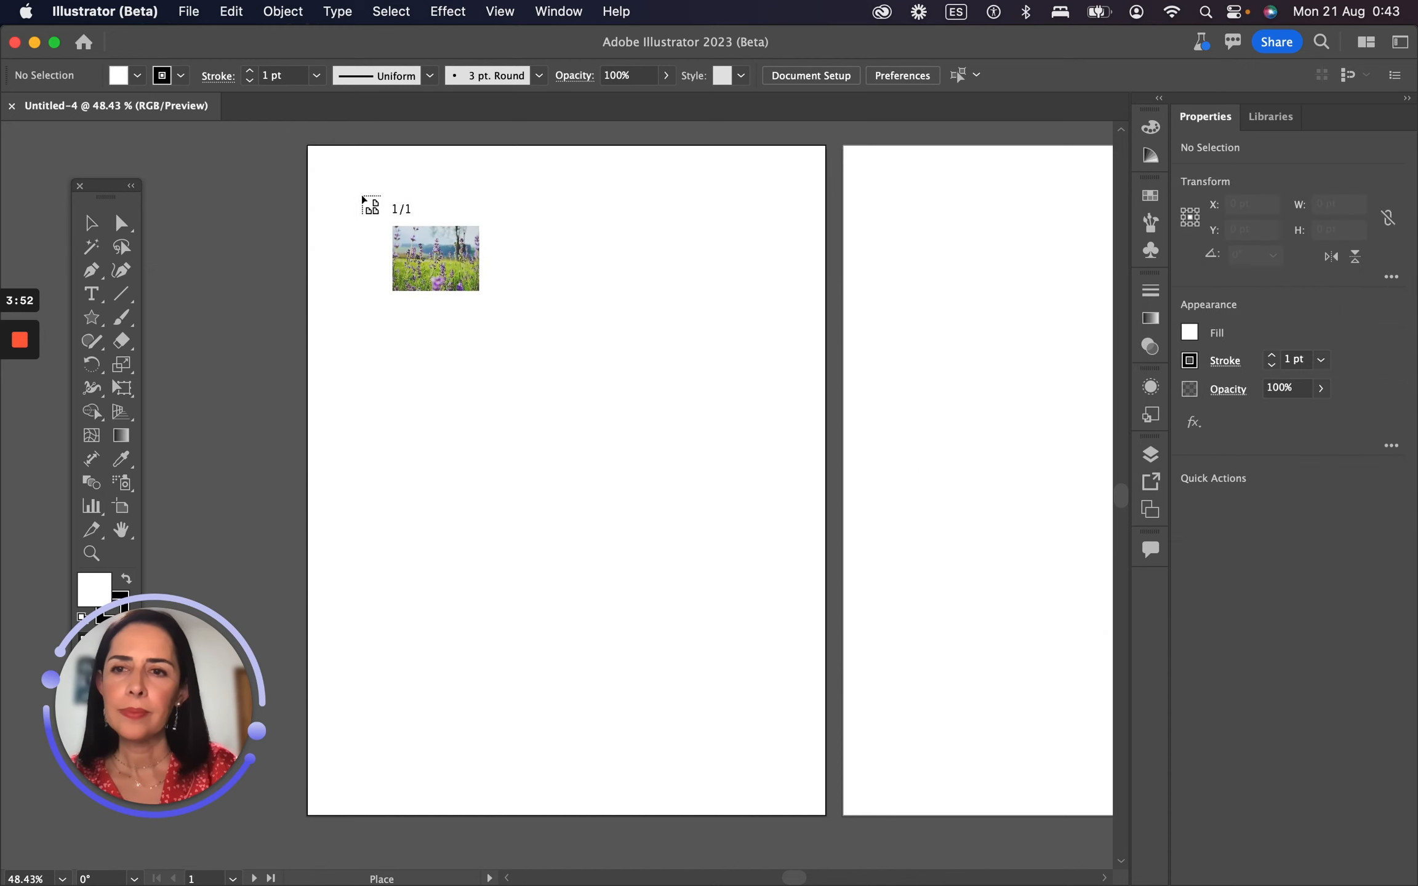
left_click_drag(354, 176, 788, 421)
Step: Position the lavender photo in the first artboard's upper half and put a duplicate directly below it with a small gap
left_click_drag(581, 235, 646, 216)
mouse_move(669, 480)
left_mouse_down()
mouse_move(658, 538)
mouse_move(647, 483)
left_mouse_up()
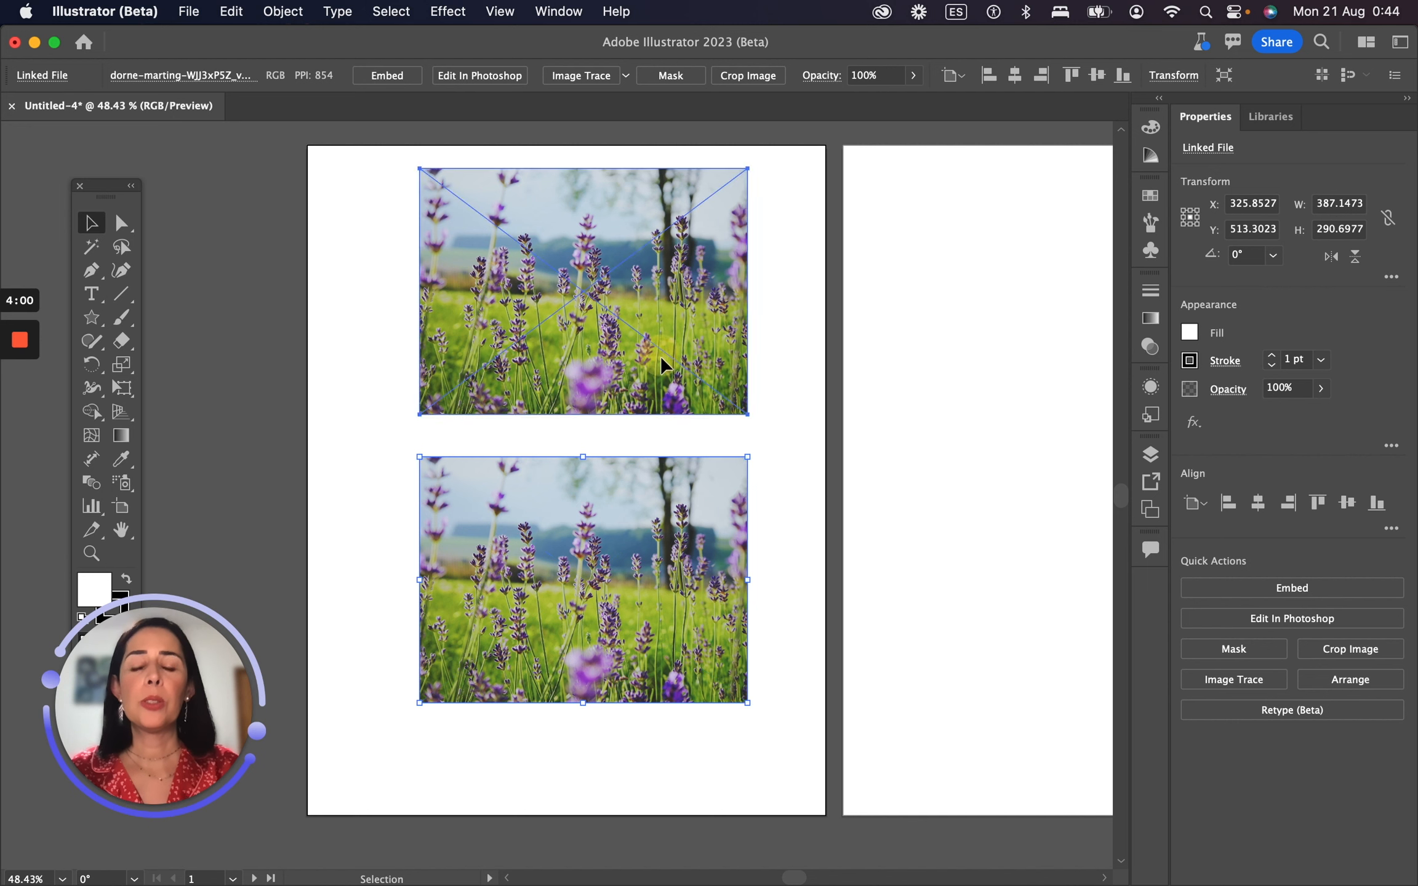
left_click_drag(660, 356, 660, 368)
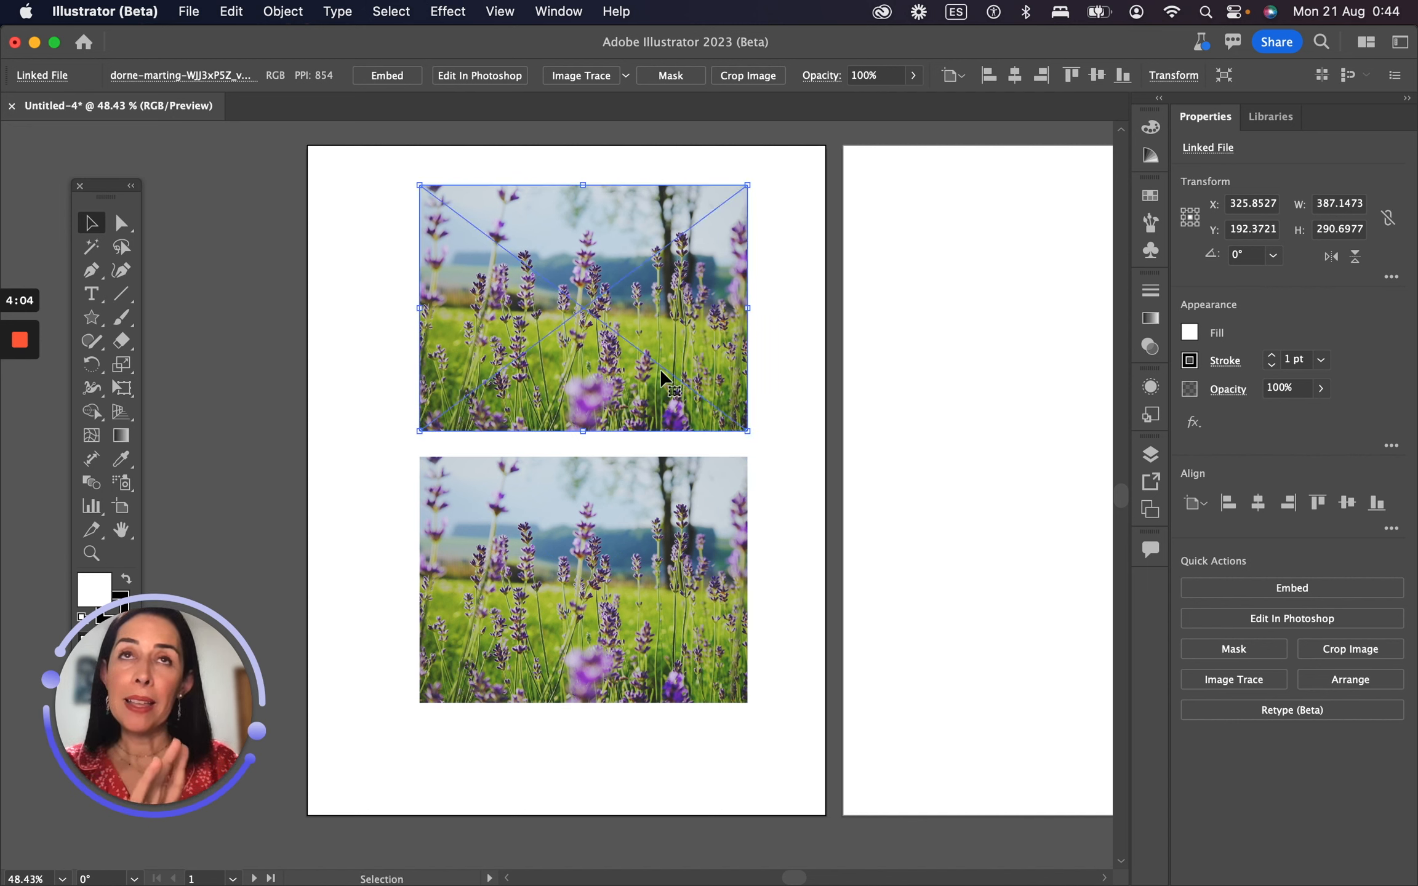
right_click(568, 250)
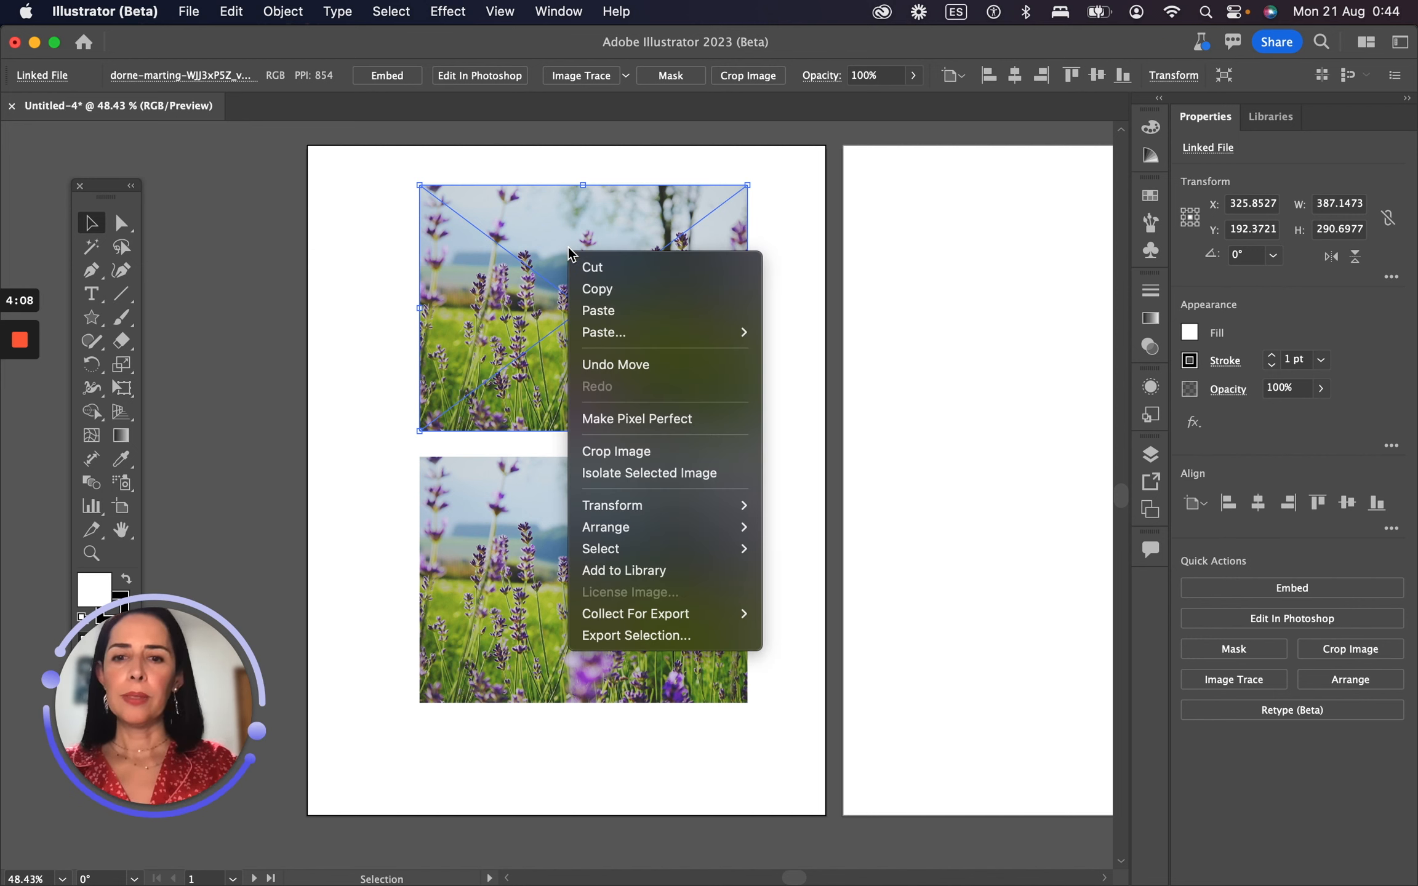
left_click(433, 236)
left_click(349, 234)
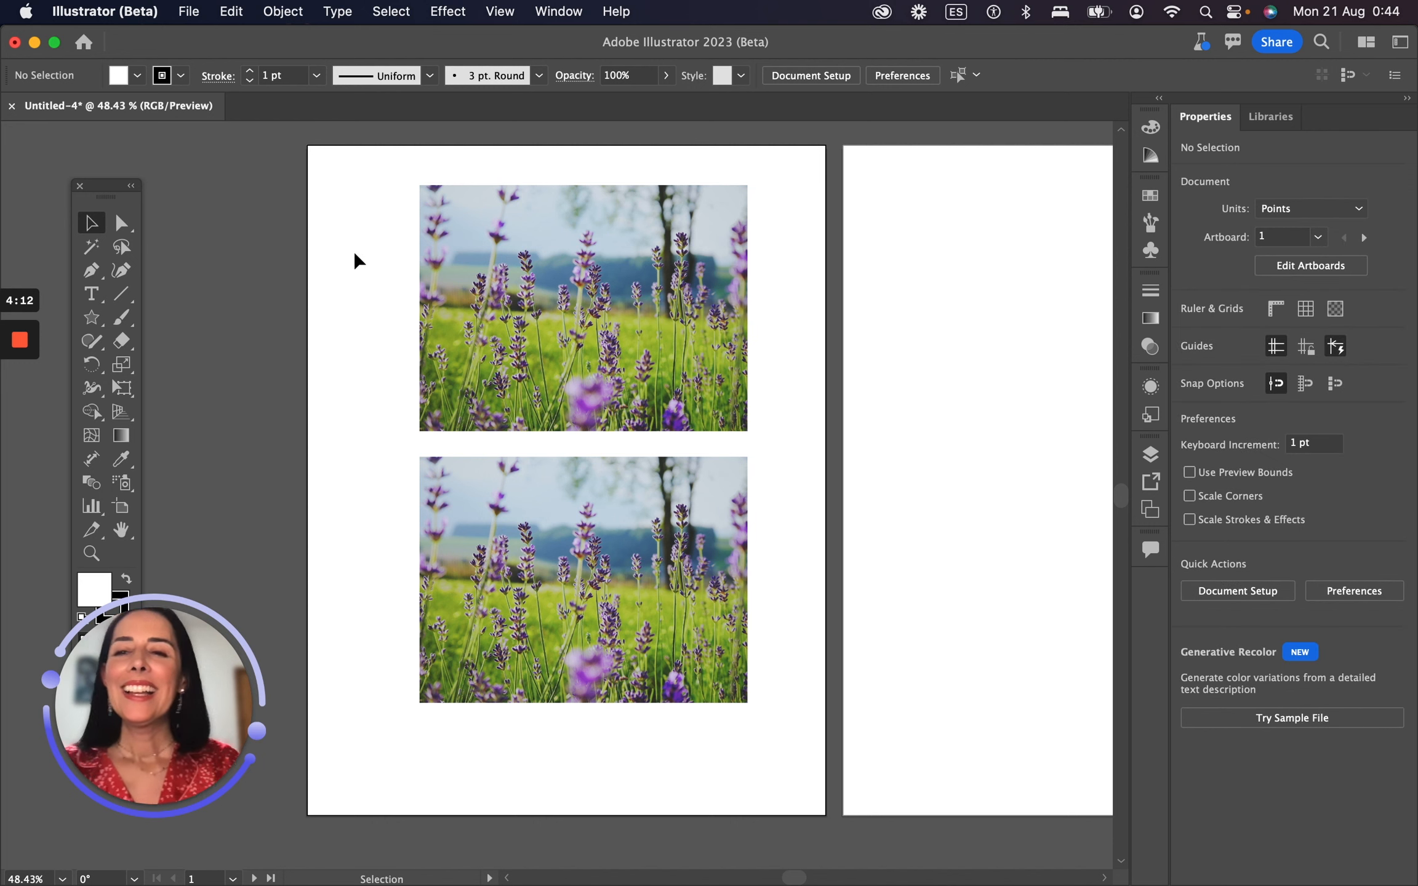
Step: Move both lavender photos together slightly down on the first artboard and deselect them
left_click_drag(352, 181, 806, 728)
left_click_drag(680, 386, 680, 414)
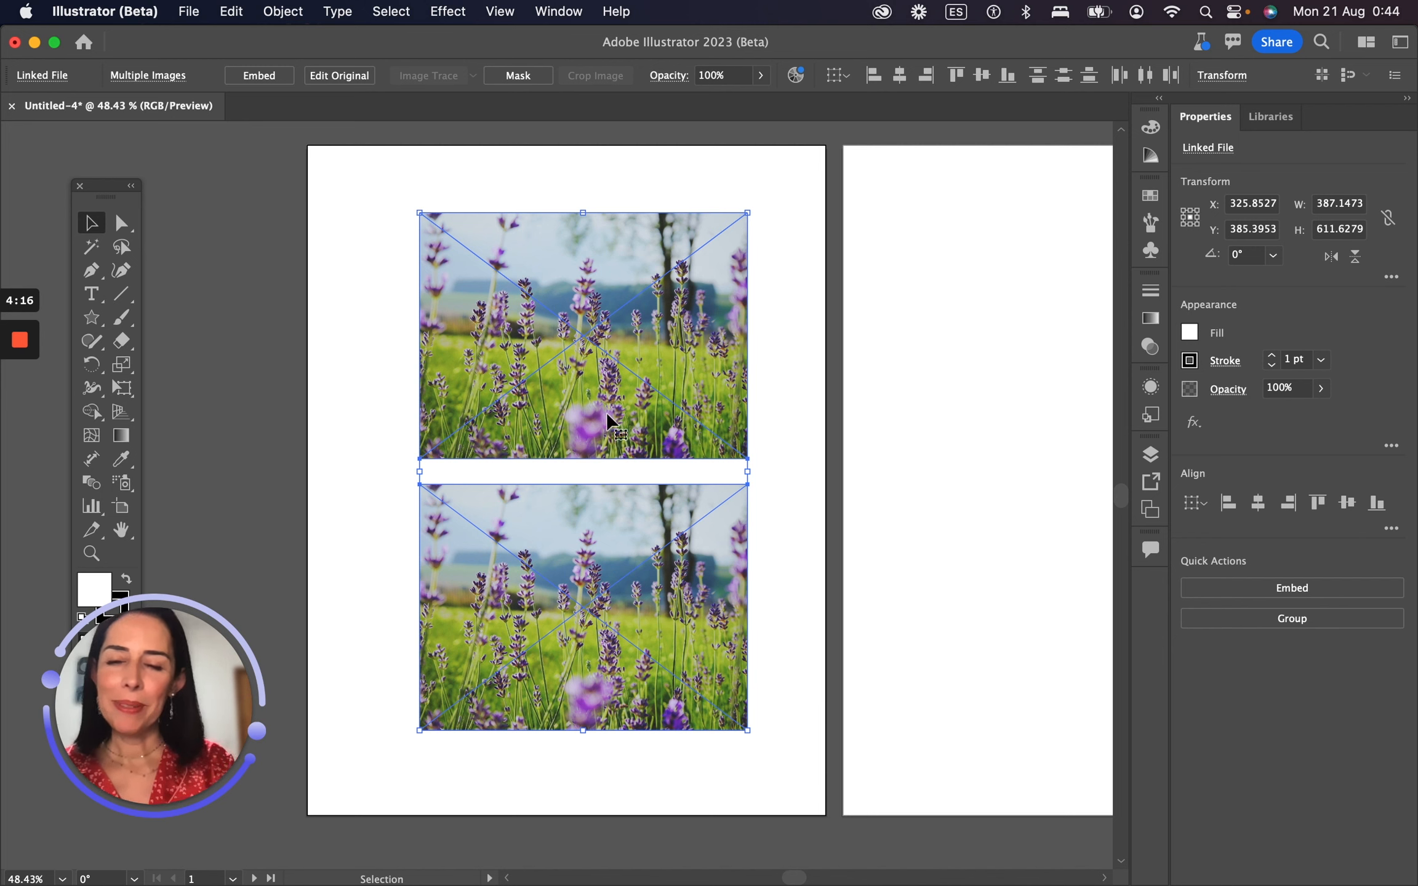
left_click(396, 303)
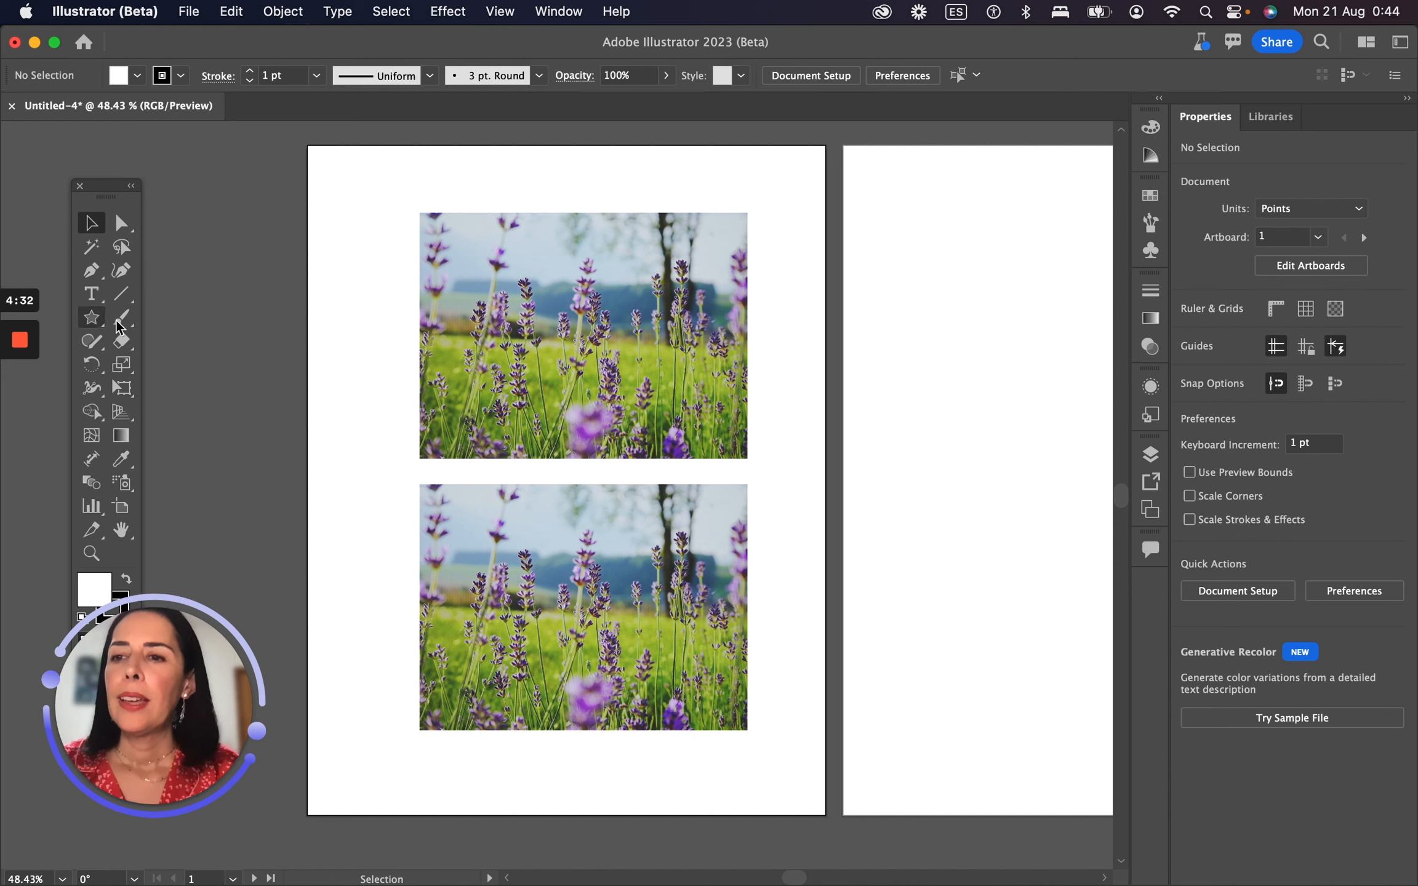
Step: Draw a five-pointed star about 237 pt wide with the Star tool and centre it over the upper photo
left_click(93, 317)
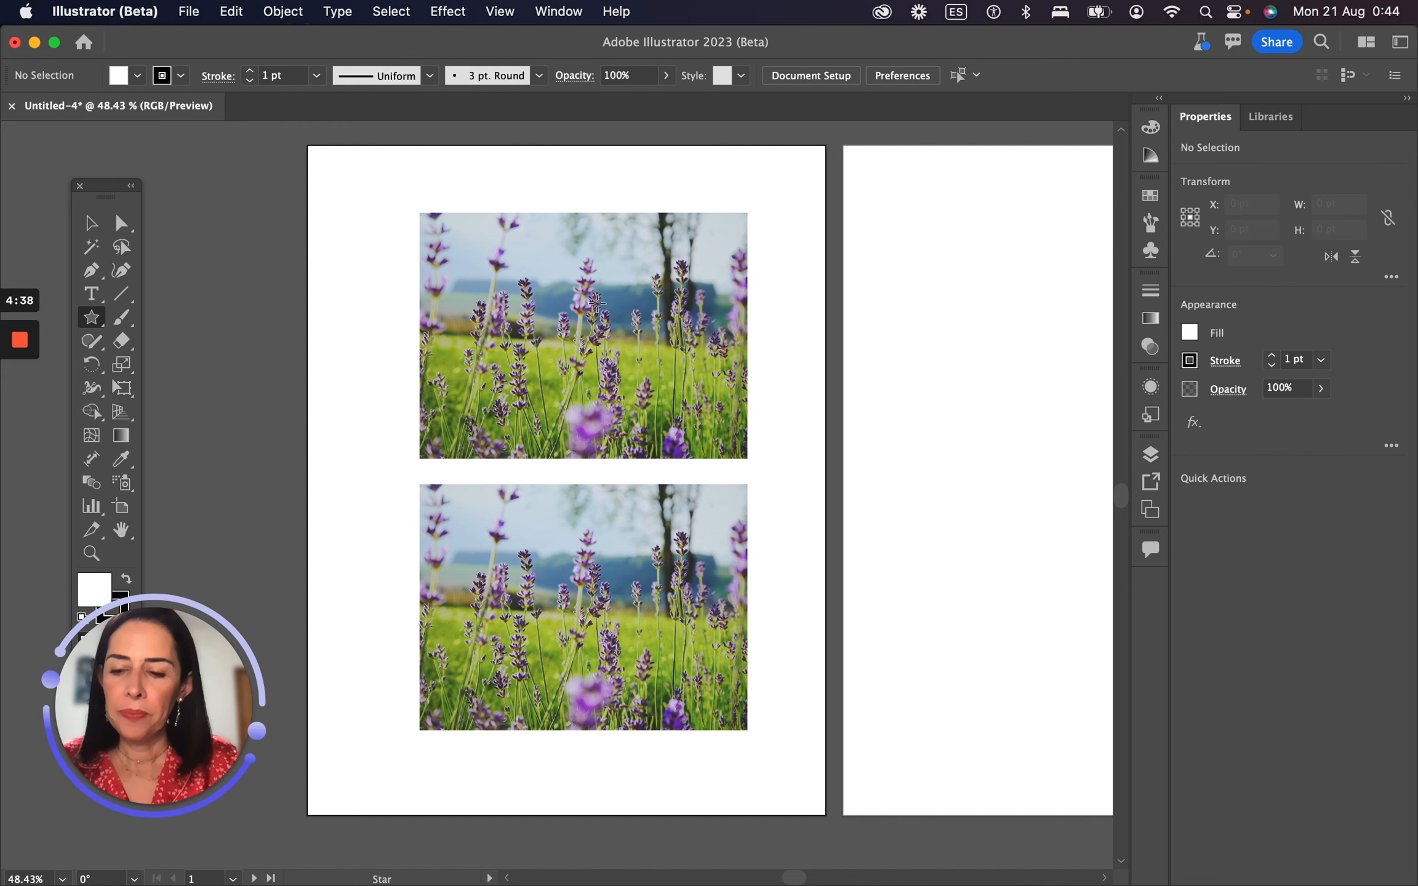
left_click_drag(574, 261, 664, 324)
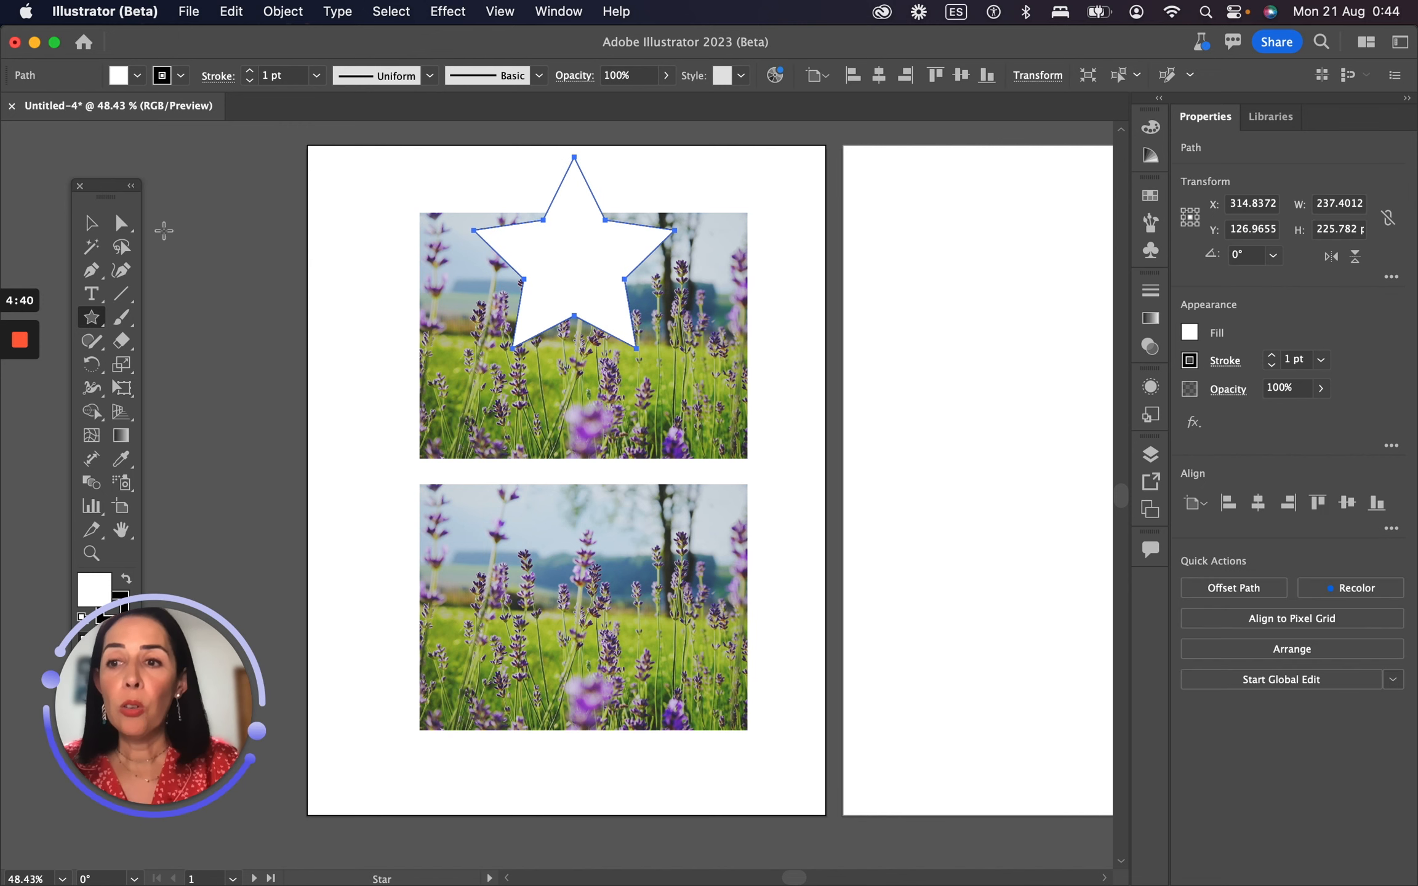
left_click(91, 223)
left_click_drag(558, 257, 579, 330)
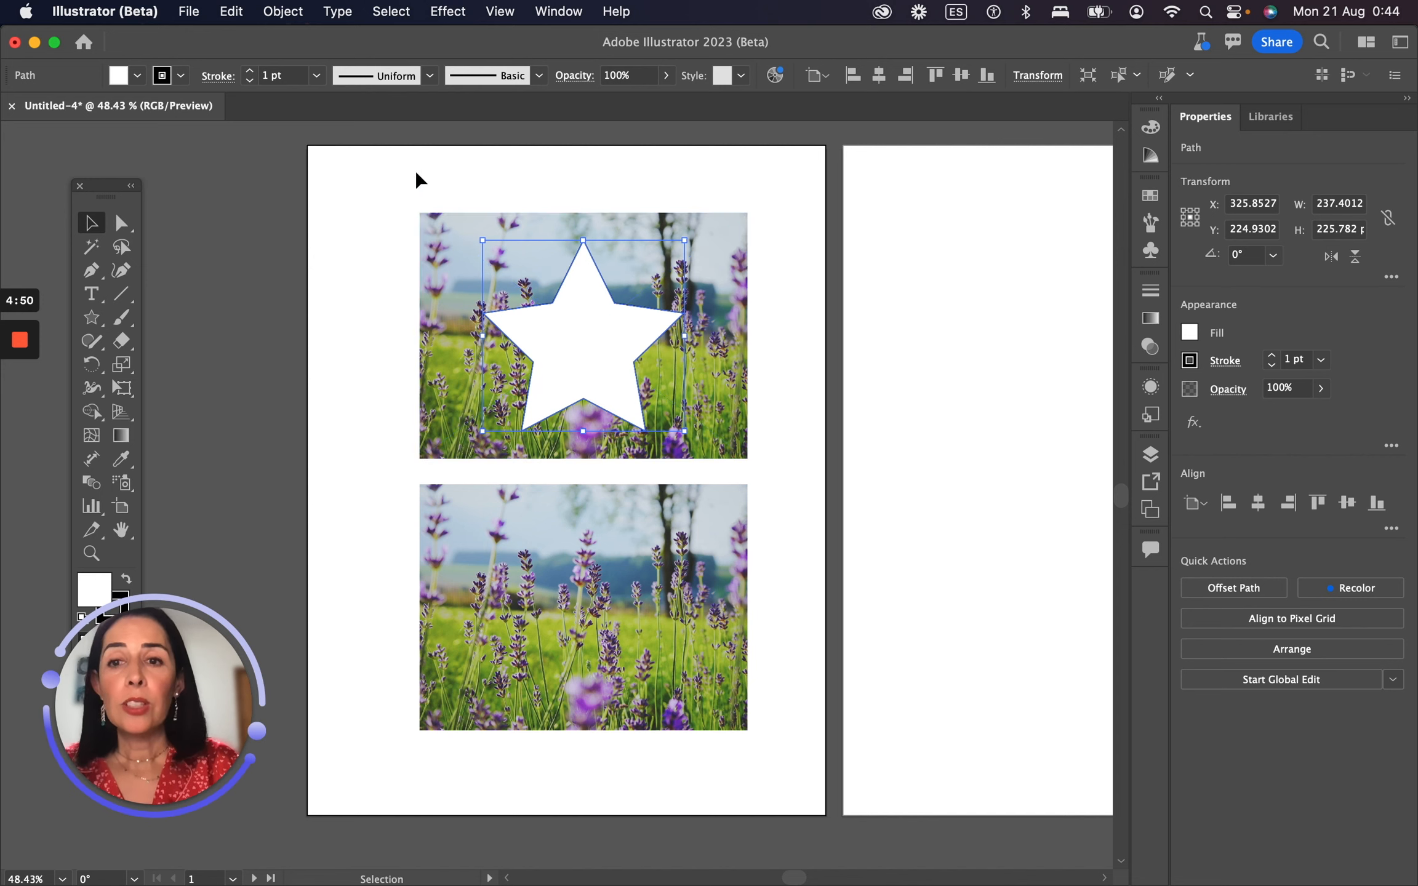
Step: Try clipping the upper photo to the centred star with a clipping mask, and undo the mask
left_click_drag(398, 173, 795, 471)
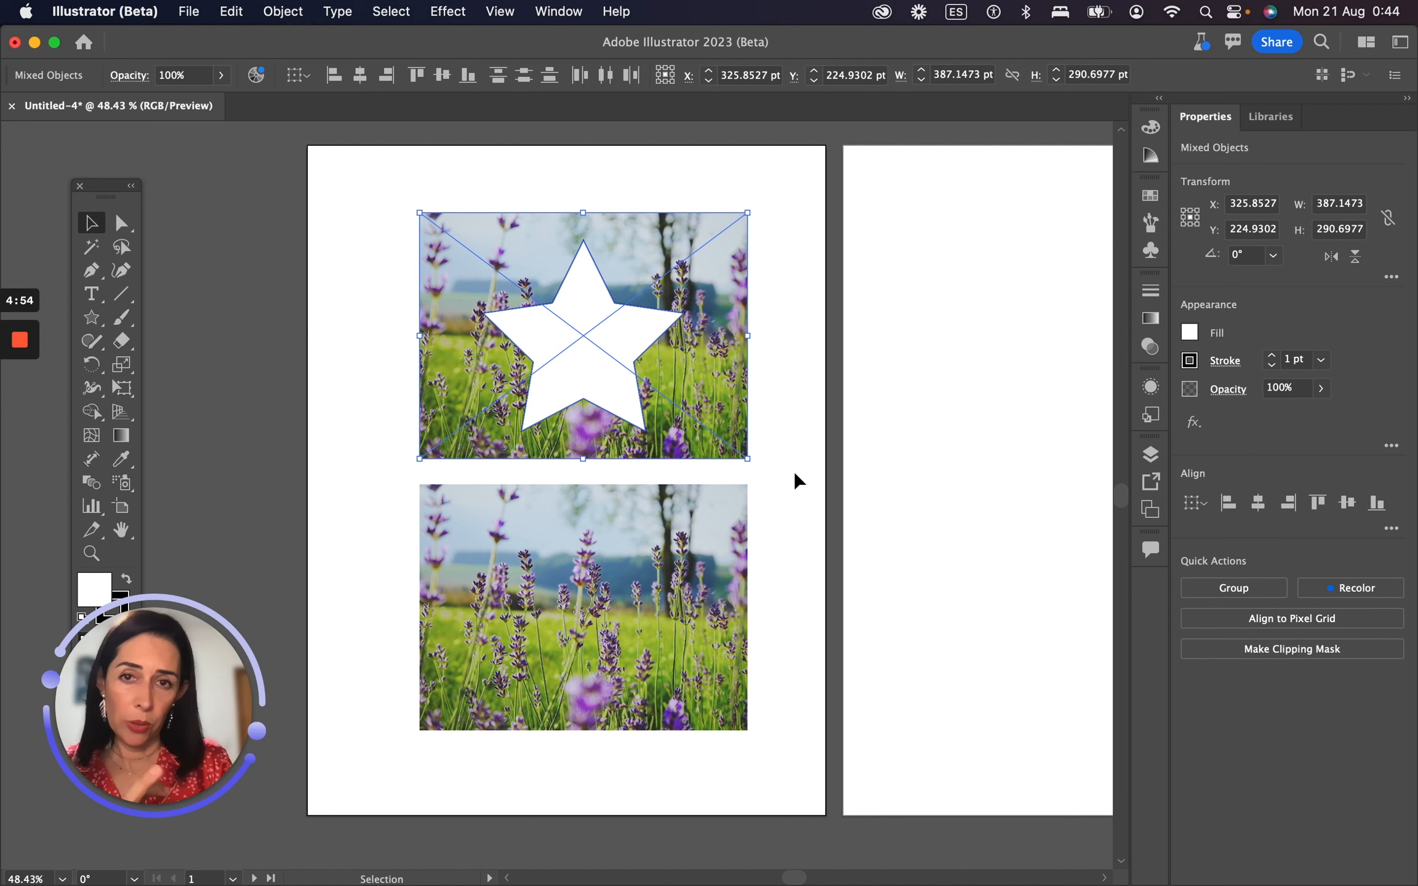
right_click(716, 323)
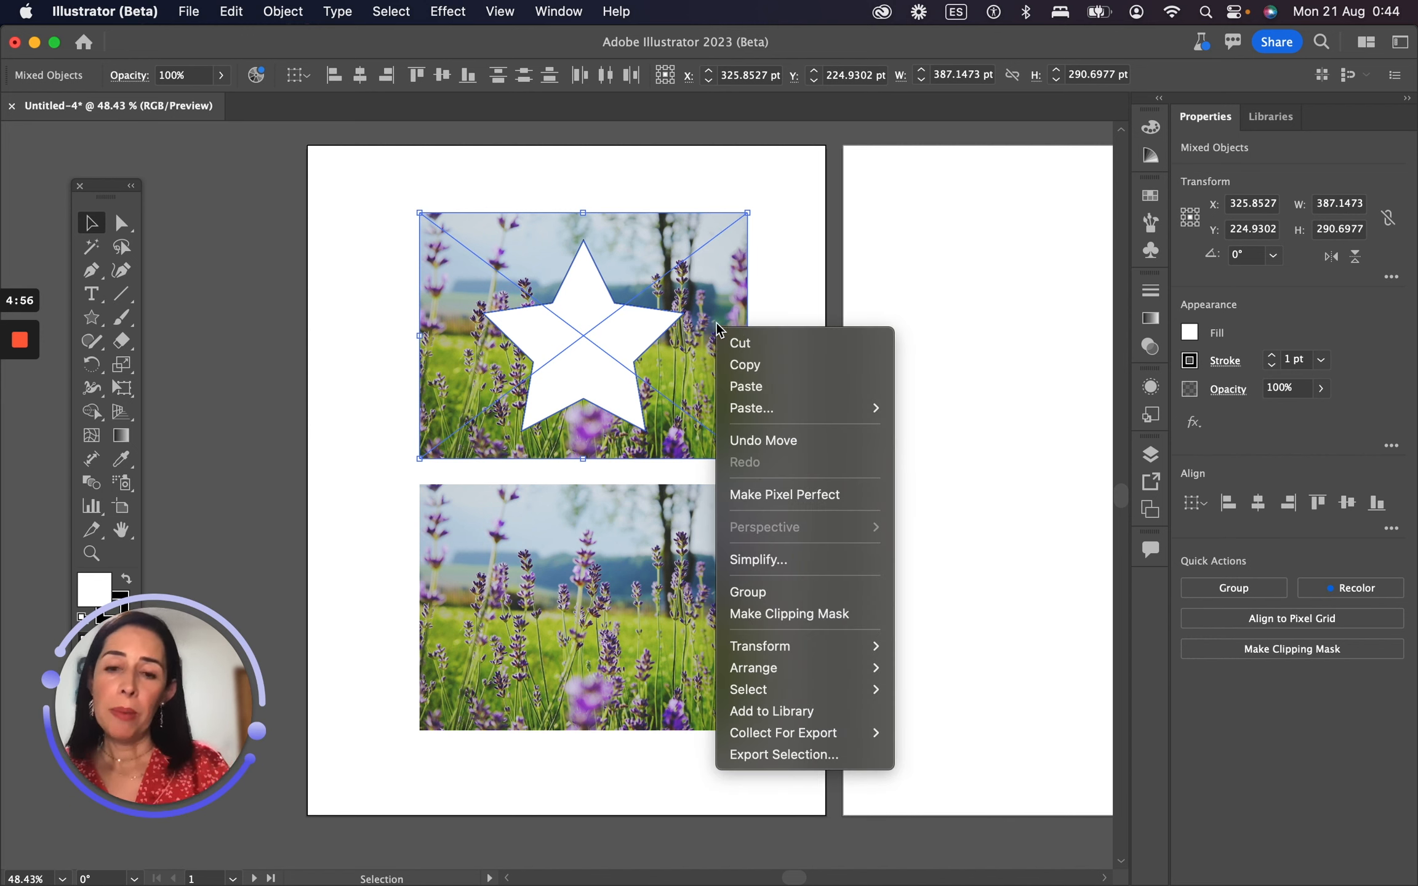
left_click(835, 615)
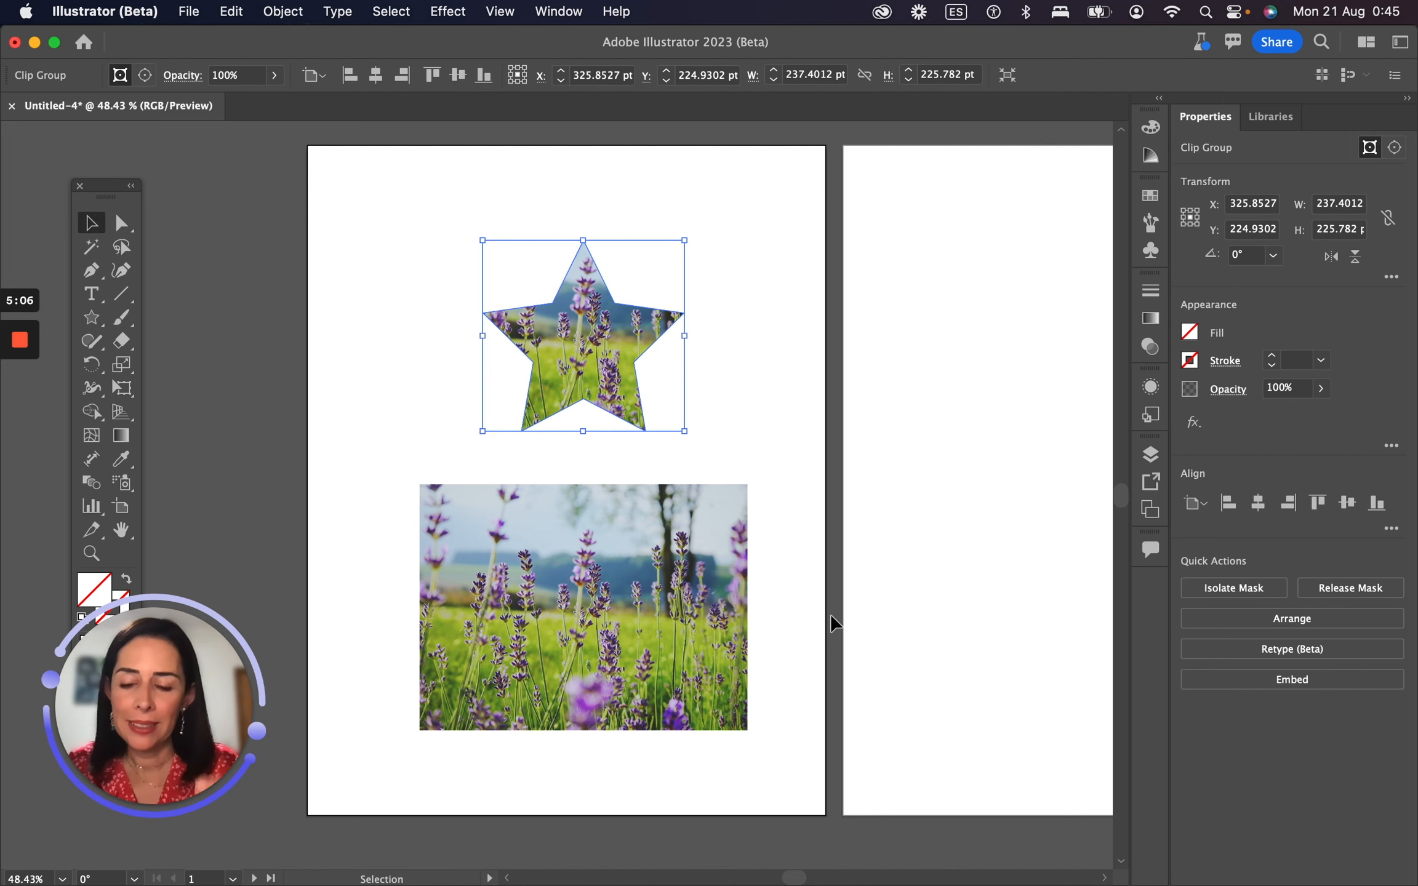
key("super+z")
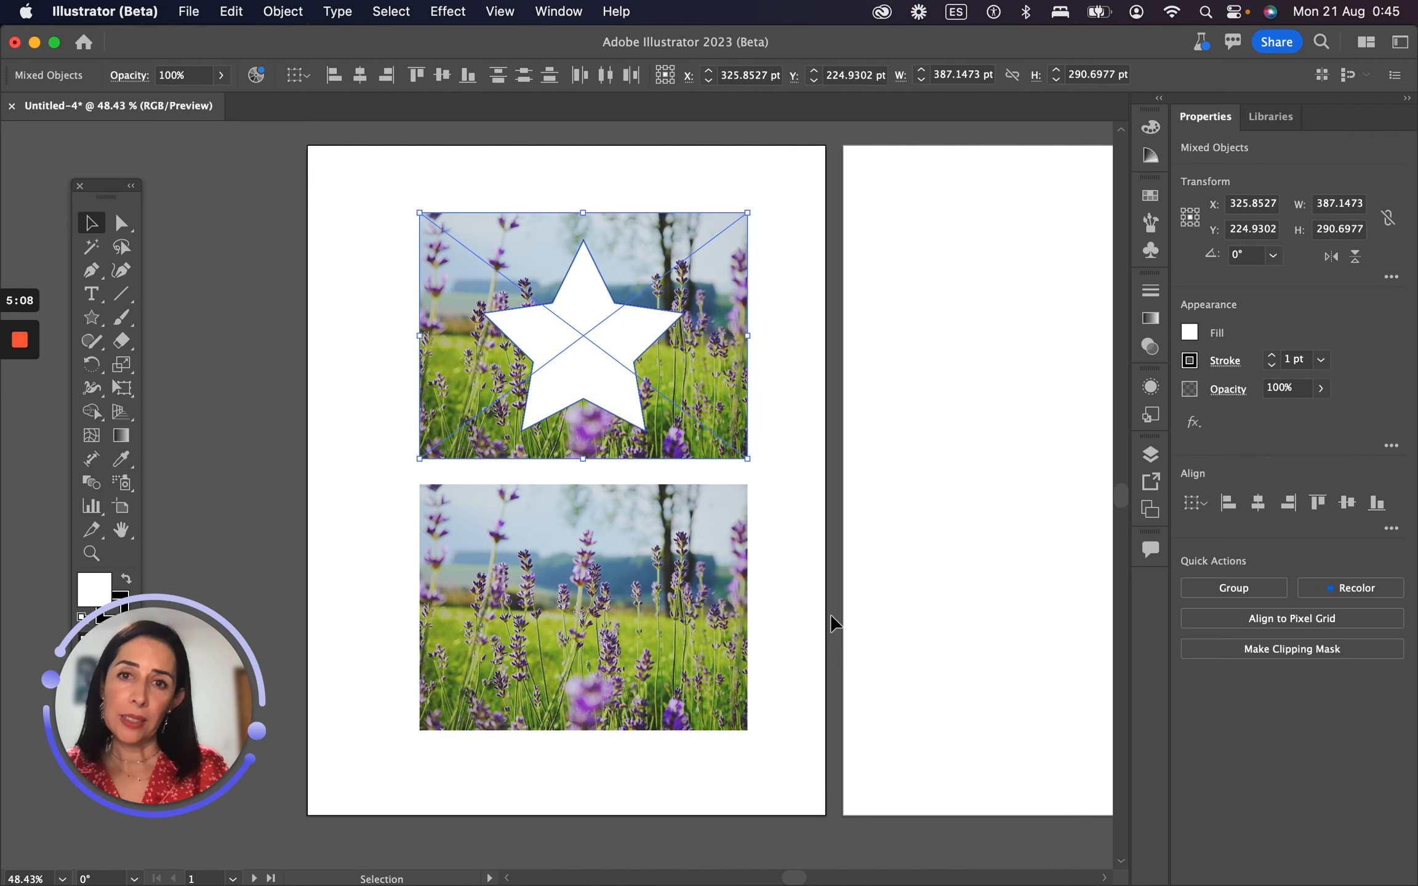
left_click(281, 11)
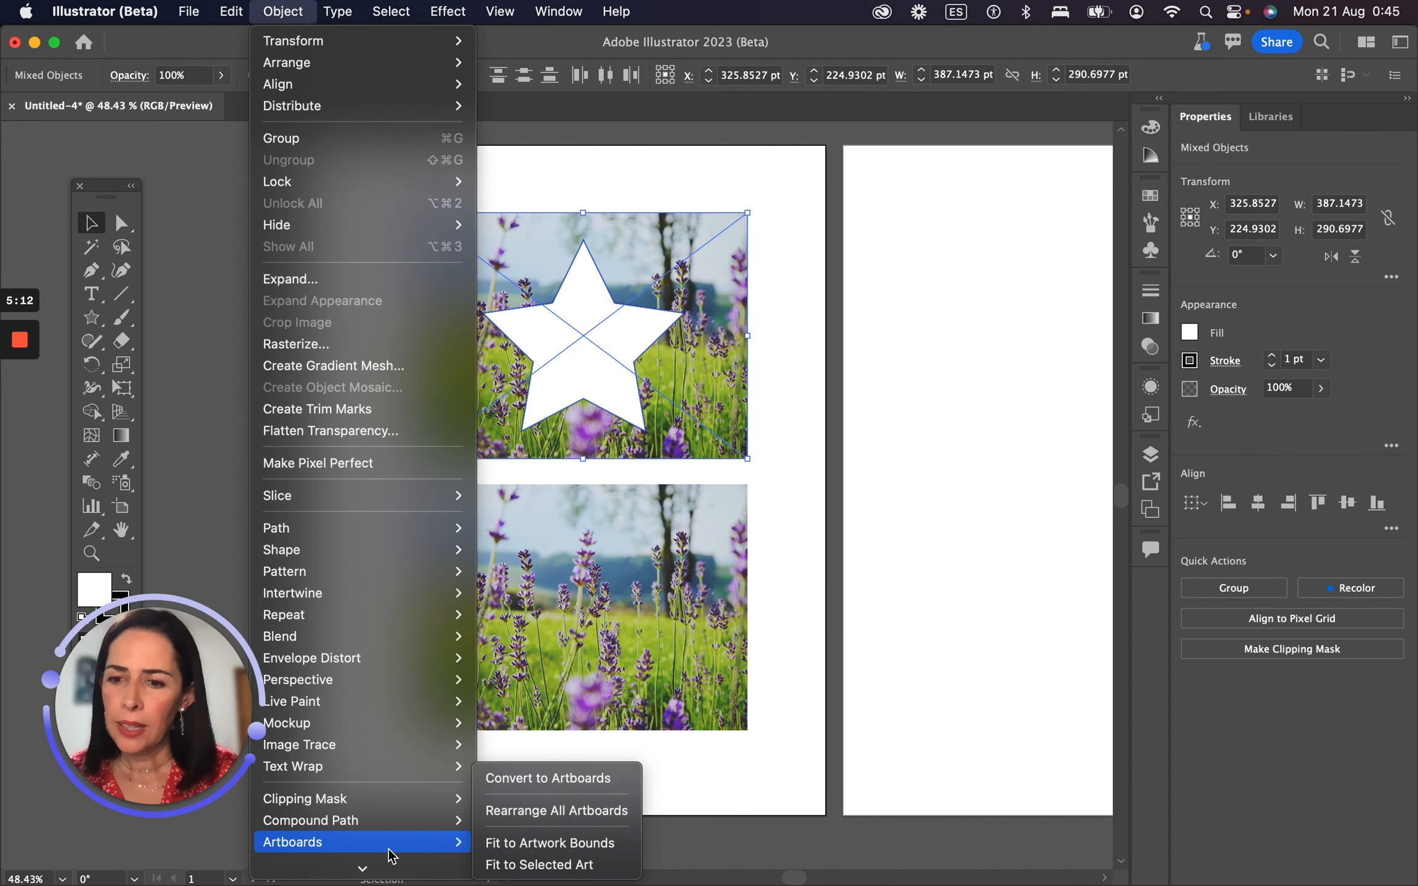
mouse_move(409, 811)
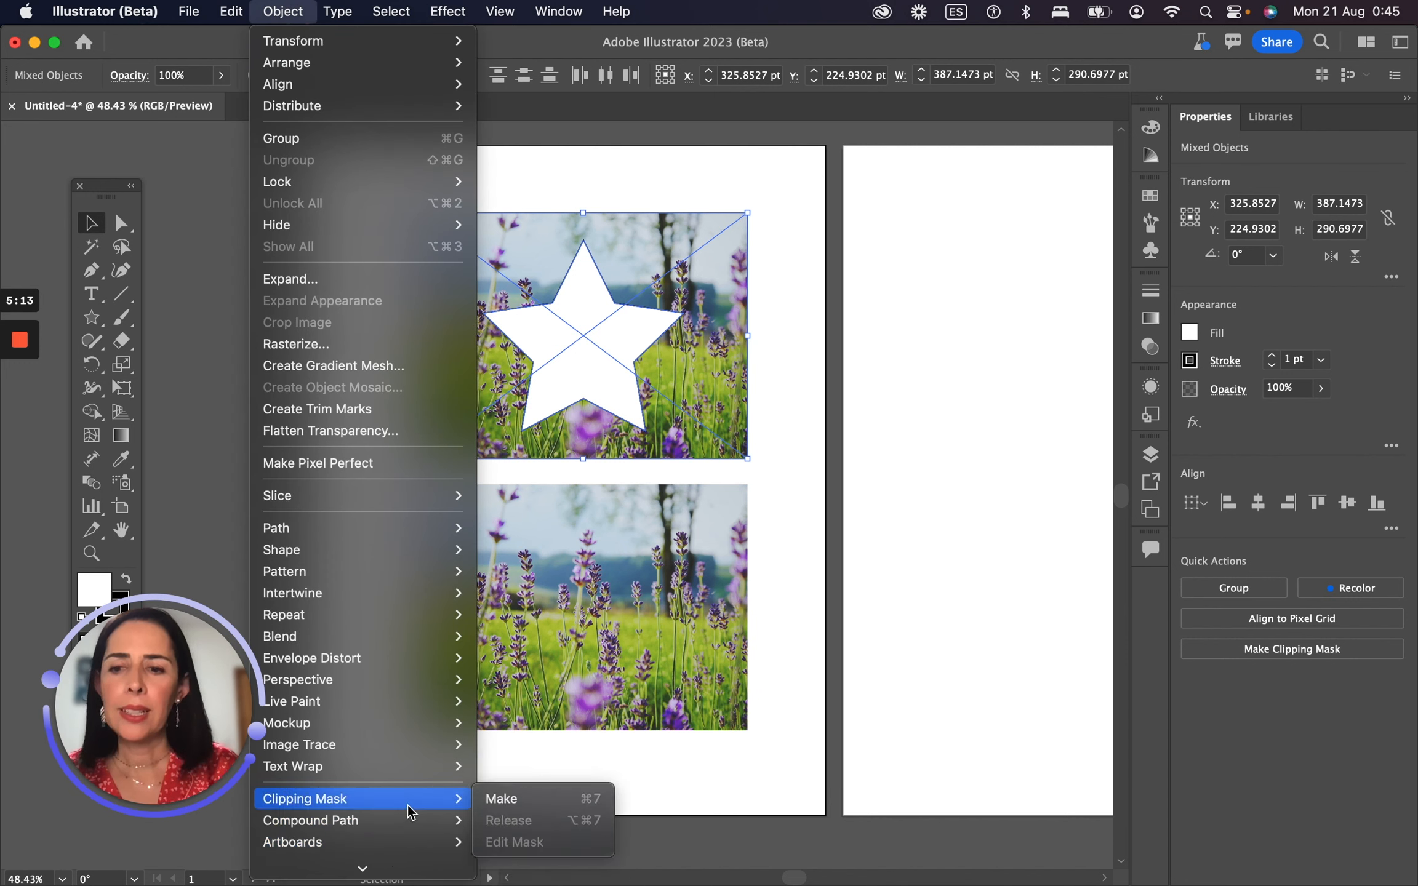
left_click(593, 800)
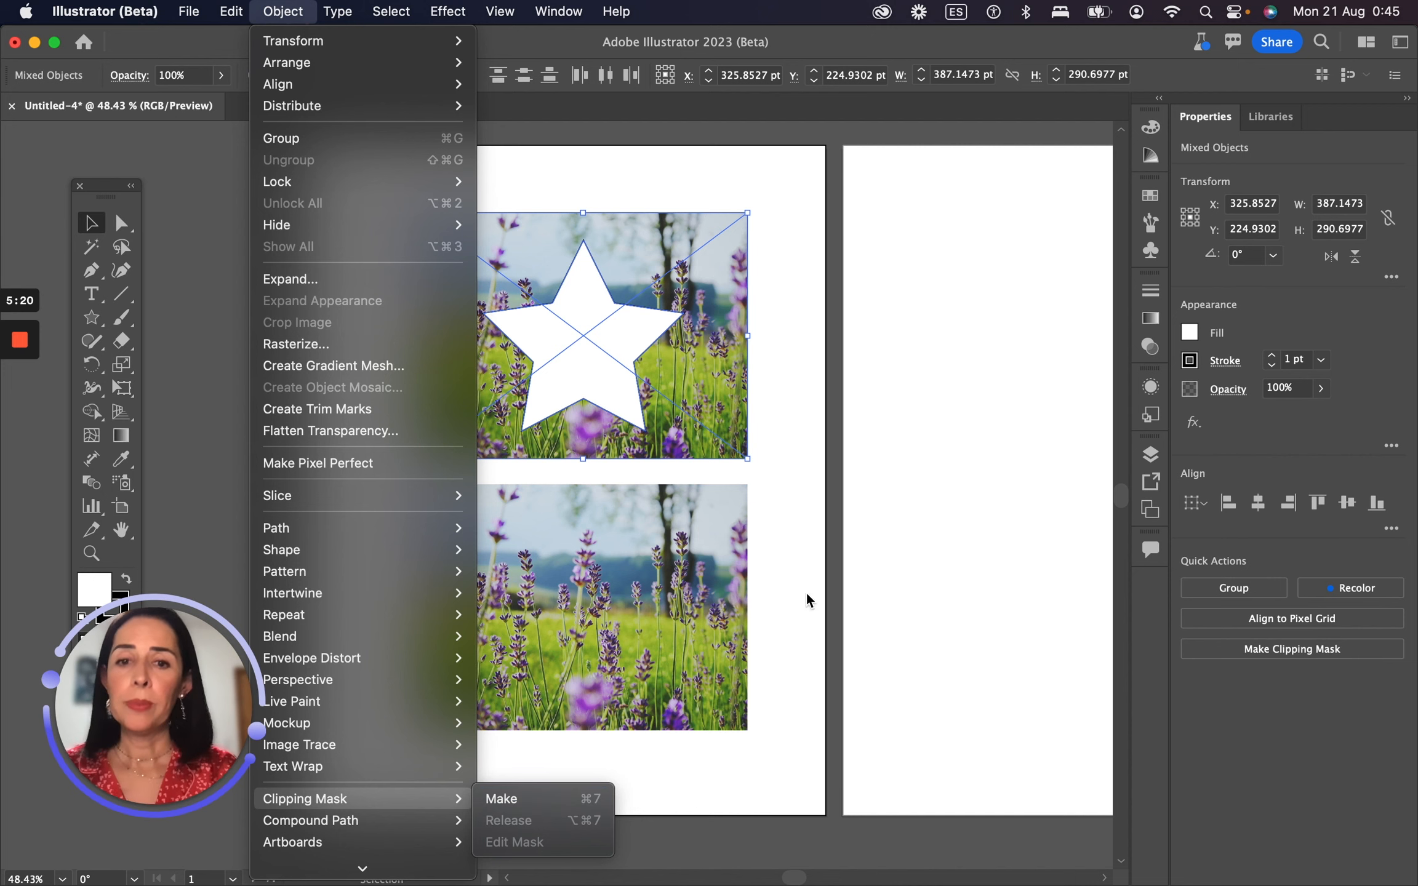
left_click(579, 288)
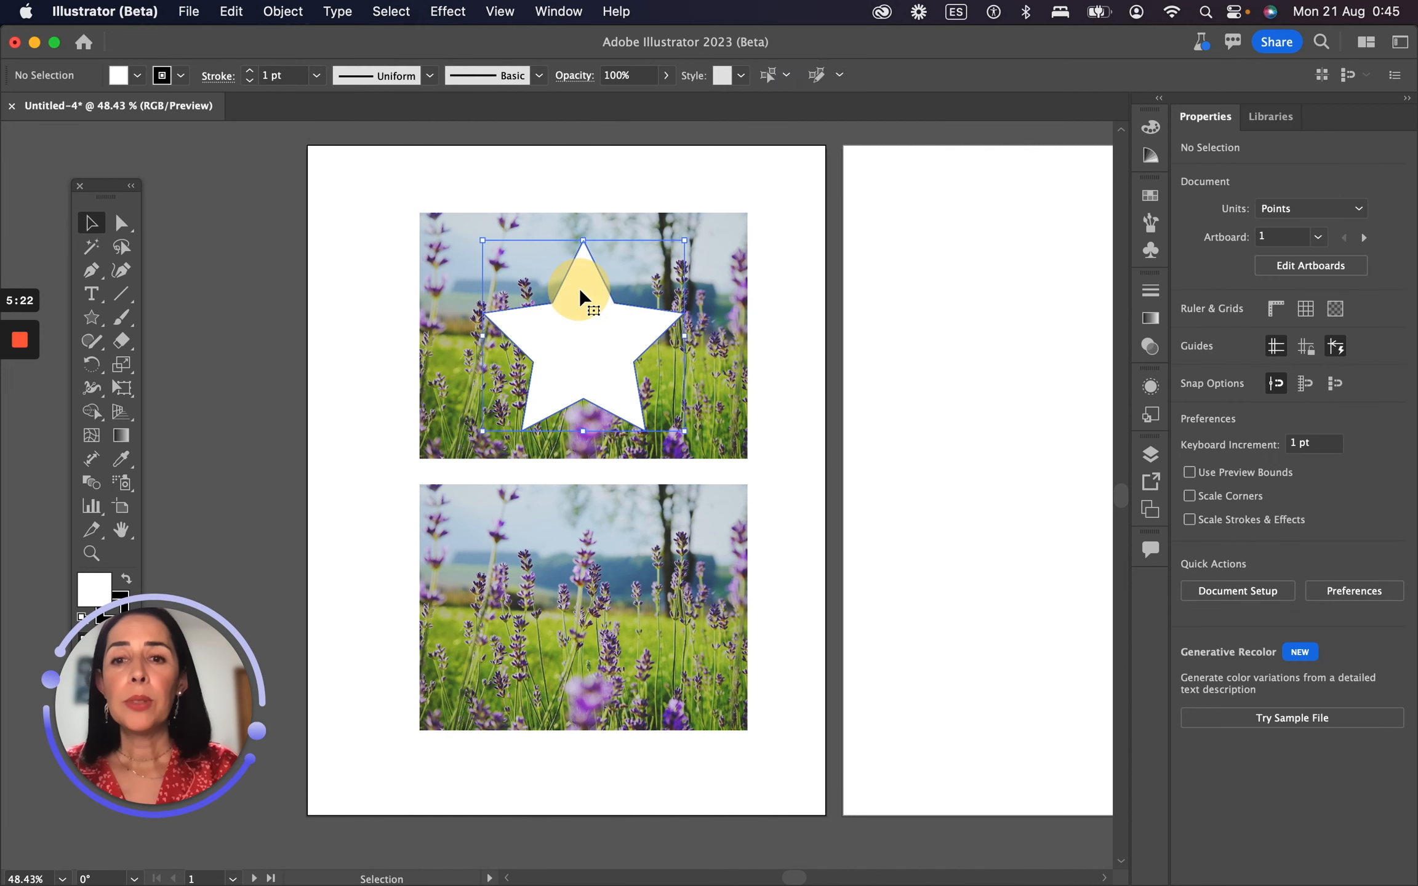
Step: Shift the star about 33 pt left of the upper photo's centre and make a clipping mask from the star and photo
mouse_move(609, 344)
left_mouse_down()
mouse_move(549, 312)
mouse_move(582, 345)
left_mouse_up()
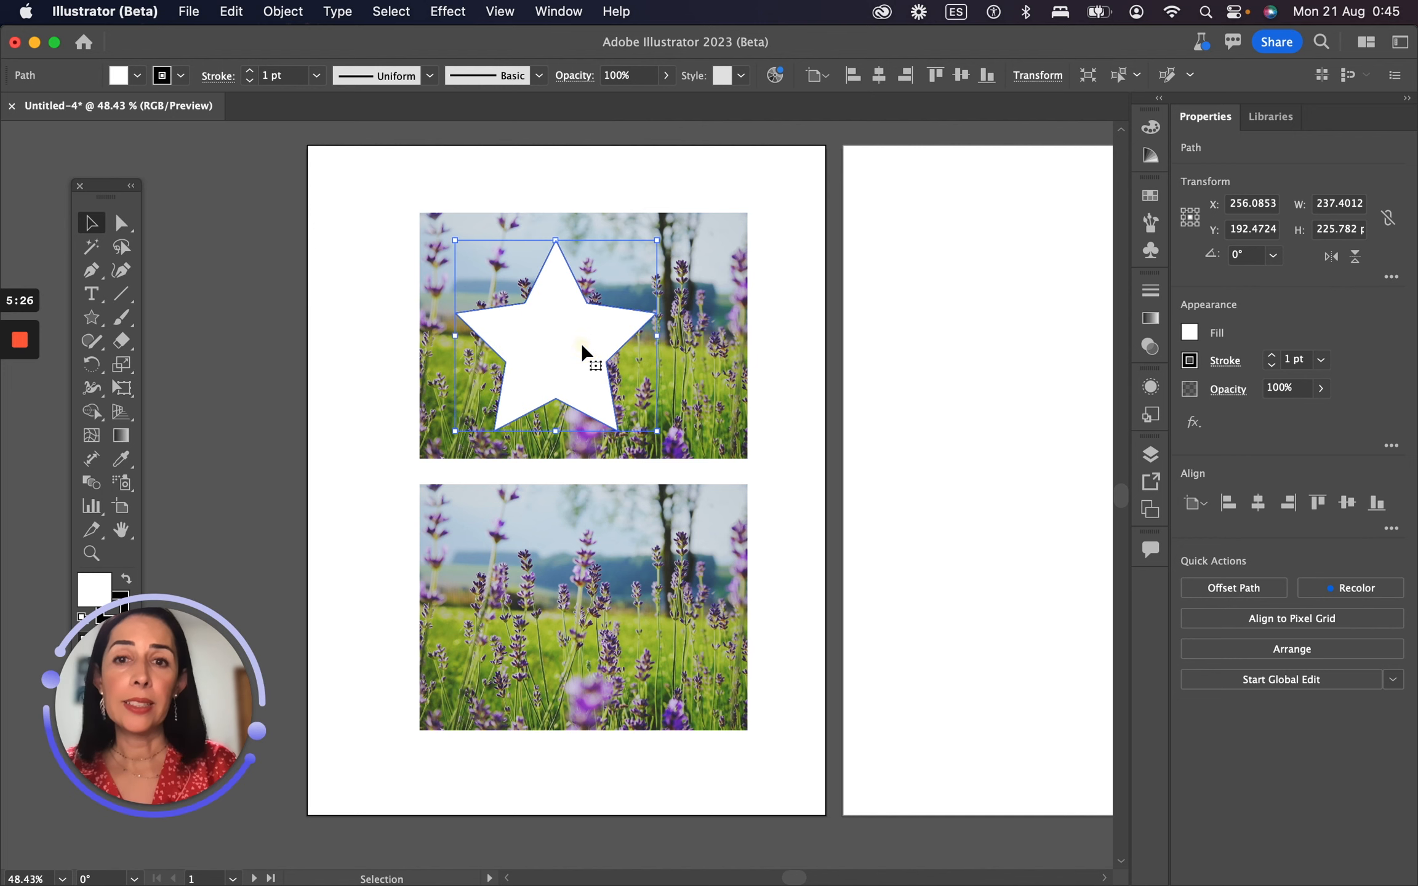
left_click(721, 217, "shift")
right_click(722, 223)
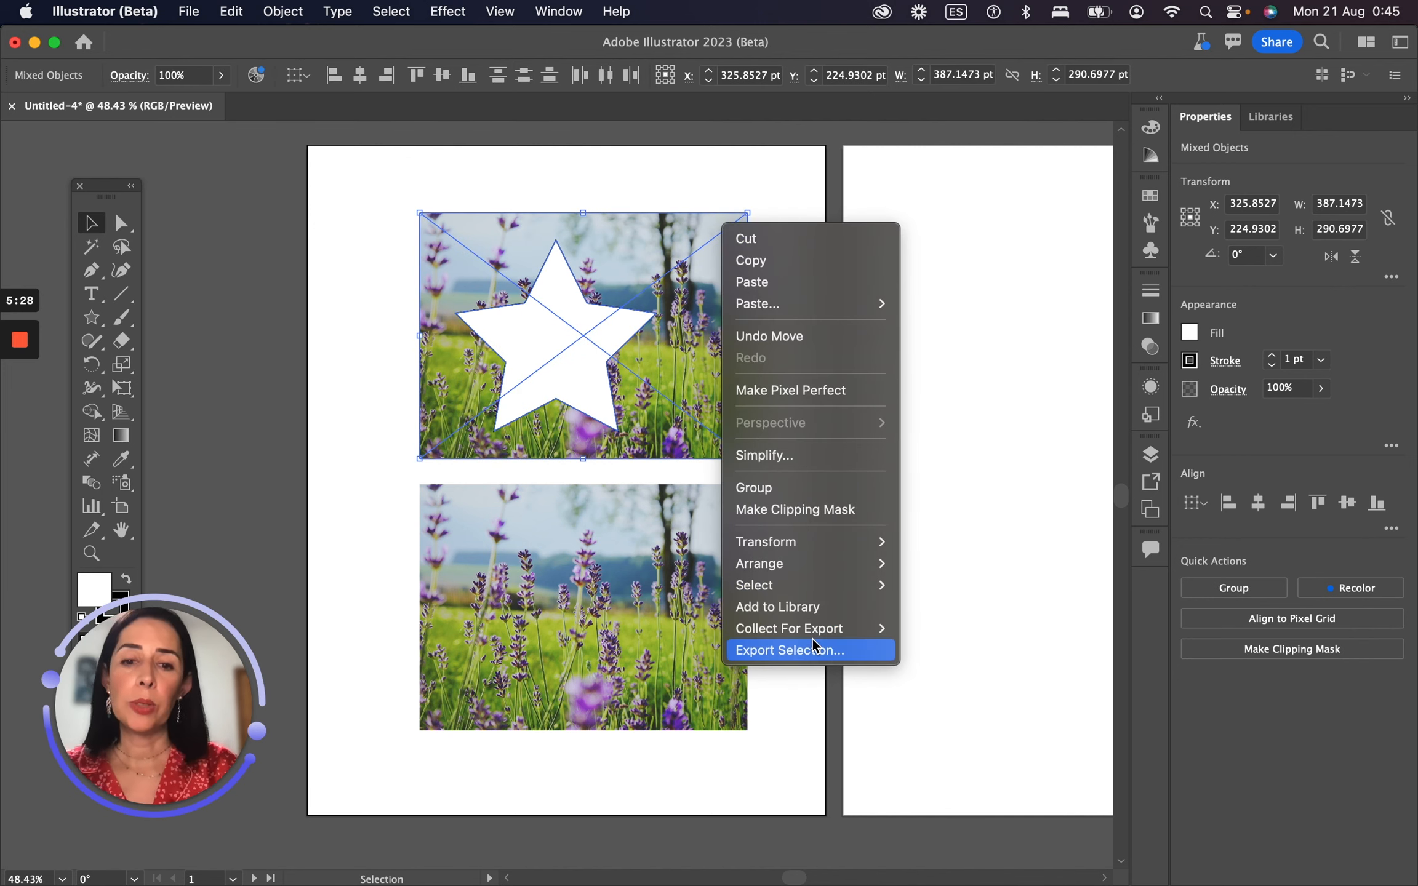
left_click(800, 512)
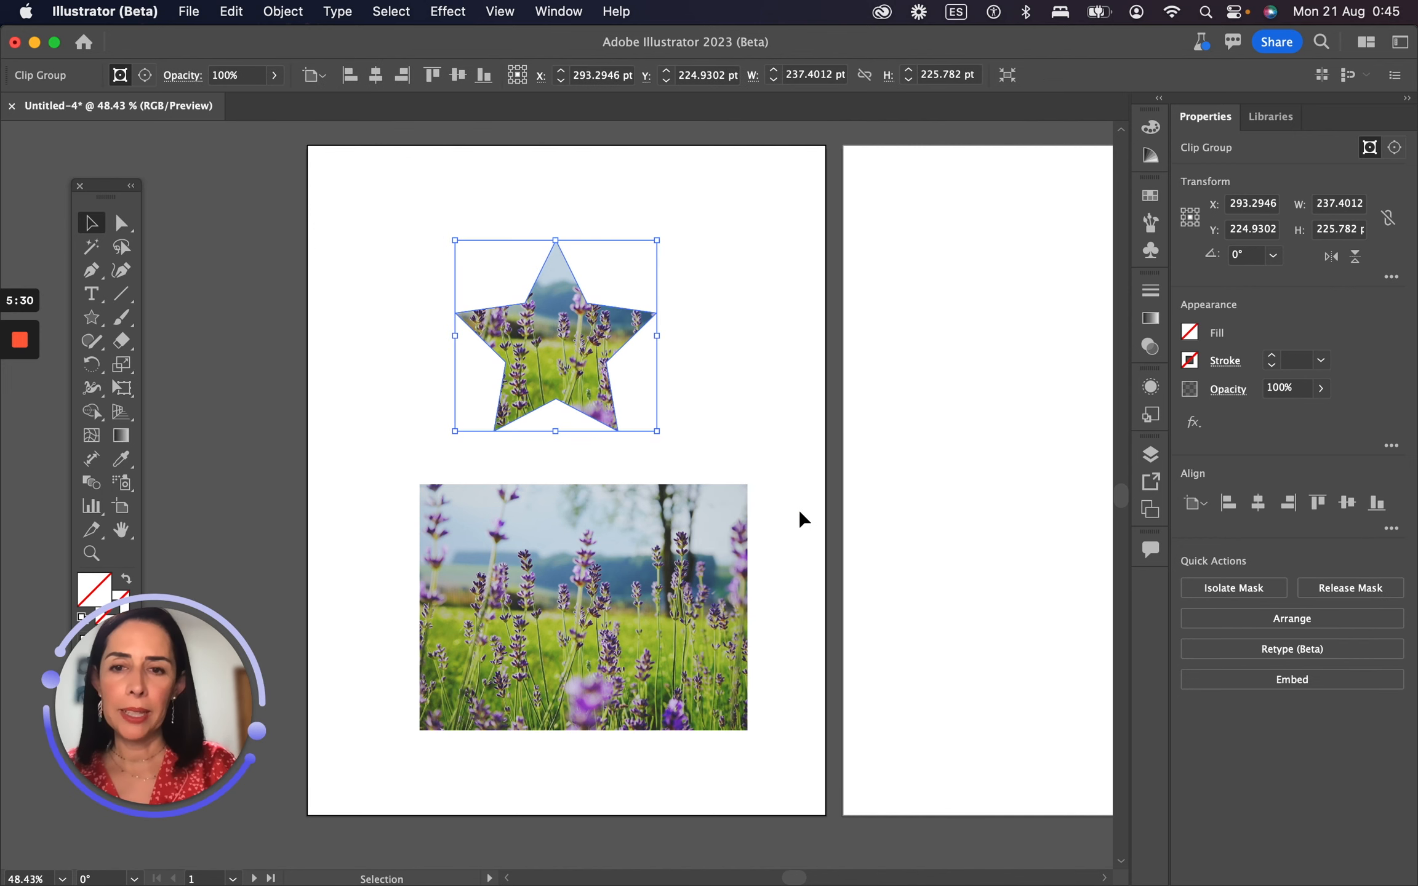
left_click(755, 395)
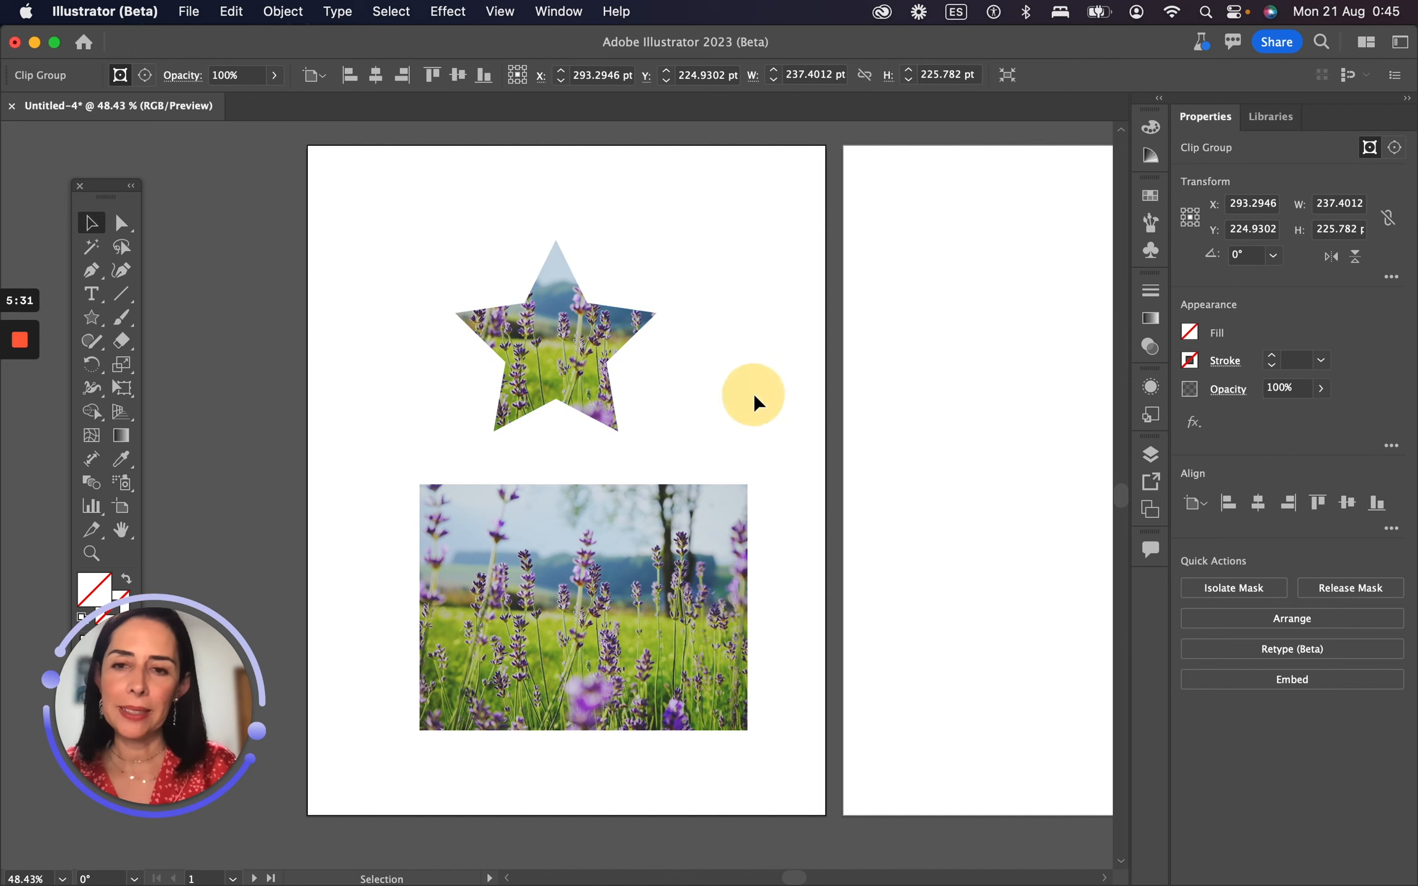
Step: Isolate the star clip group, move its photo slightly down and left inside the star, and exit isolation mode
left_click(571, 356)
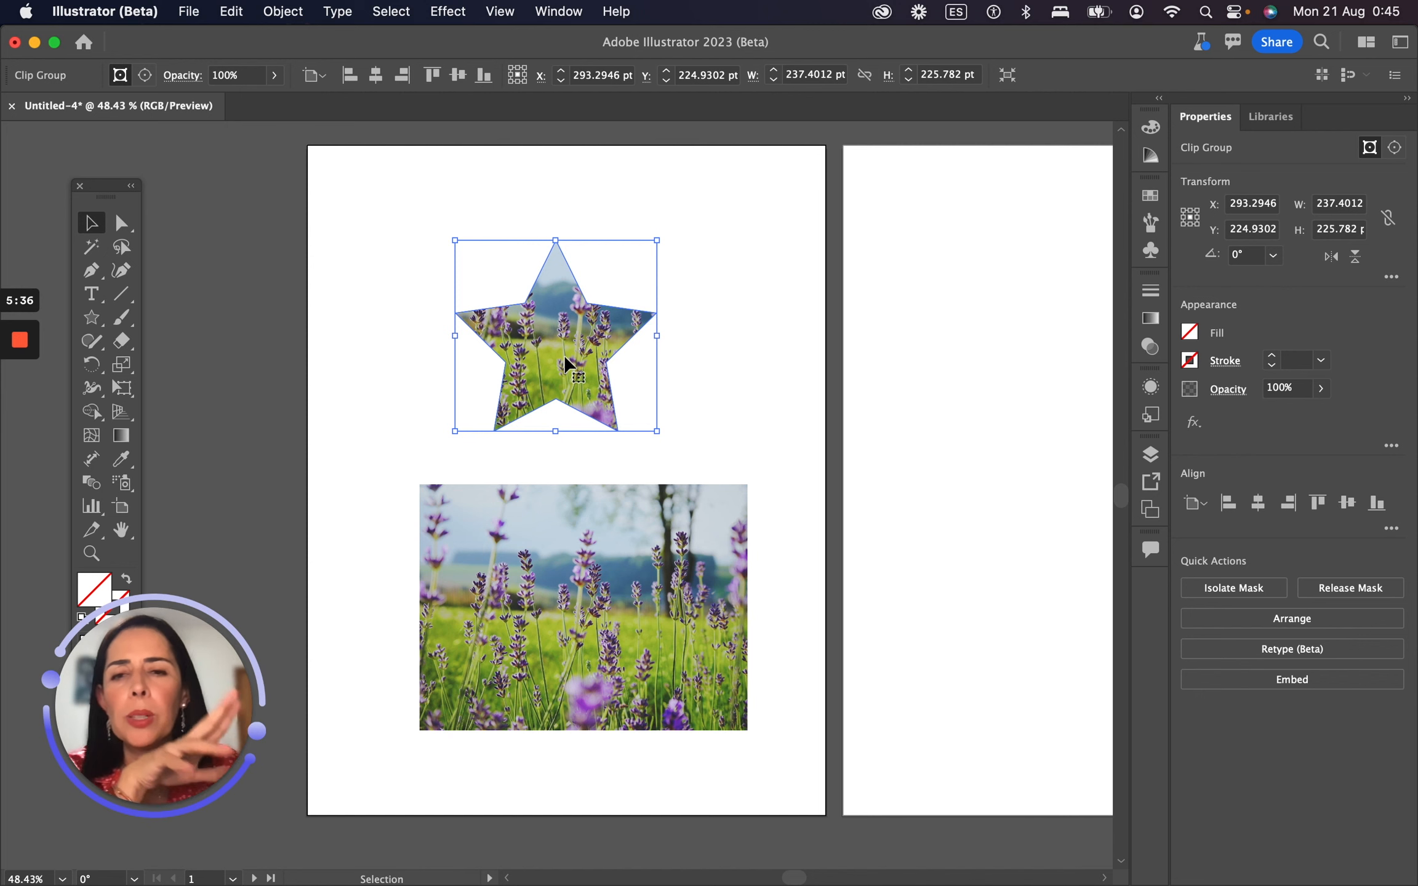
double_click(564, 351)
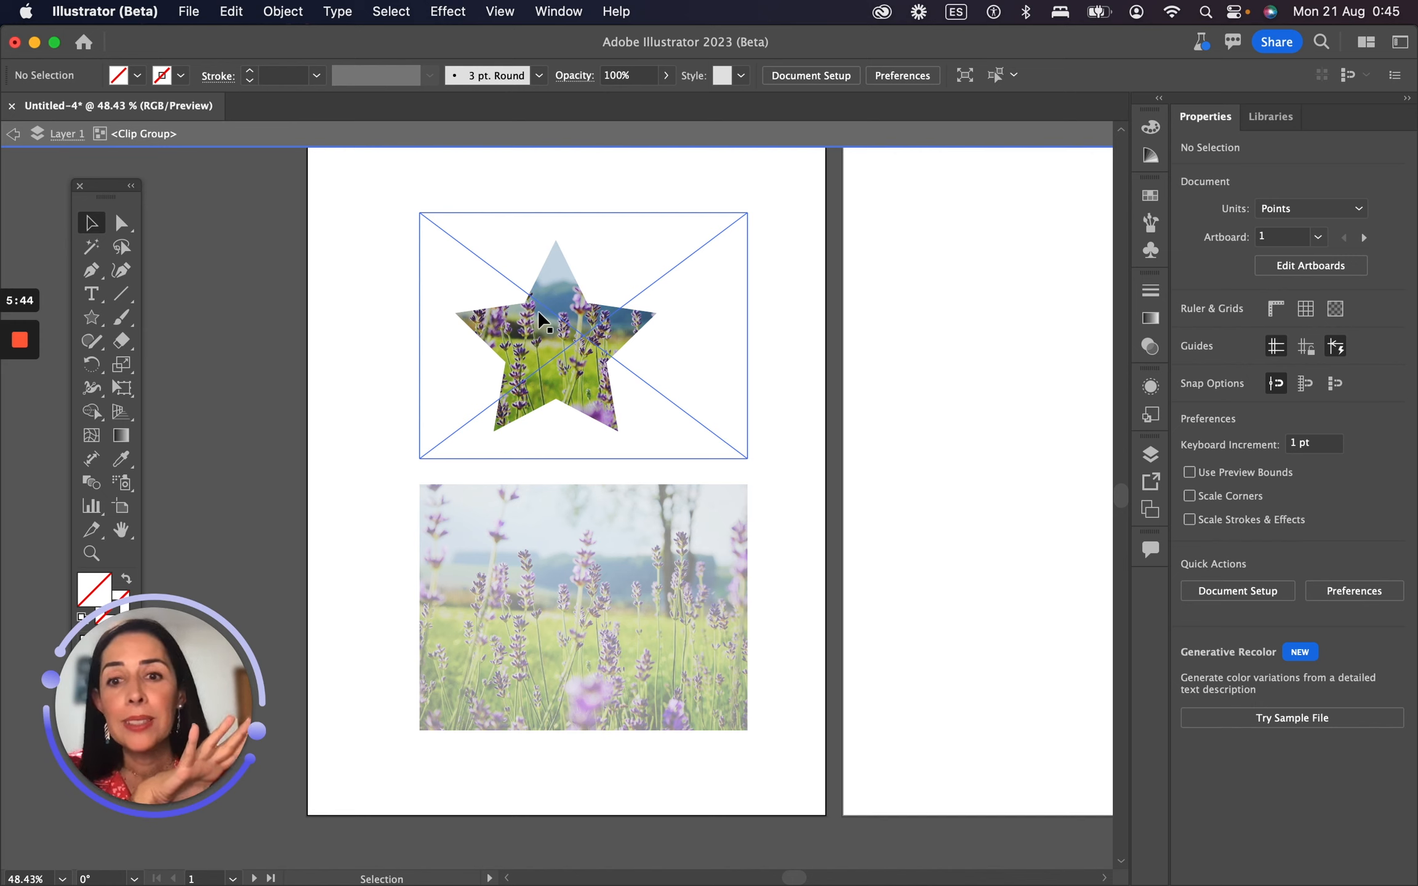
left_click_drag(540, 312, 570, 345)
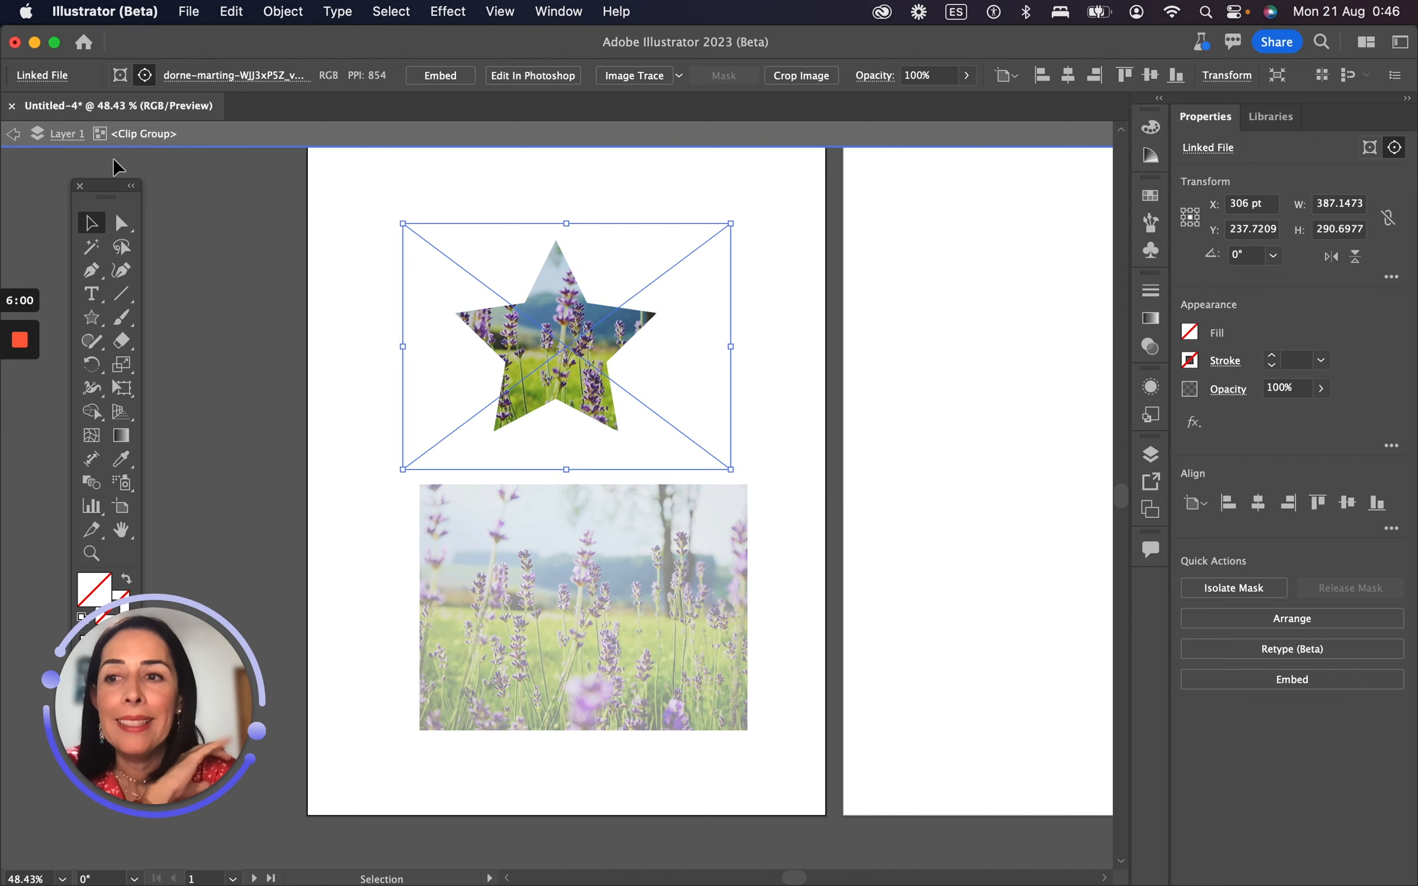
left_click(19, 137)
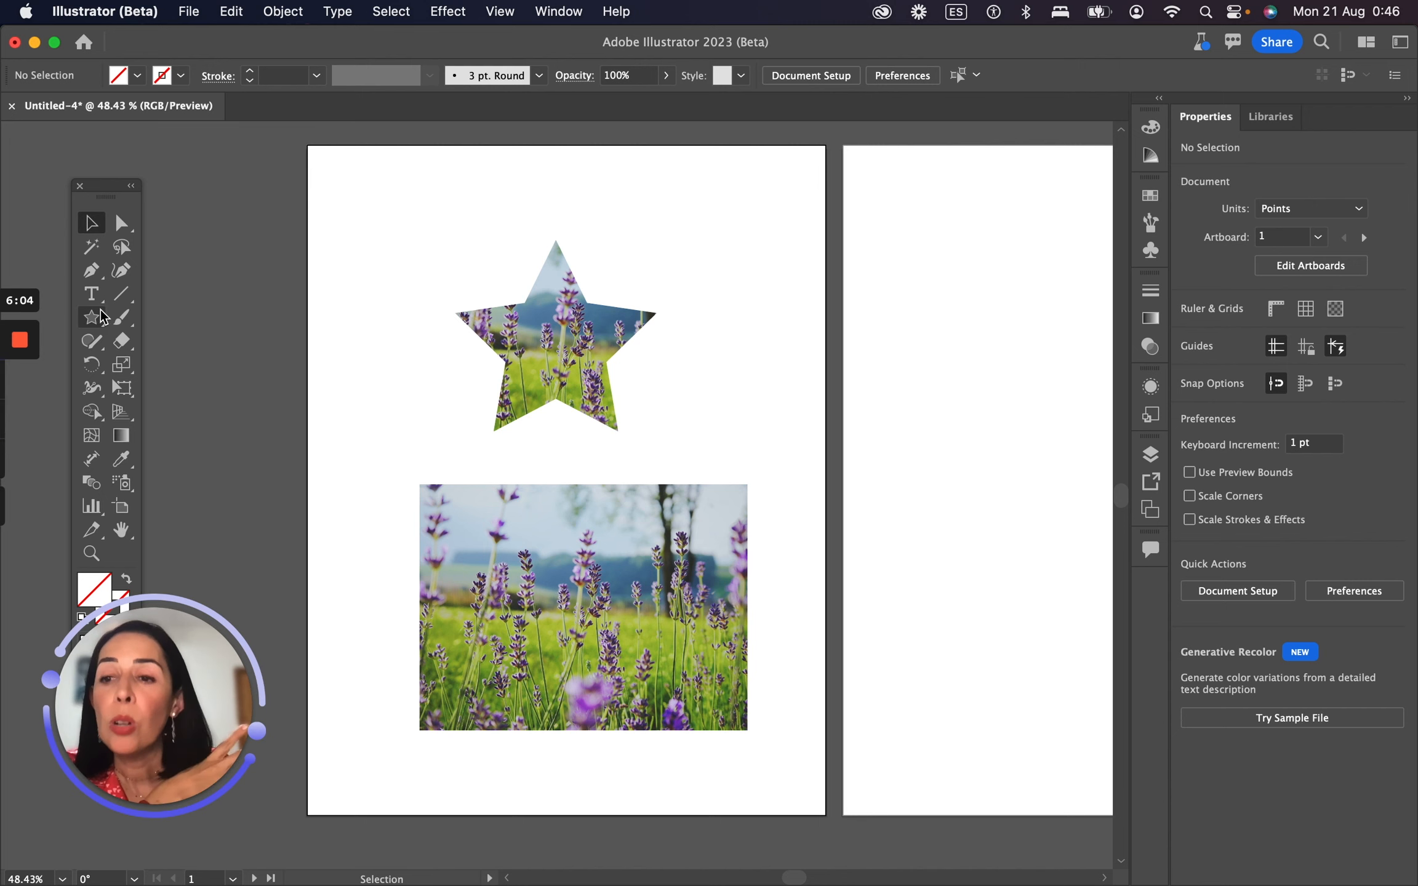
Step: Draw a closed heart outline about 209 pt wide and 223 pt high over the lower photo with the Pen tool, and deselect it
left_click(92, 271)
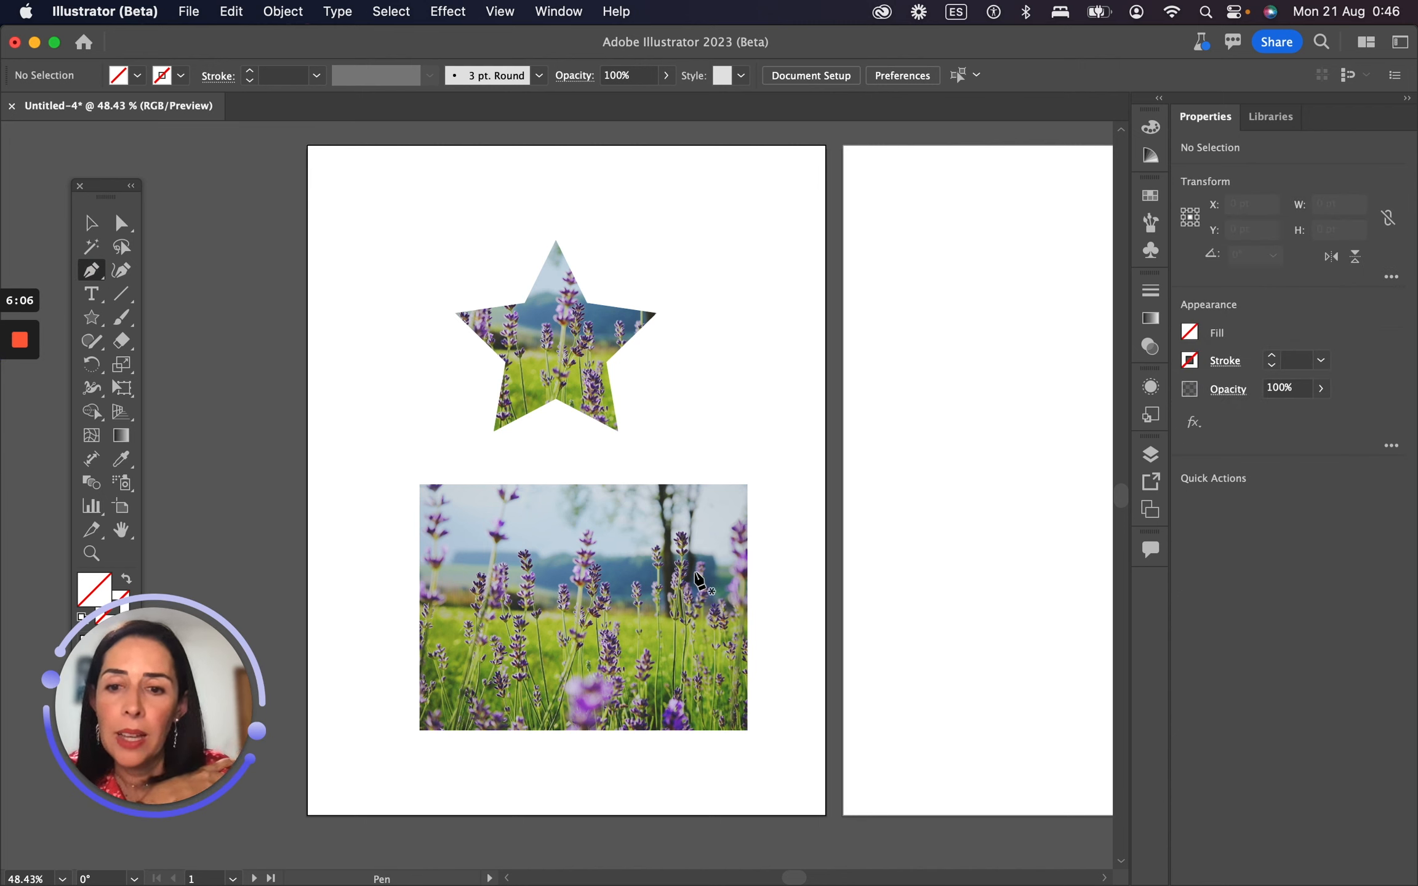
left_click(578, 551)
left_click_drag(509, 565, 523, 617)
left_click(604, 689)
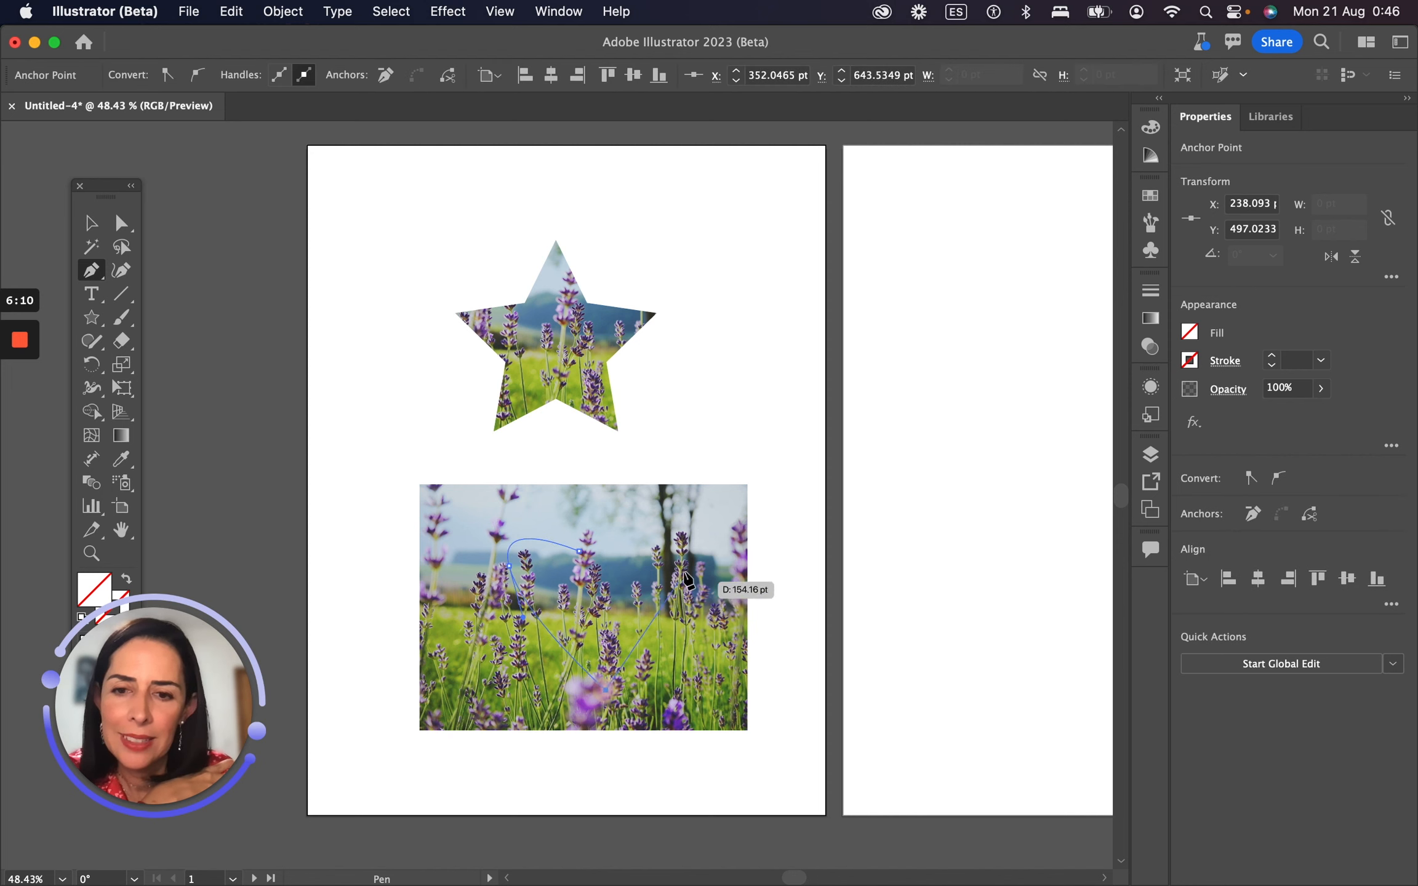
left_click_drag(673, 497, 638, 485)
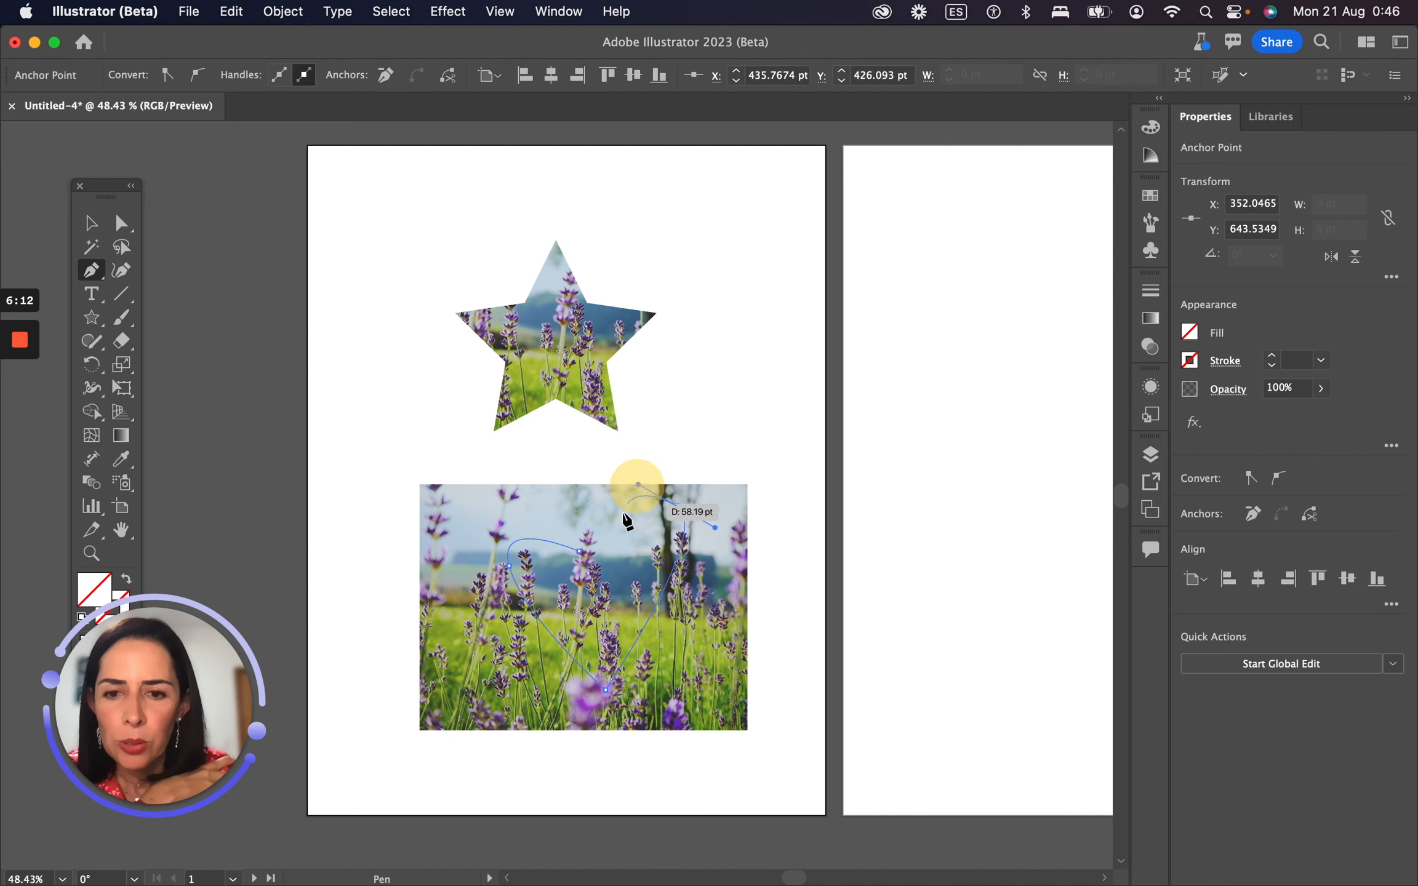
left_click(580, 554)
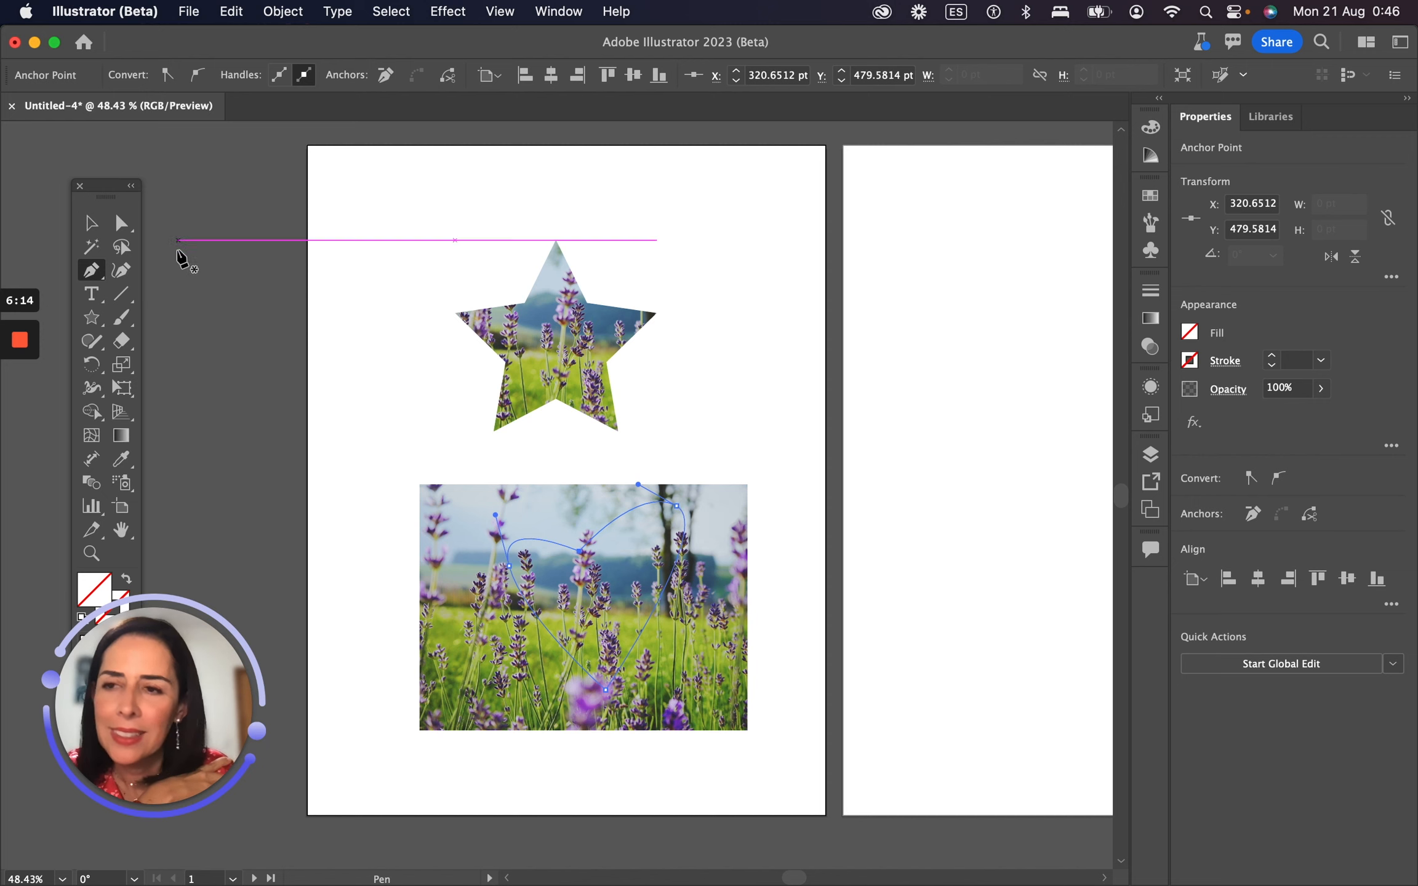
left_click(91, 222)
left_click(392, 437)
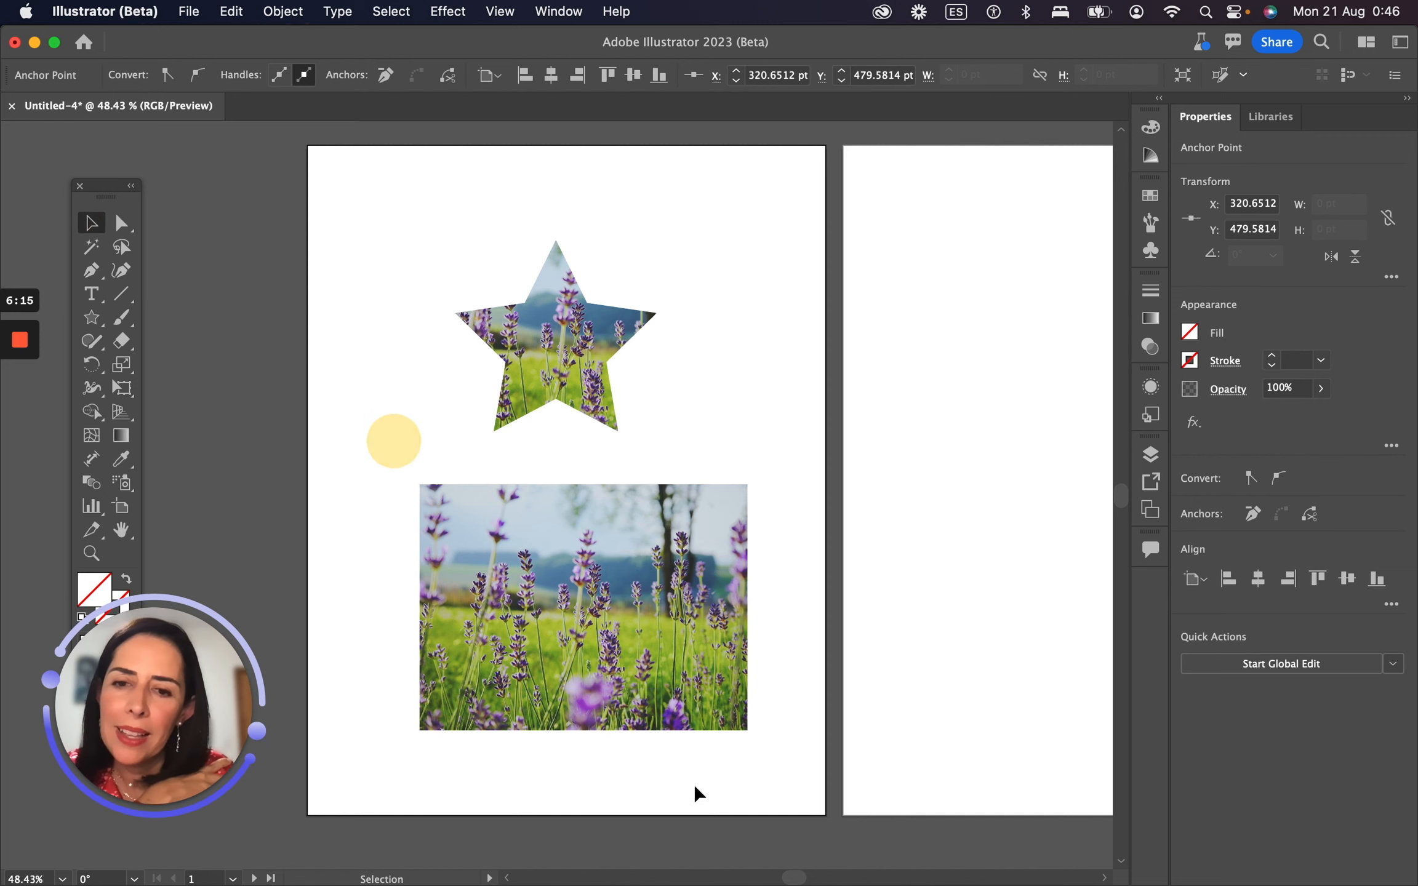
Step: Select the heart path together with the lower photo and make a clipping mask from them
left_click(574, 543)
key("super+y")
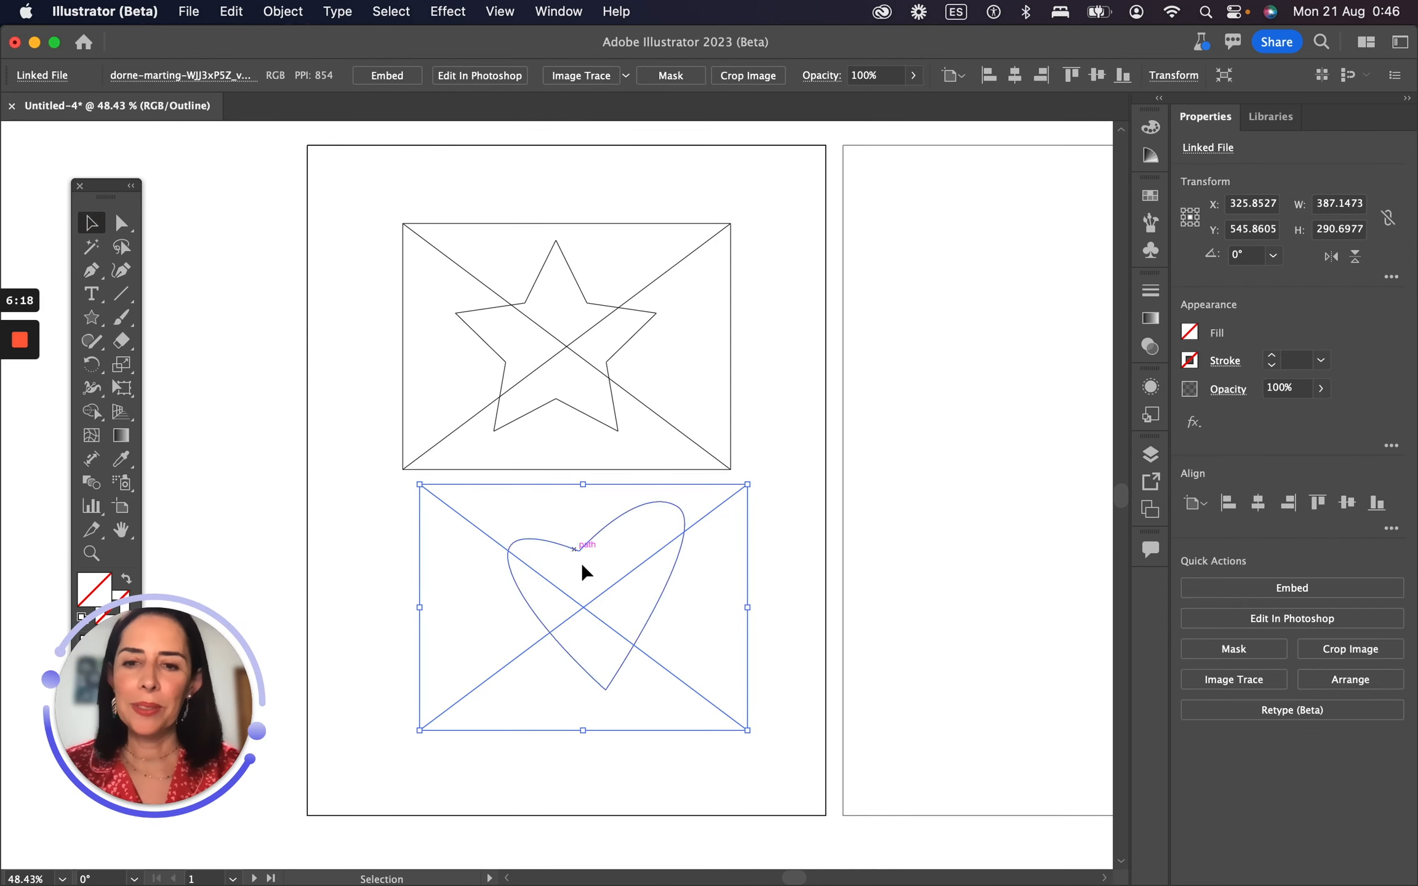
left_click(583, 548)
key("super+y")
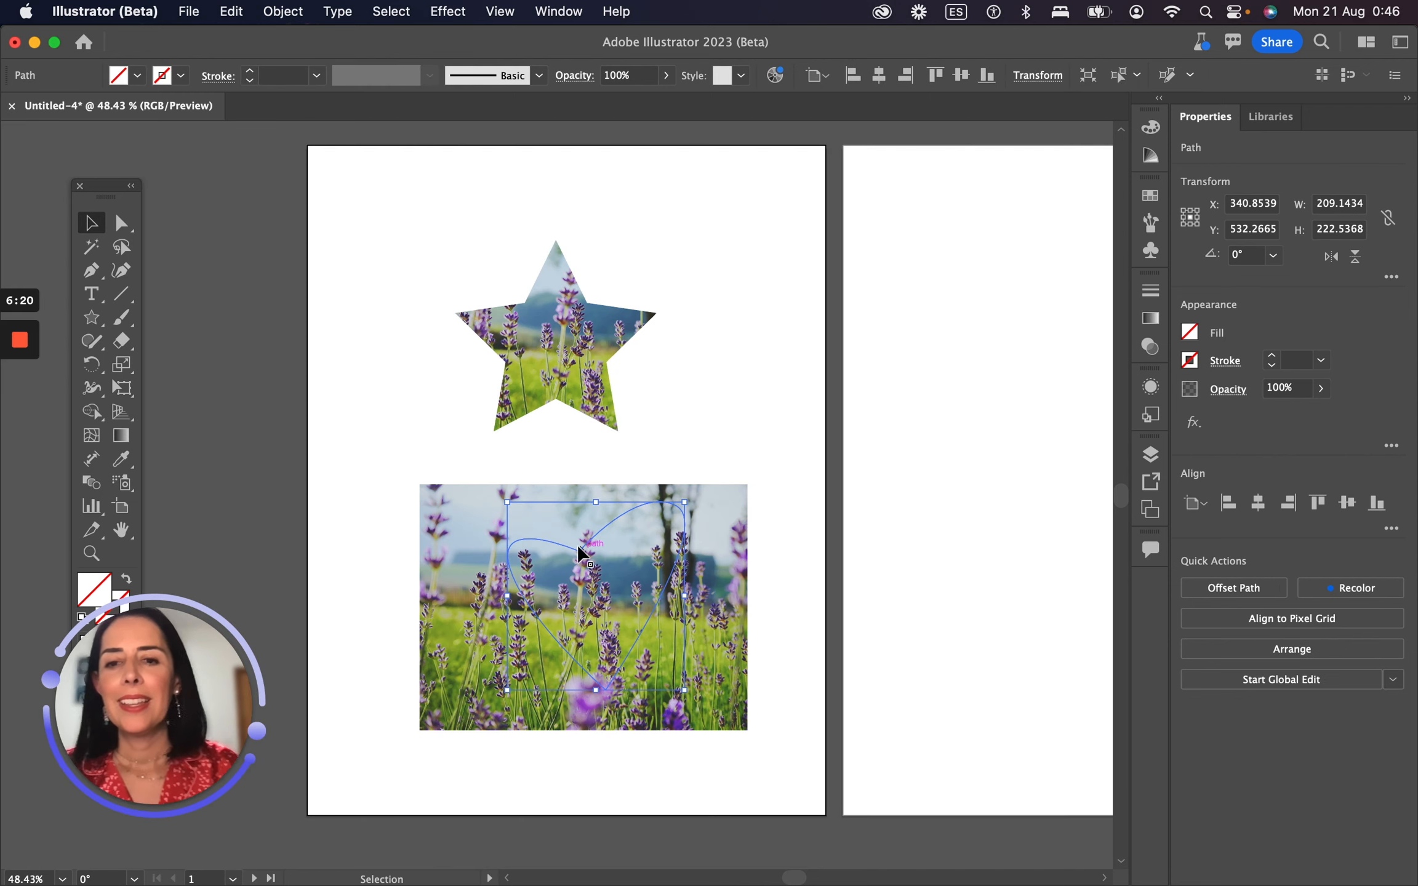
left_click(477, 508, "shift")
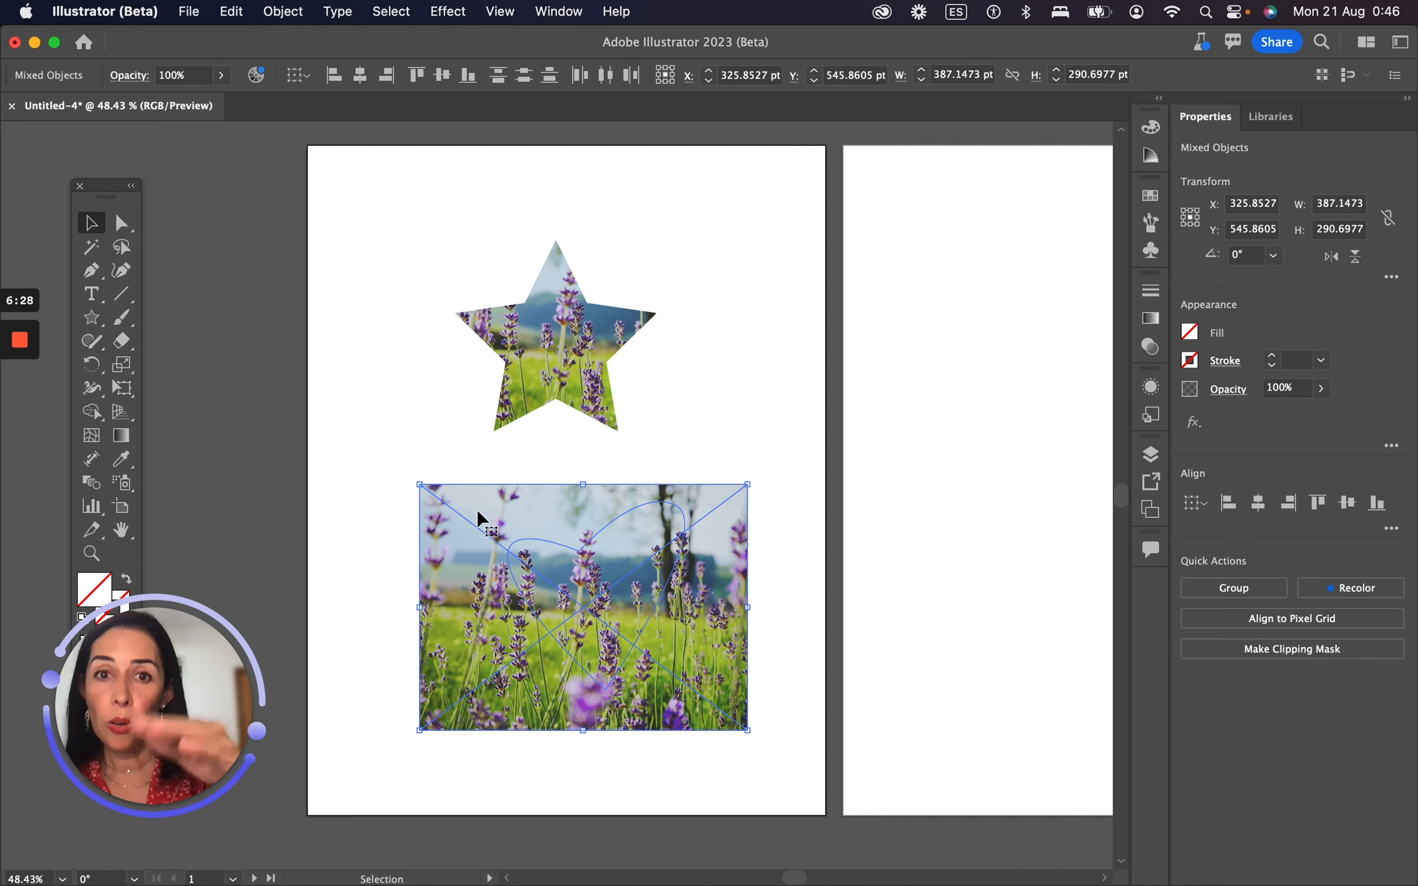
right_click(478, 508)
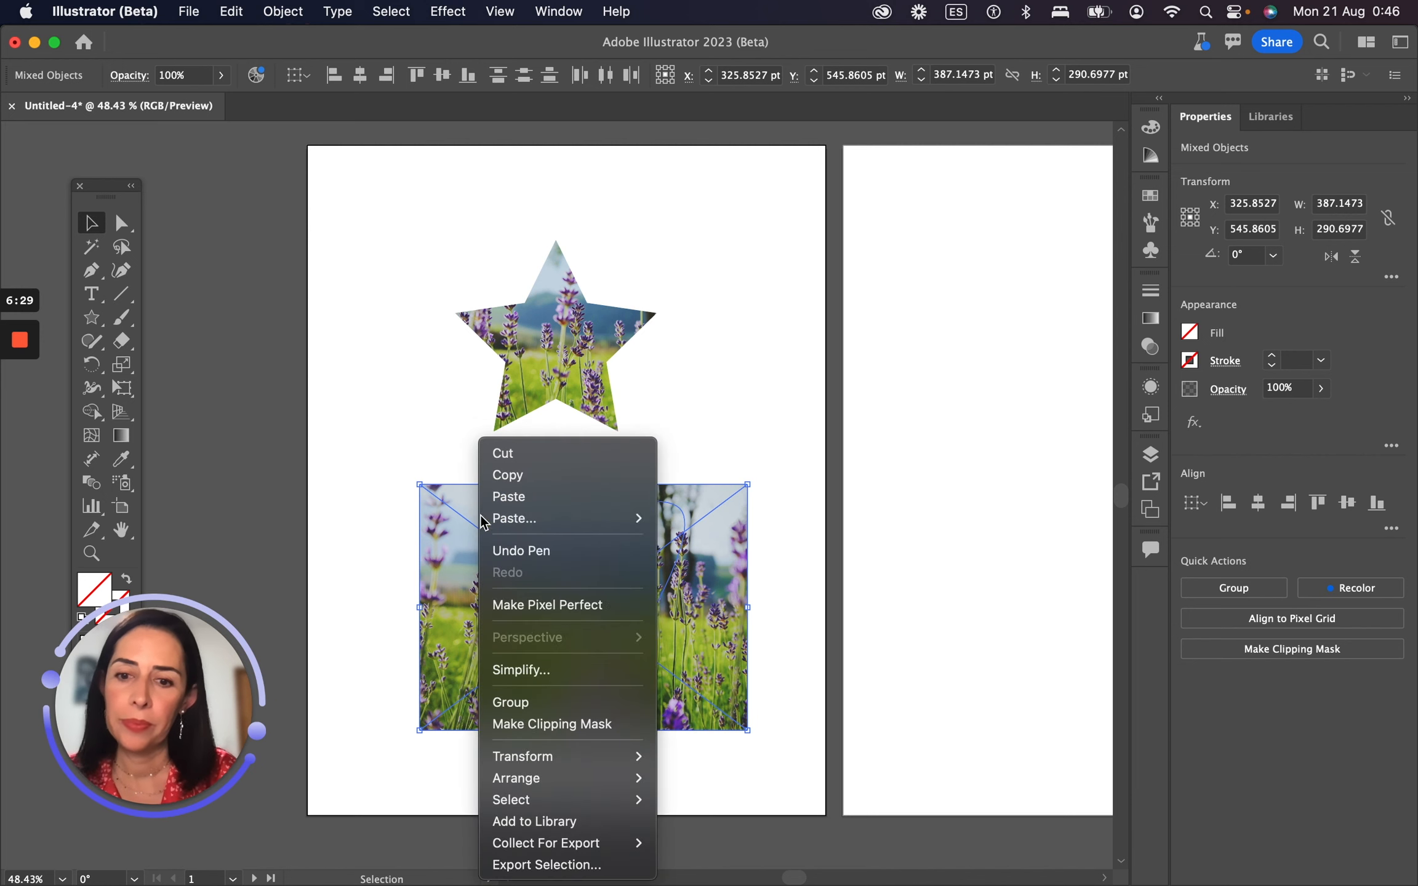
left_click(591, 734)
left_click(742, 751)
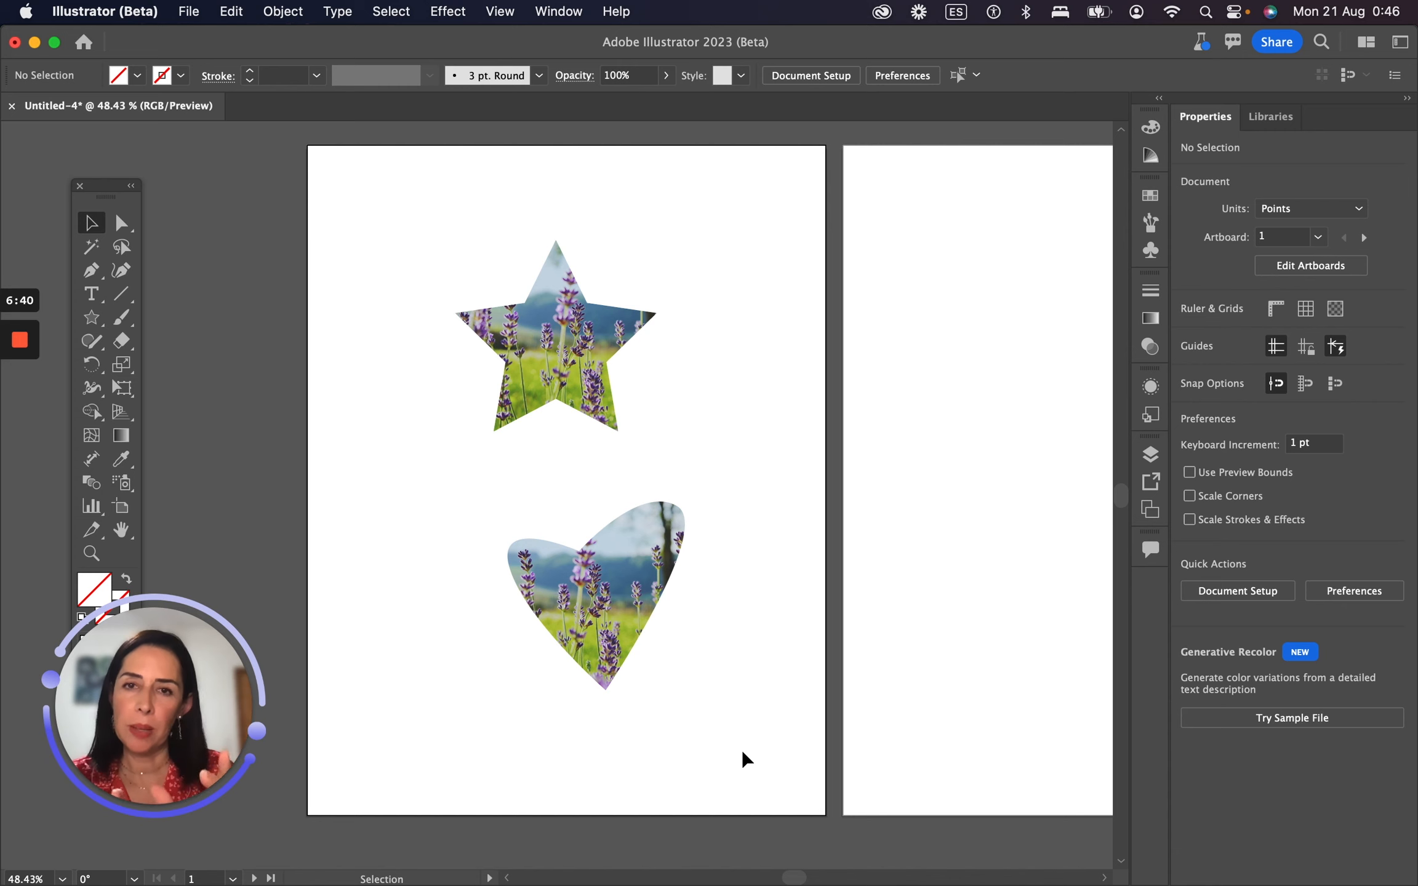
Step: Duplicate the heart clip group onto the second artboard and centre it horizontally at X 306 pt and about Y 354 pt
key("space")
left_click_drag(709, 482, 440, 490)
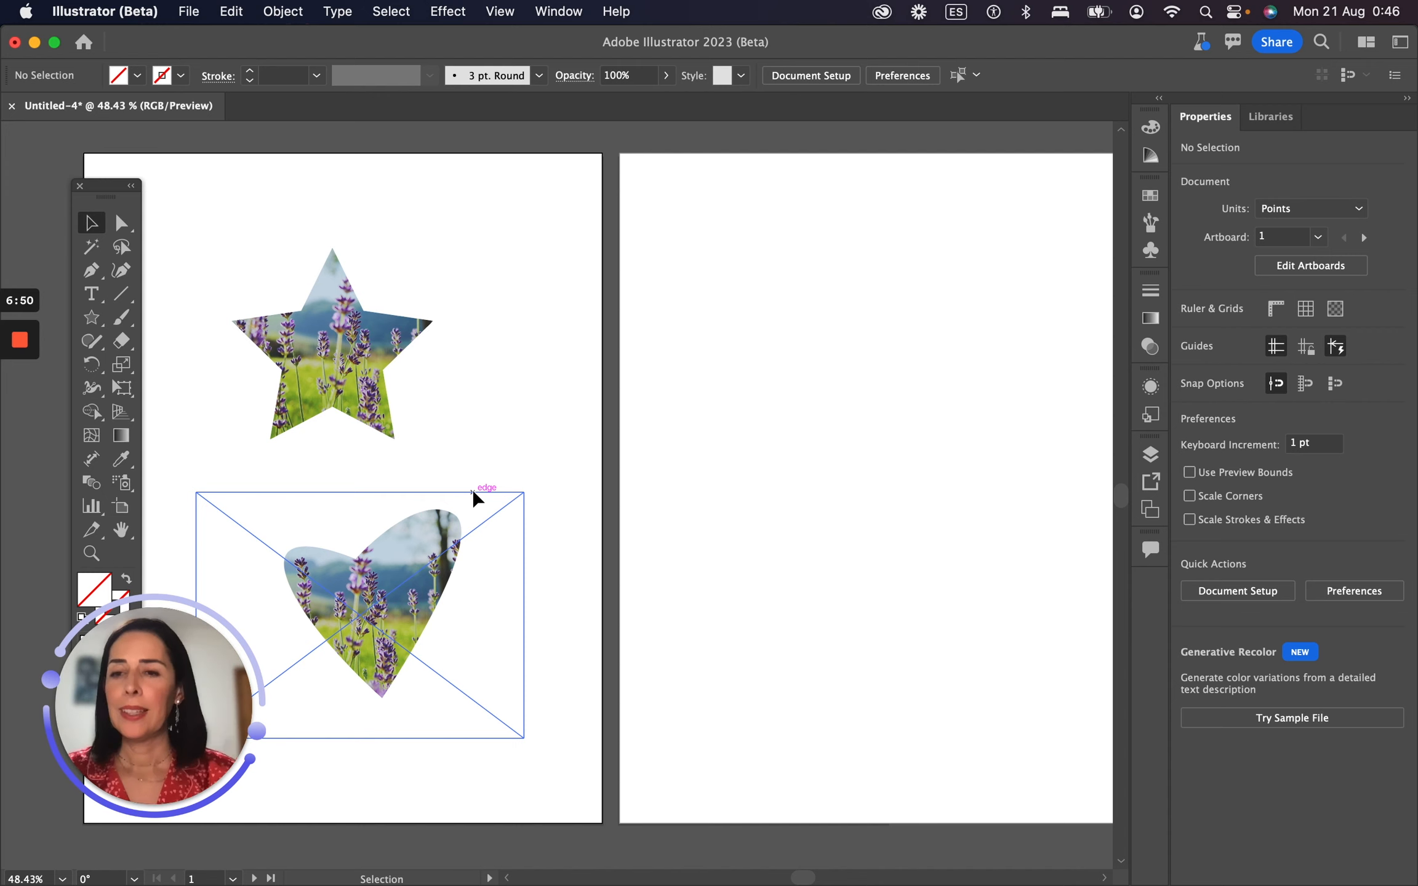
left_click_drag(383, 581, 933, 467)
left_click_drag(889, 326, 681, 327)
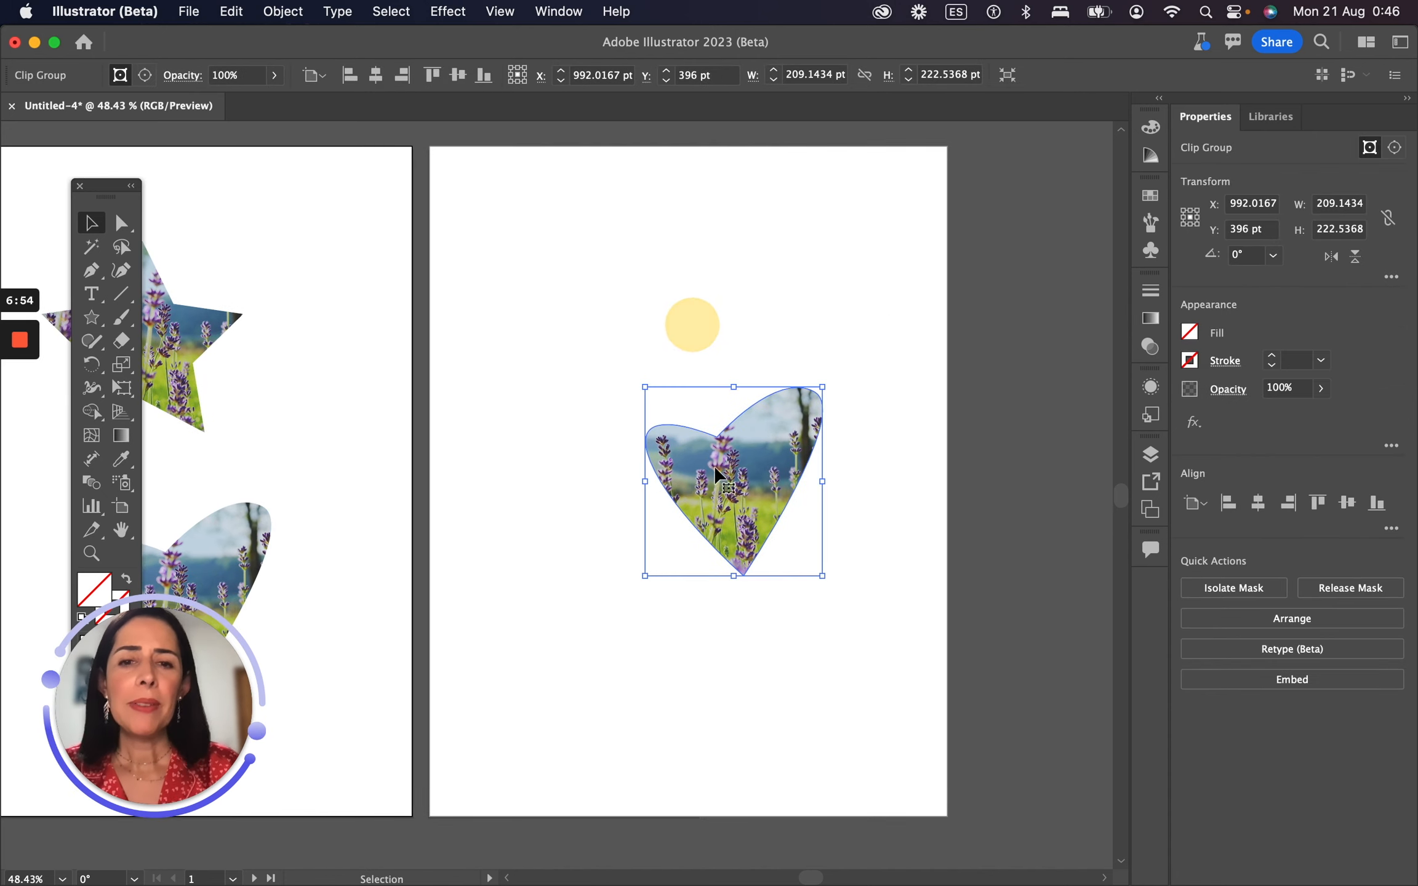
left_click_drag(767, 451, 719, 414)
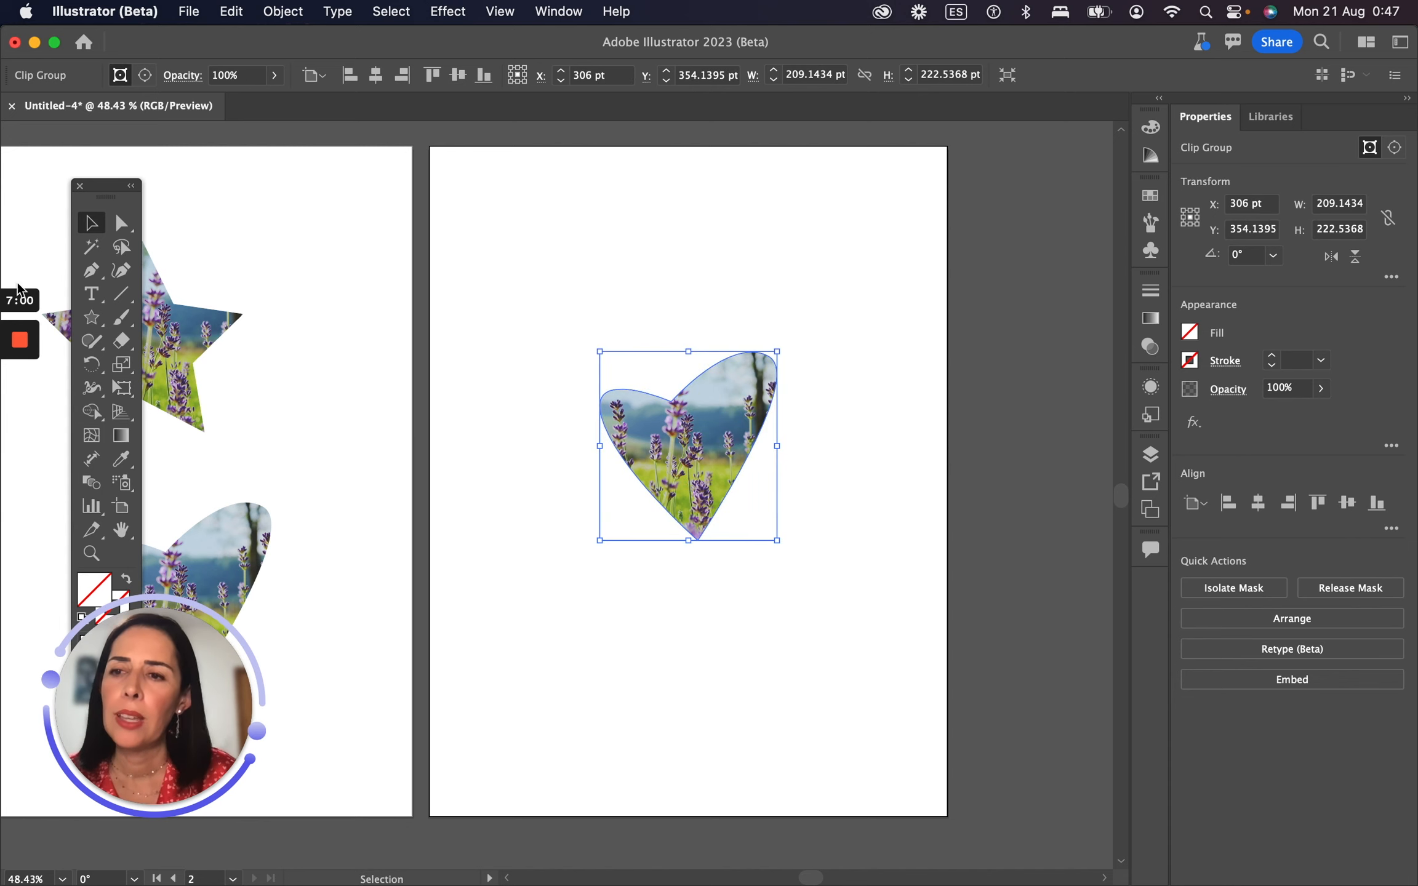
Step: Create a placeholder text column about 174 pt wide and 477 pt high over the heart on artboard 2, and place a copy level beside it
left_click(91, 293)
left_click_drag(489, 262, 637, 665)
left_click(91, 223)
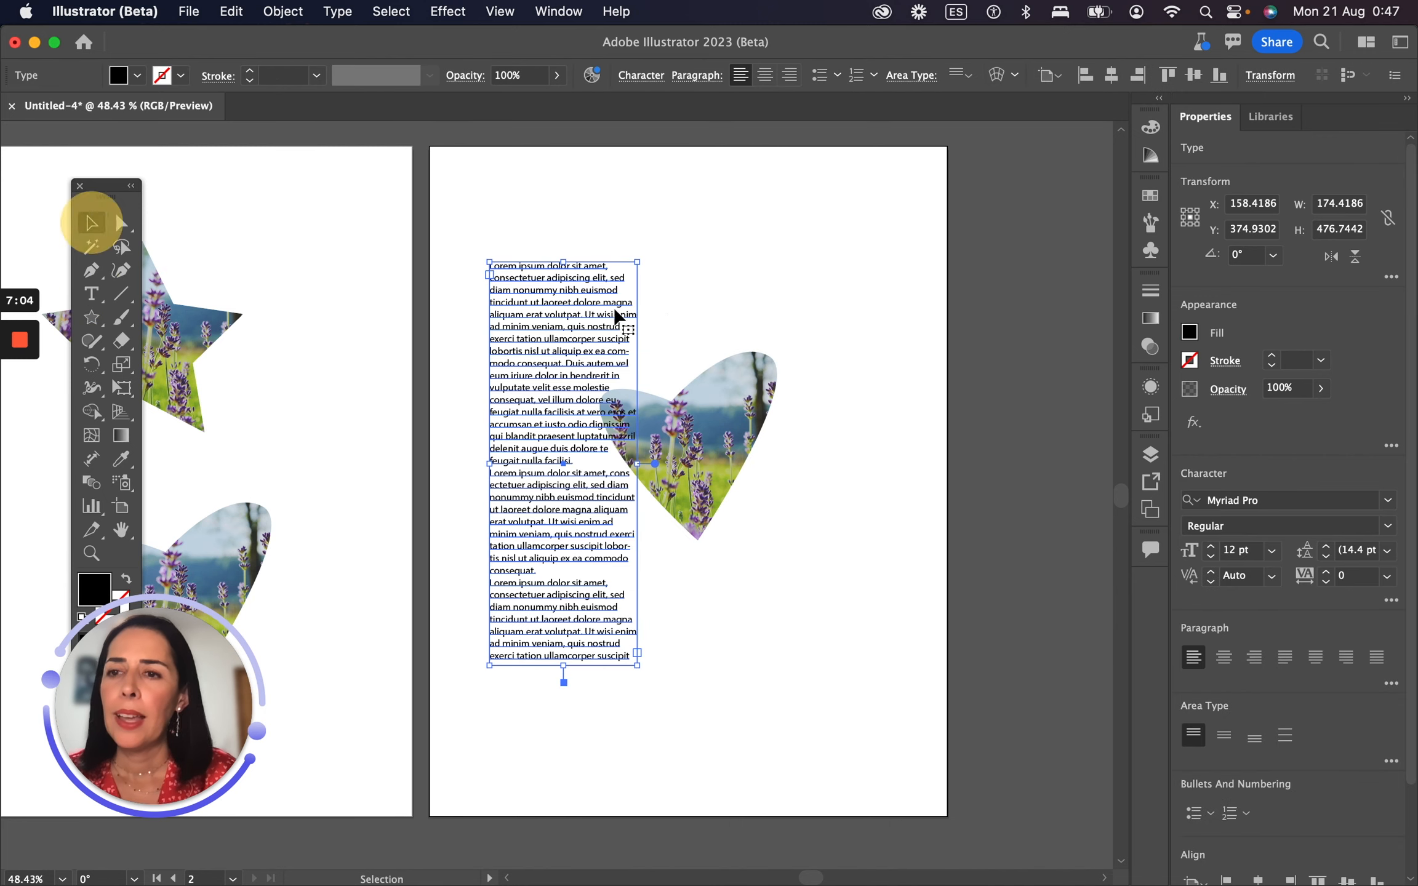
left_click_drag(558, 297, 779, 295, "alt")
Step: Shift both text columns slightly right, and move the second column closer to the first to narrow the gap
left_click(614, 297, "shift")
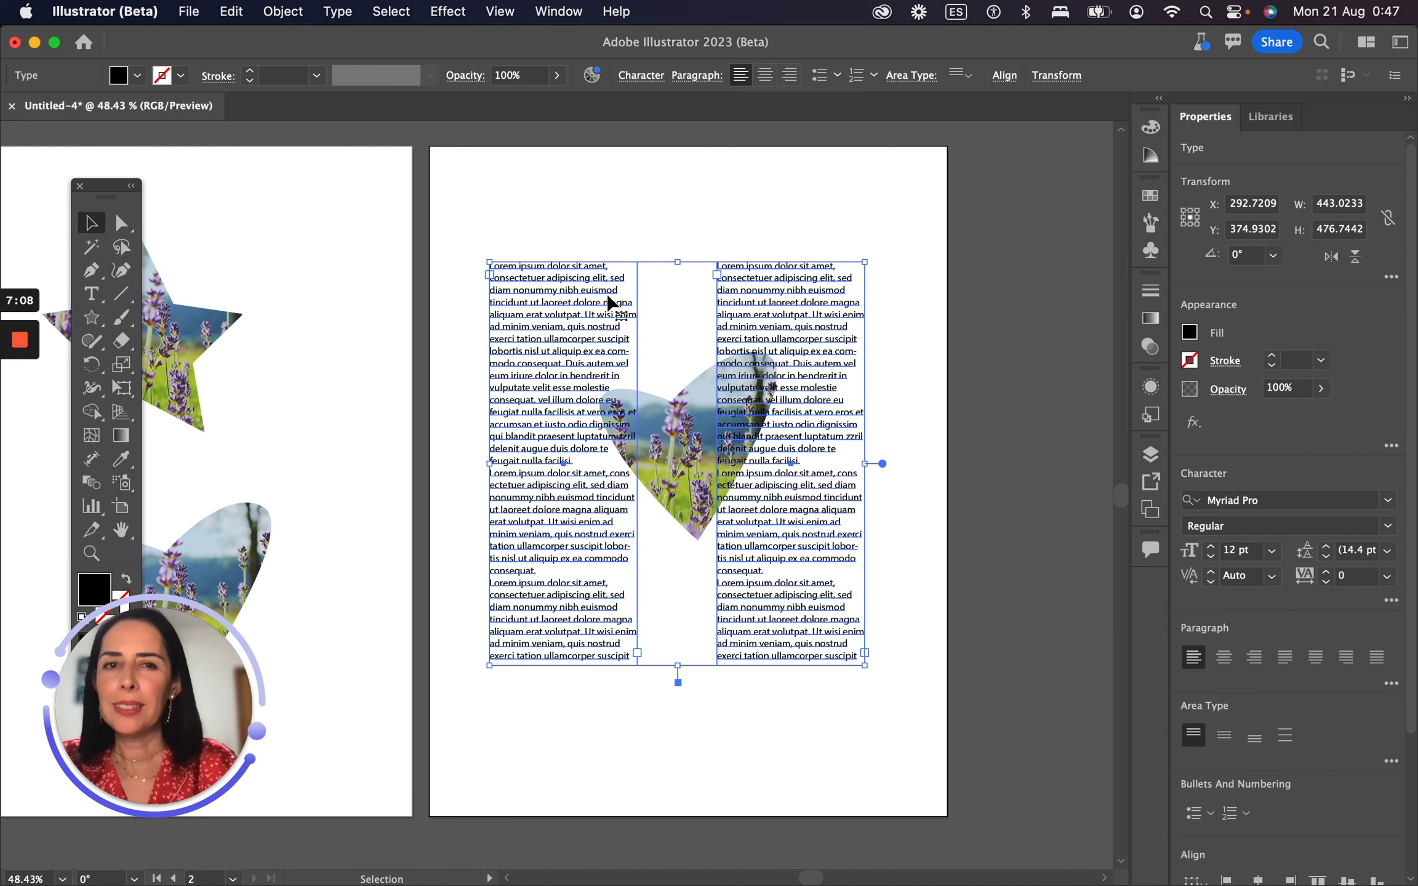
left_click(1005, 75)
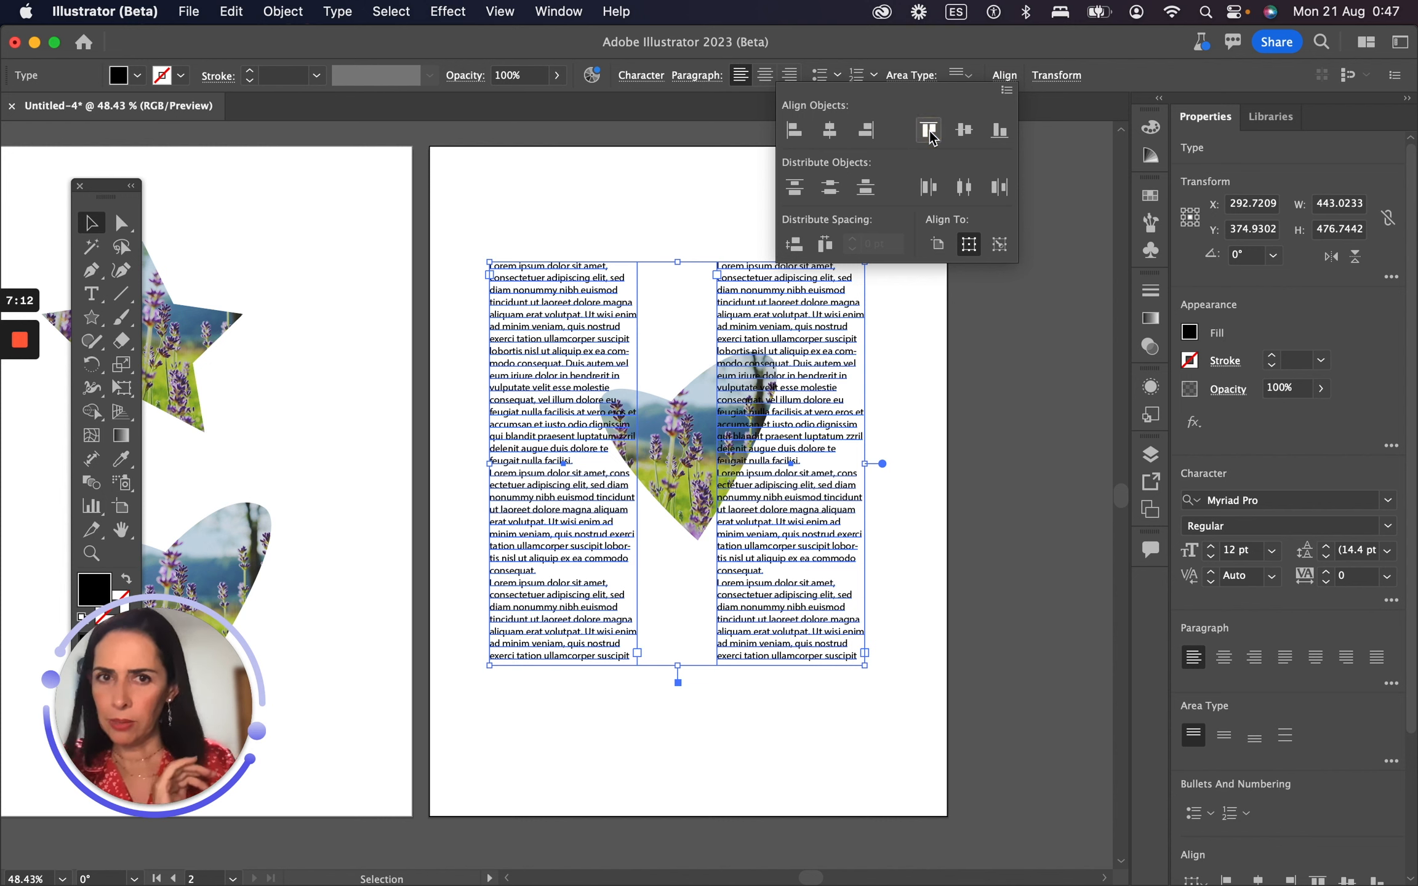
left_click(627, 218)
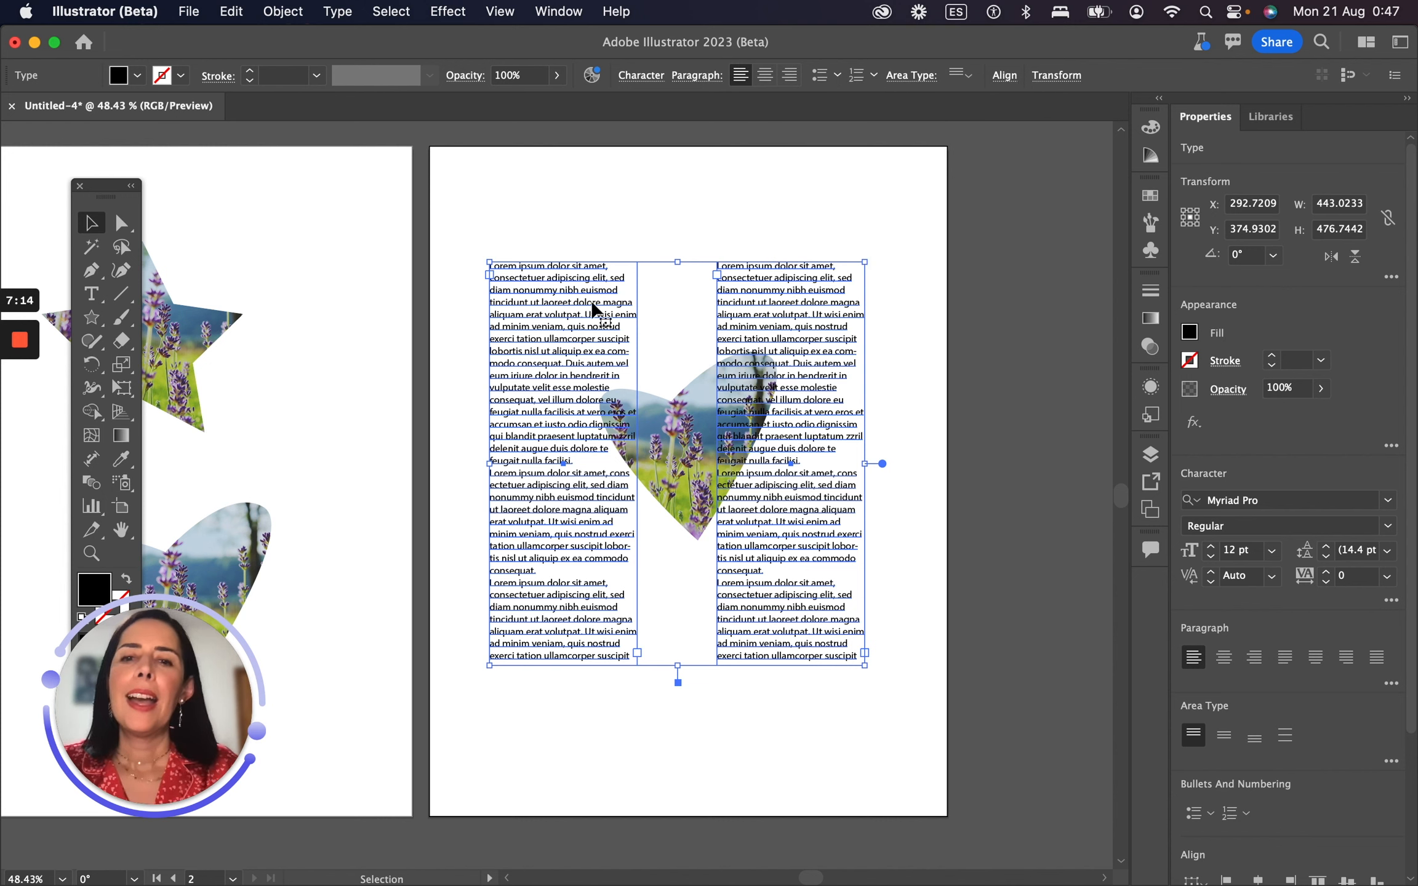
left_click_drag(591, 308, 606, 307)
left_click(707, 210)
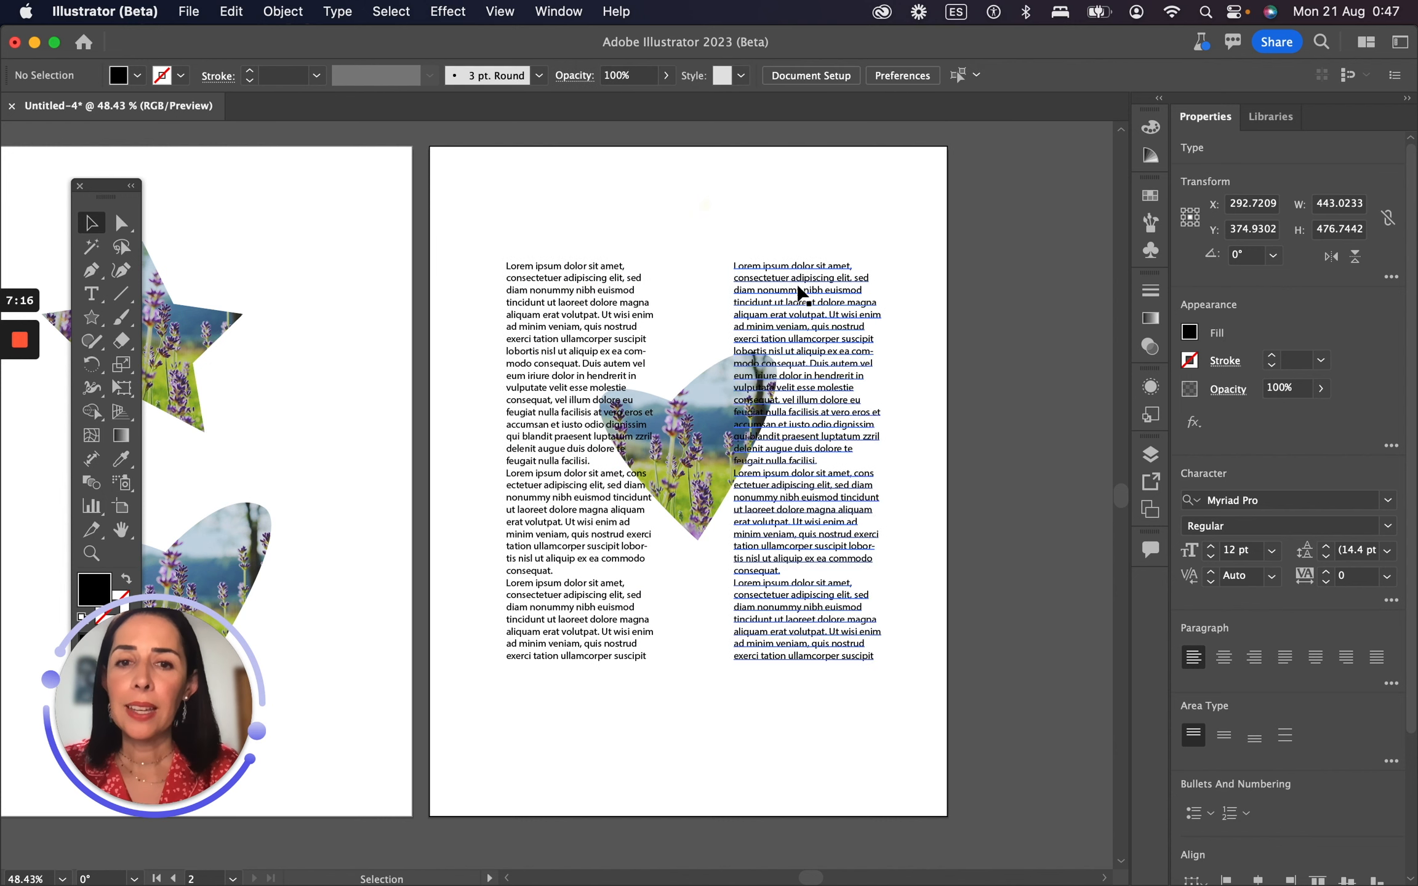
left_click_drag(789, 285, 771, 285)
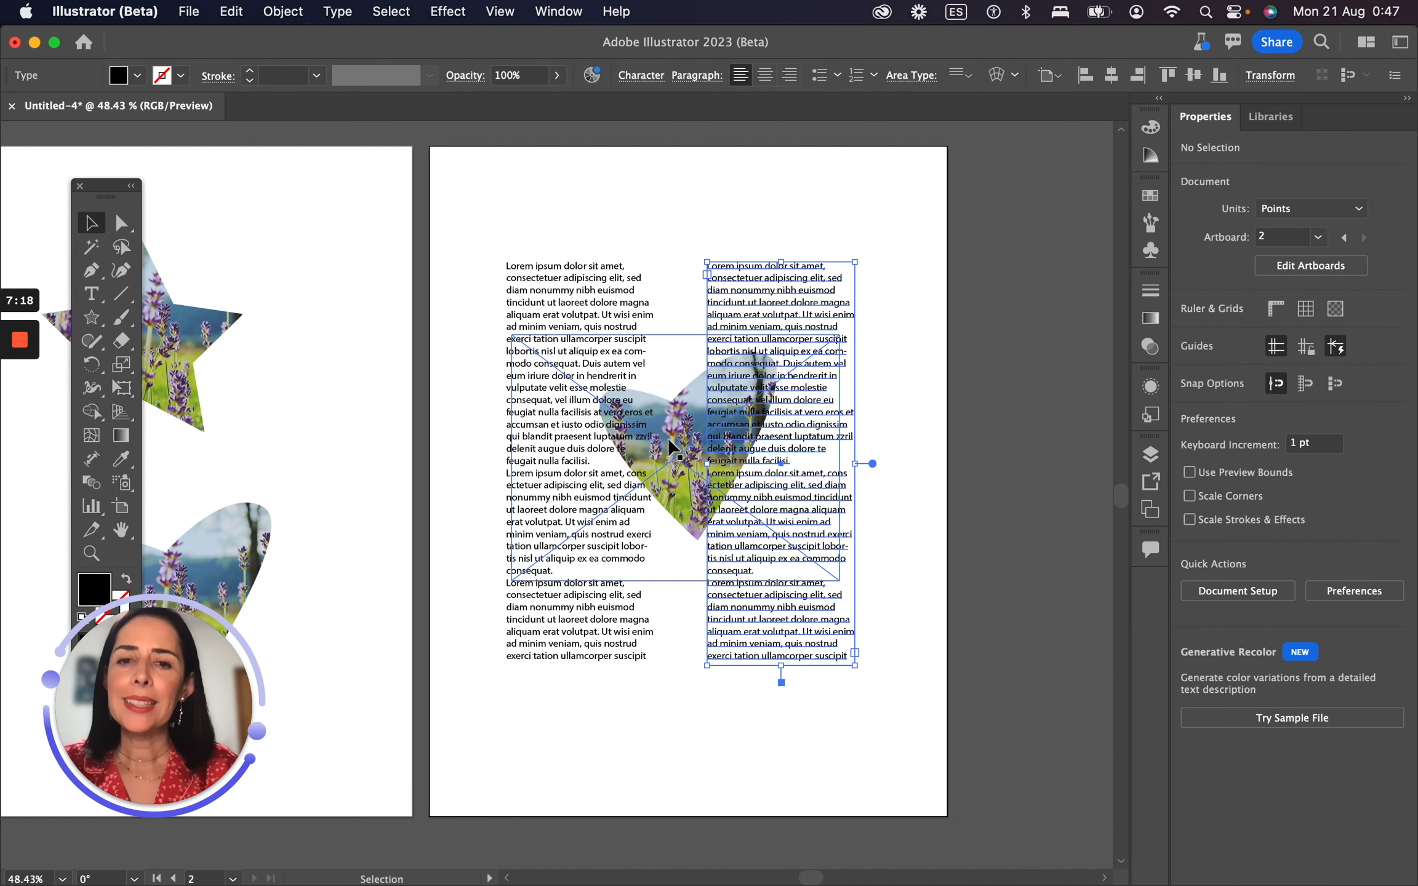
Step: Bring the heart clip group in front of the text columns and apply a text wrap to it
left_click(679, 415)
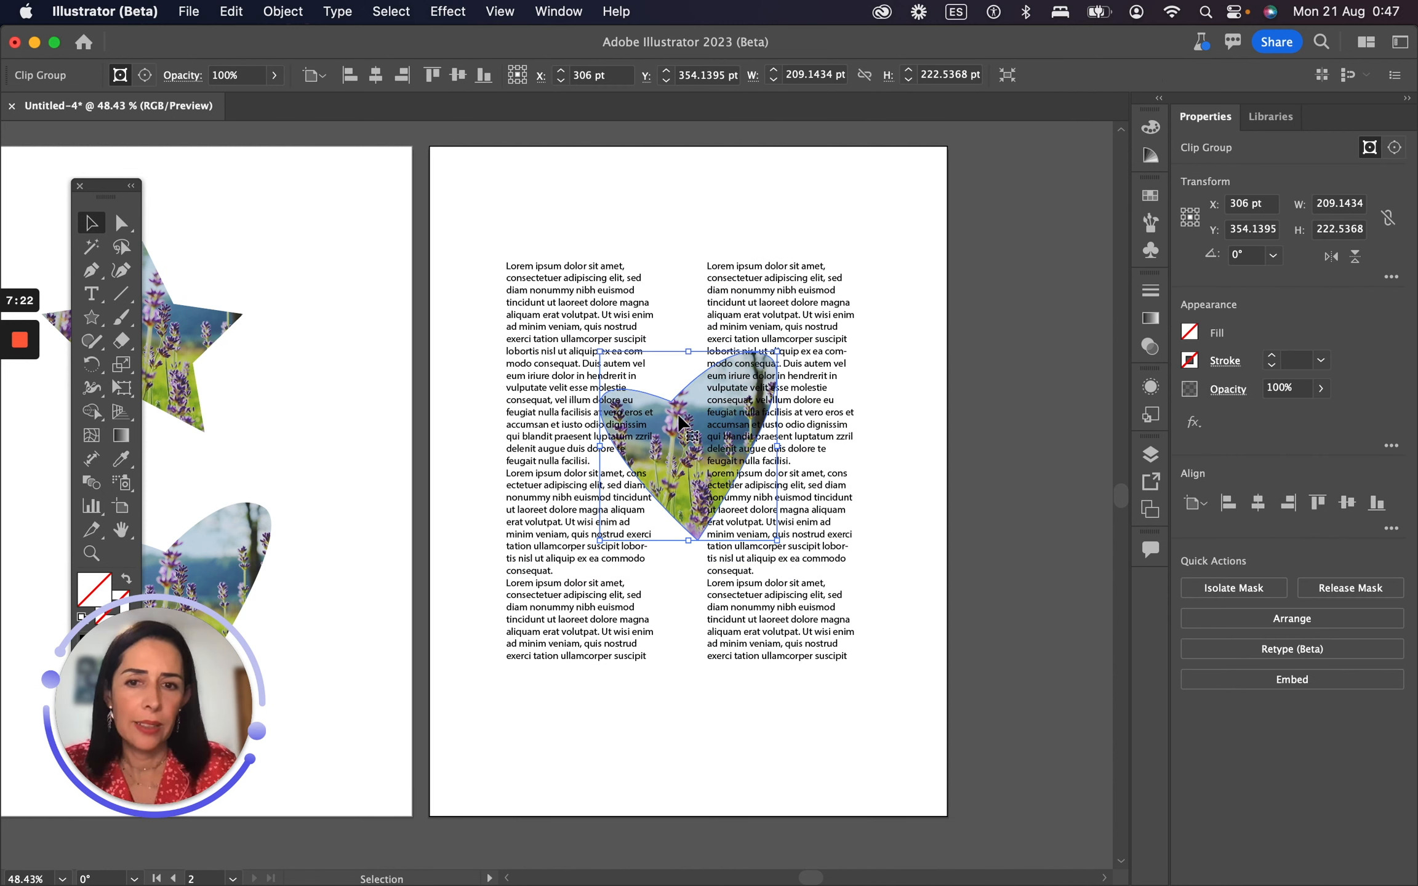
right_click(679, 417)
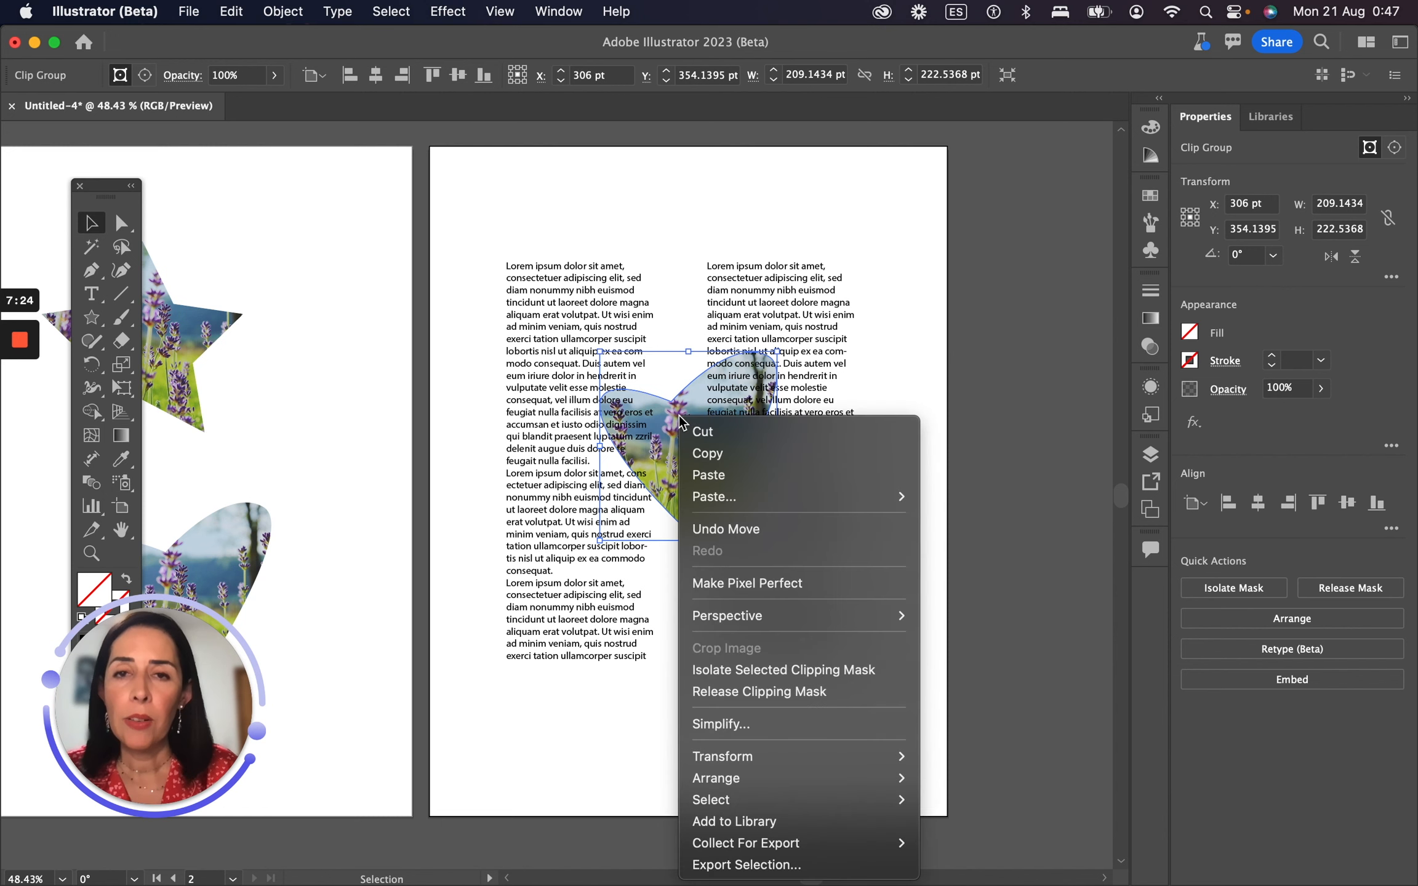
mouse_move(734, 790)
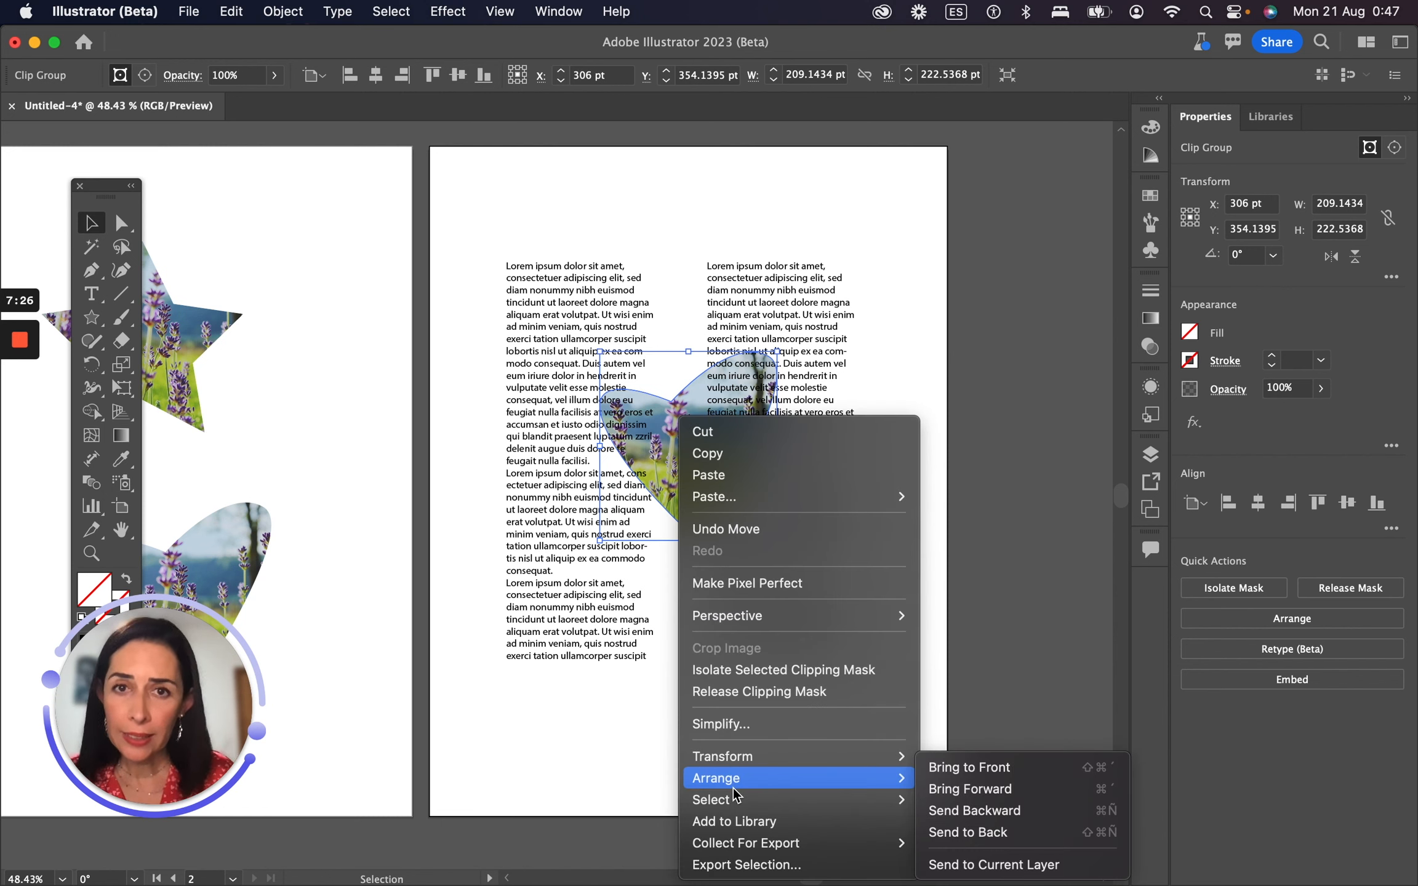
left_click(1044, 769)
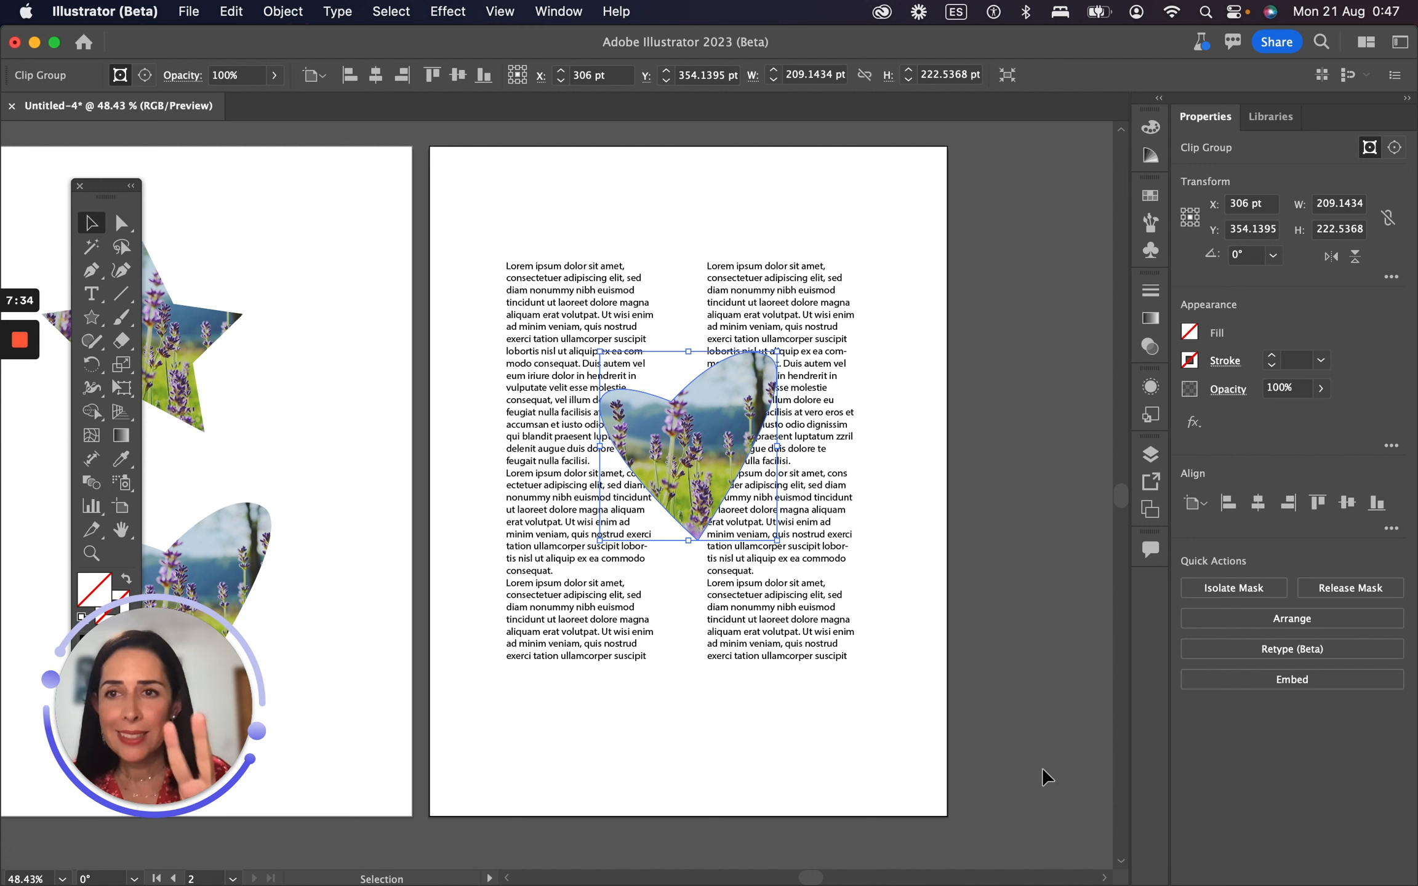
left_click(280, 12)
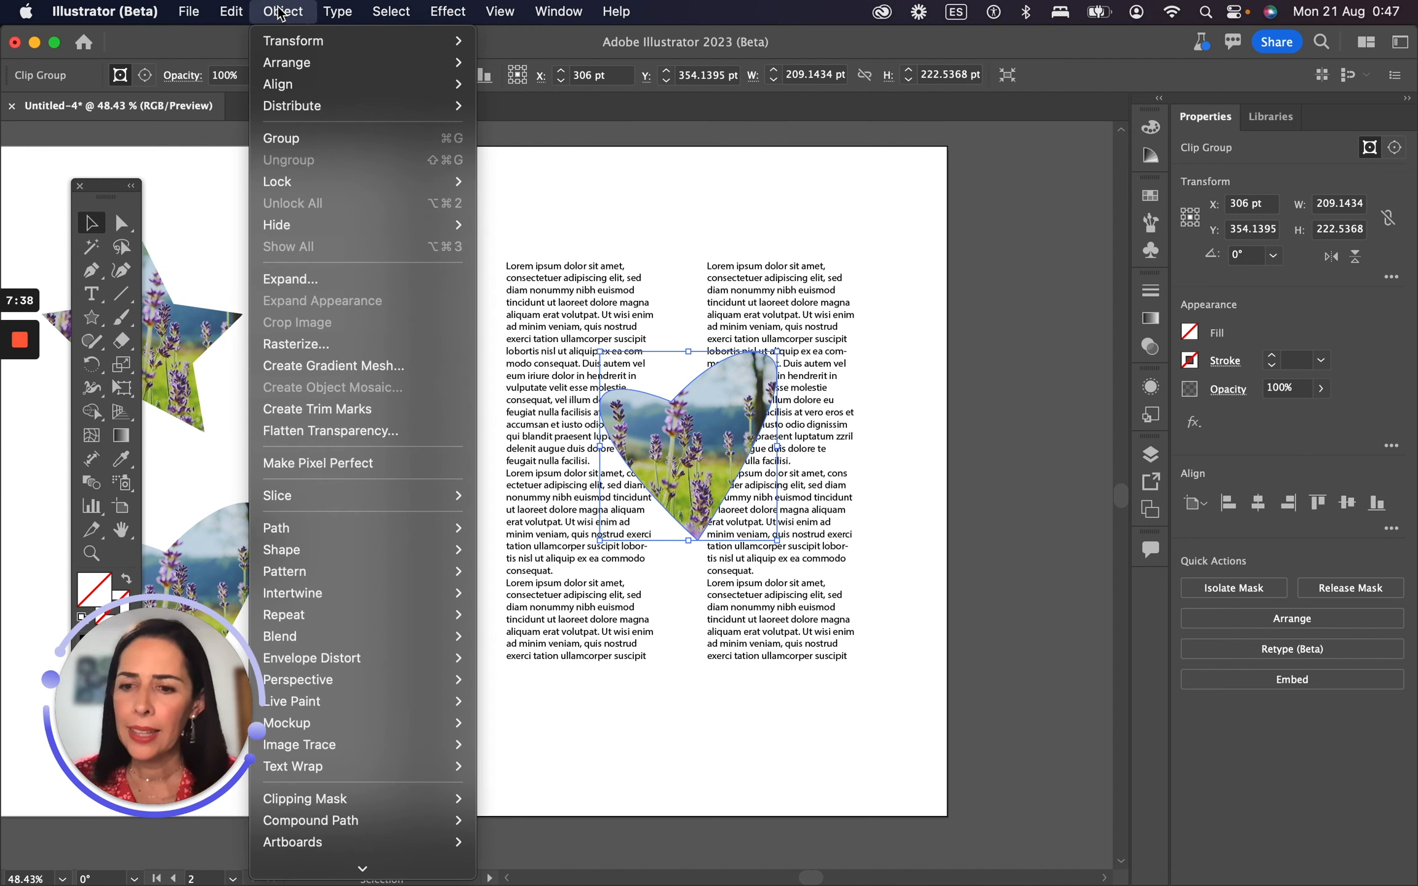
mouse_move(373, 766)
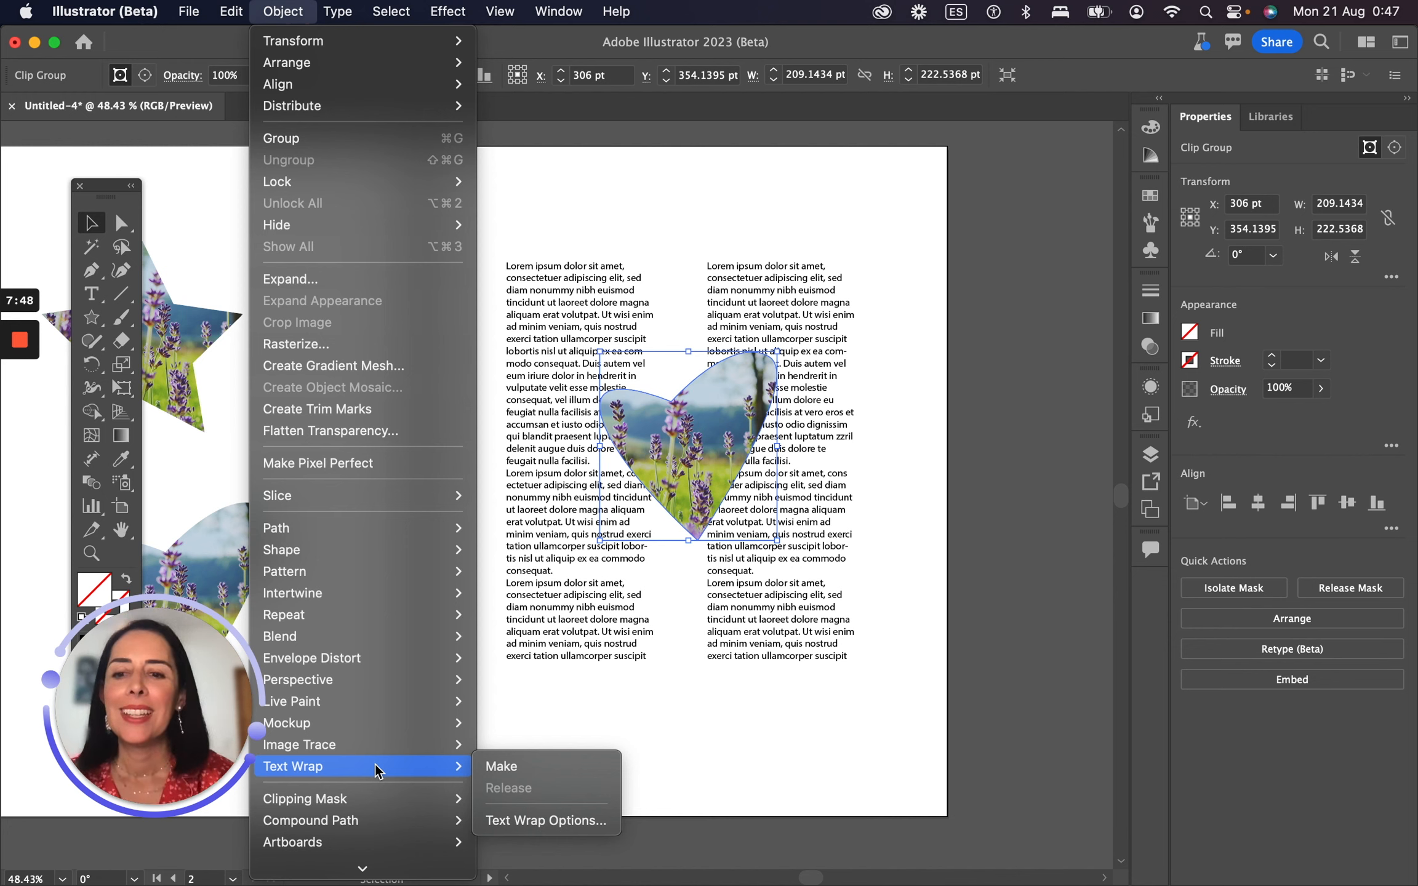
left_click(513, 768)
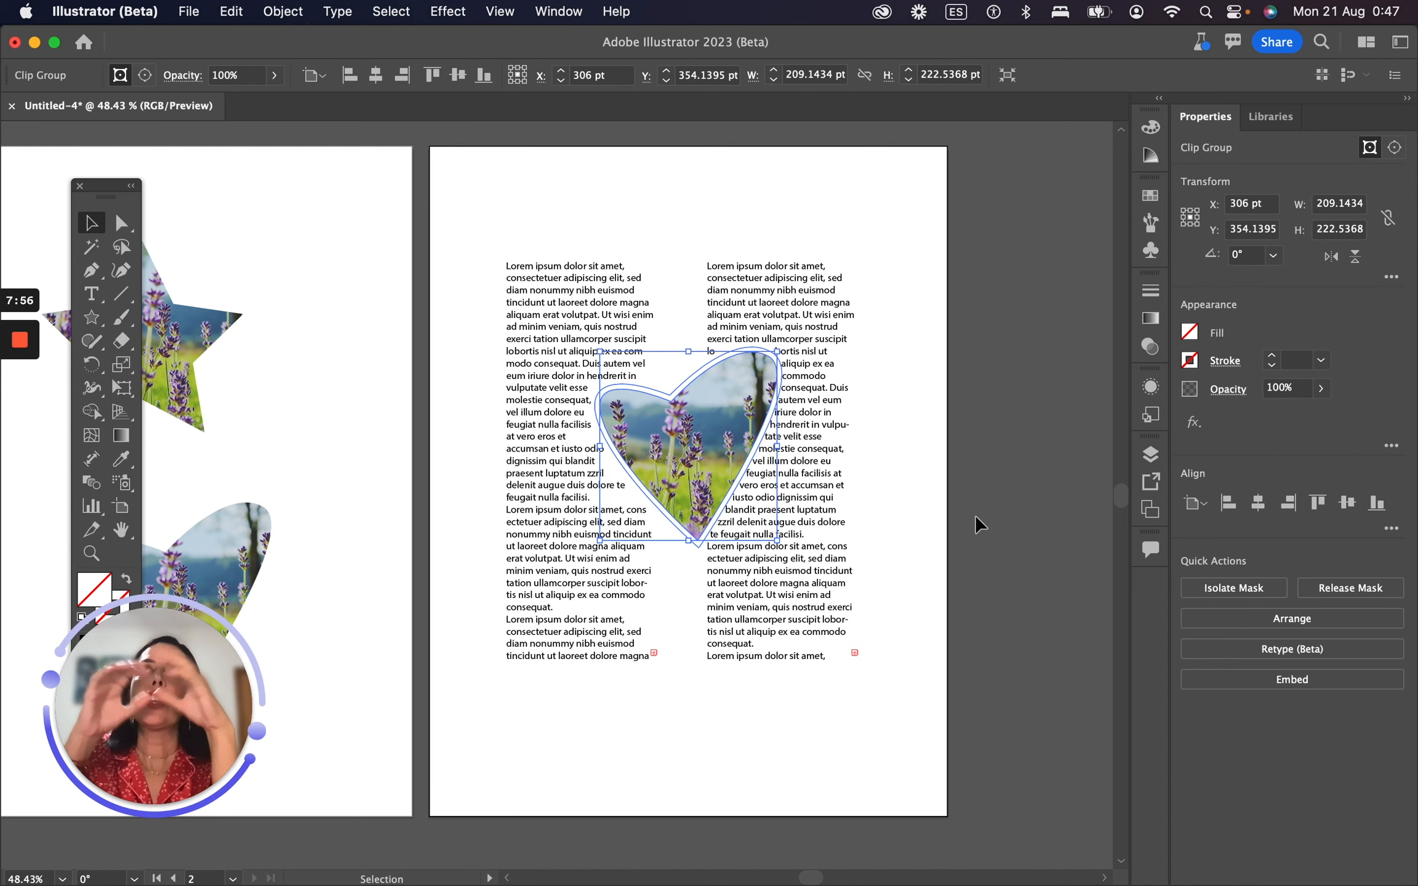
Step: Move the wrapped heart down and slightly left over the text columns, to about X 283 pt and Y 502 pt
left_click(761, 240)
left_click(704, 416)
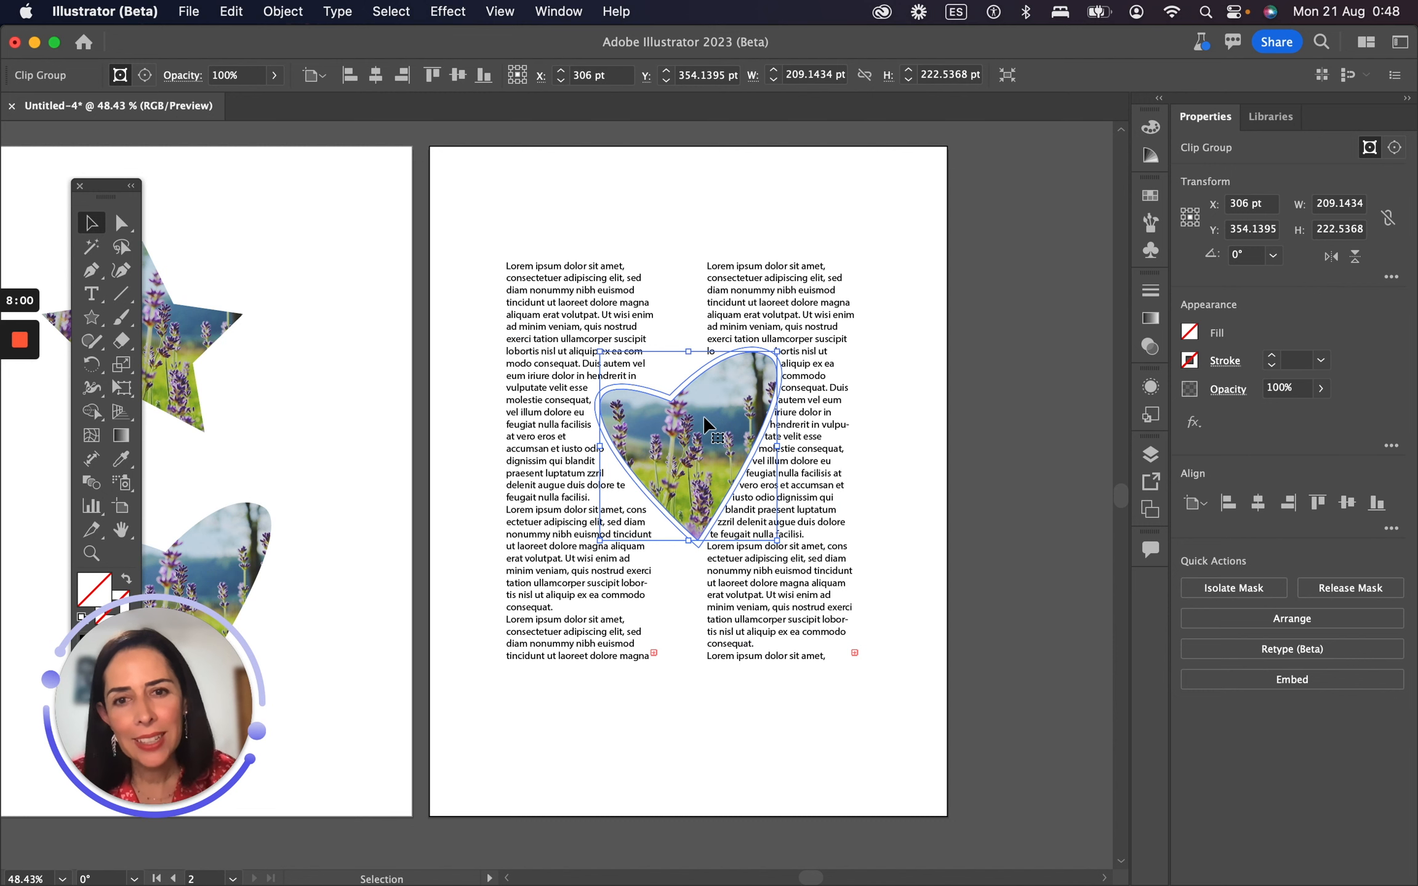
left_click_drag(703, 416, 697, 522)
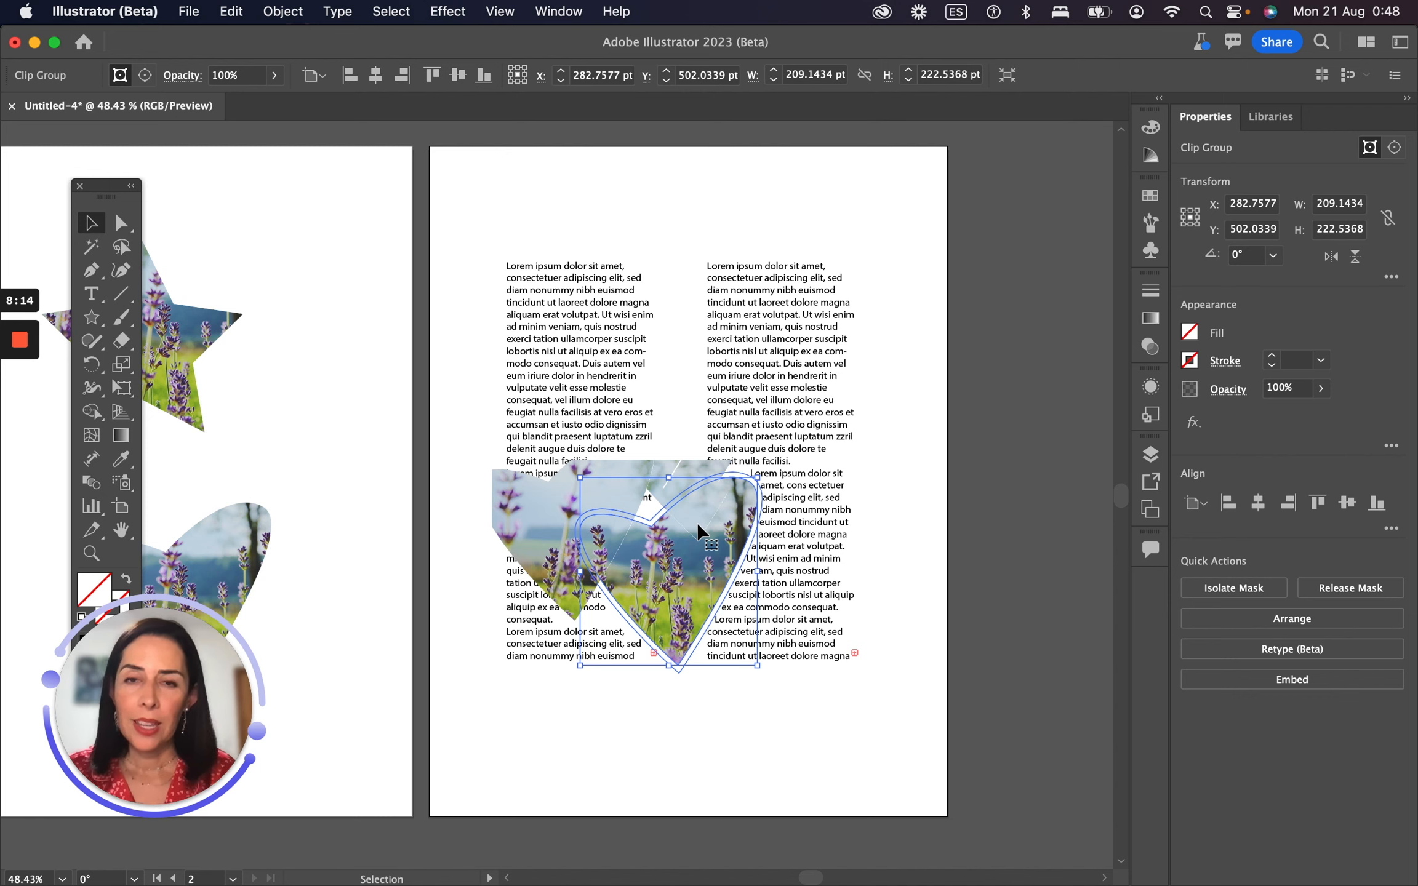
scroll(744, 517, "up", 3)
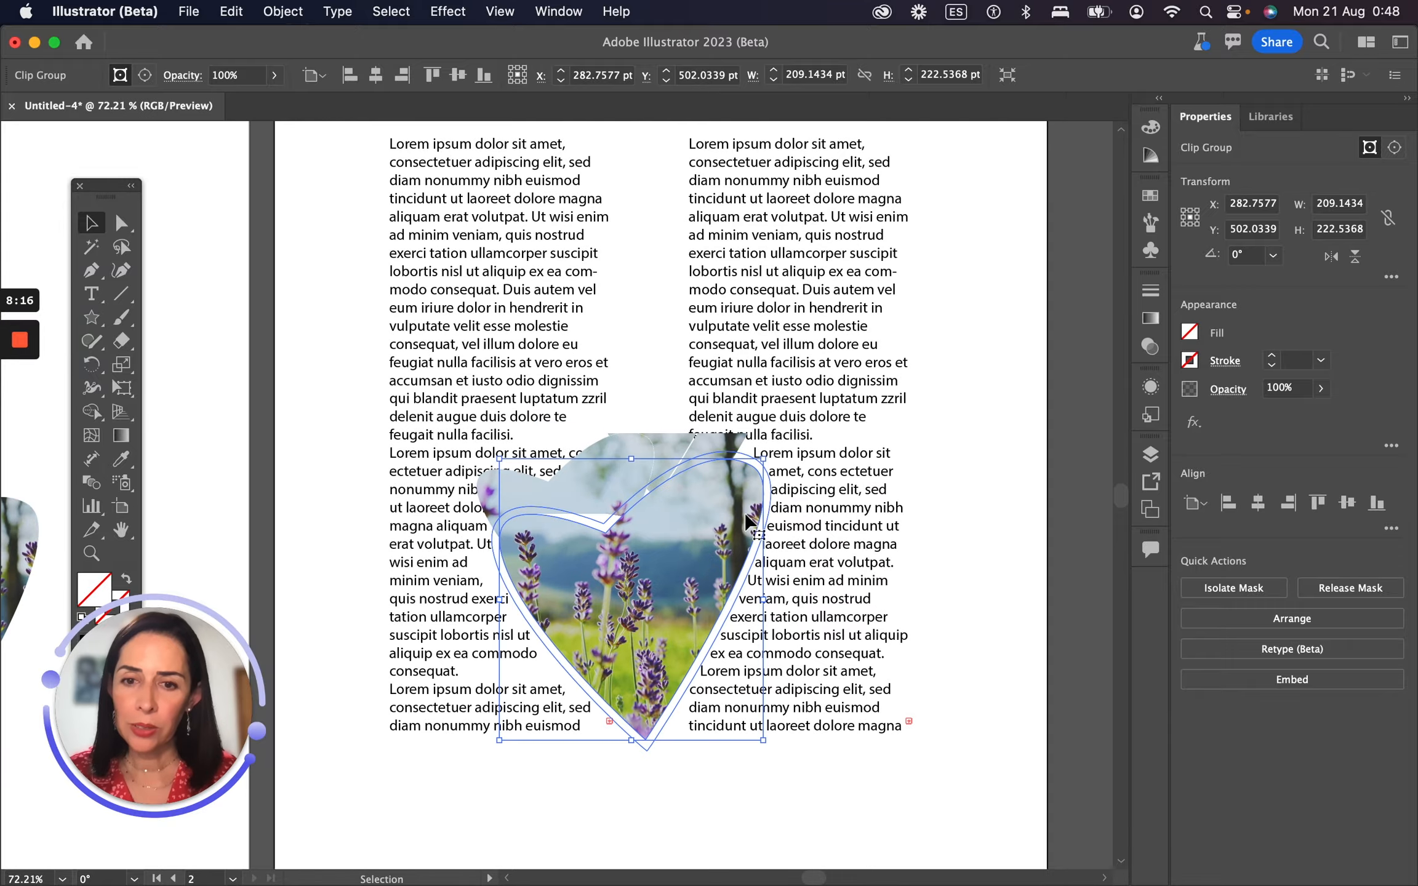
scroll(746, 520, "up", 2)
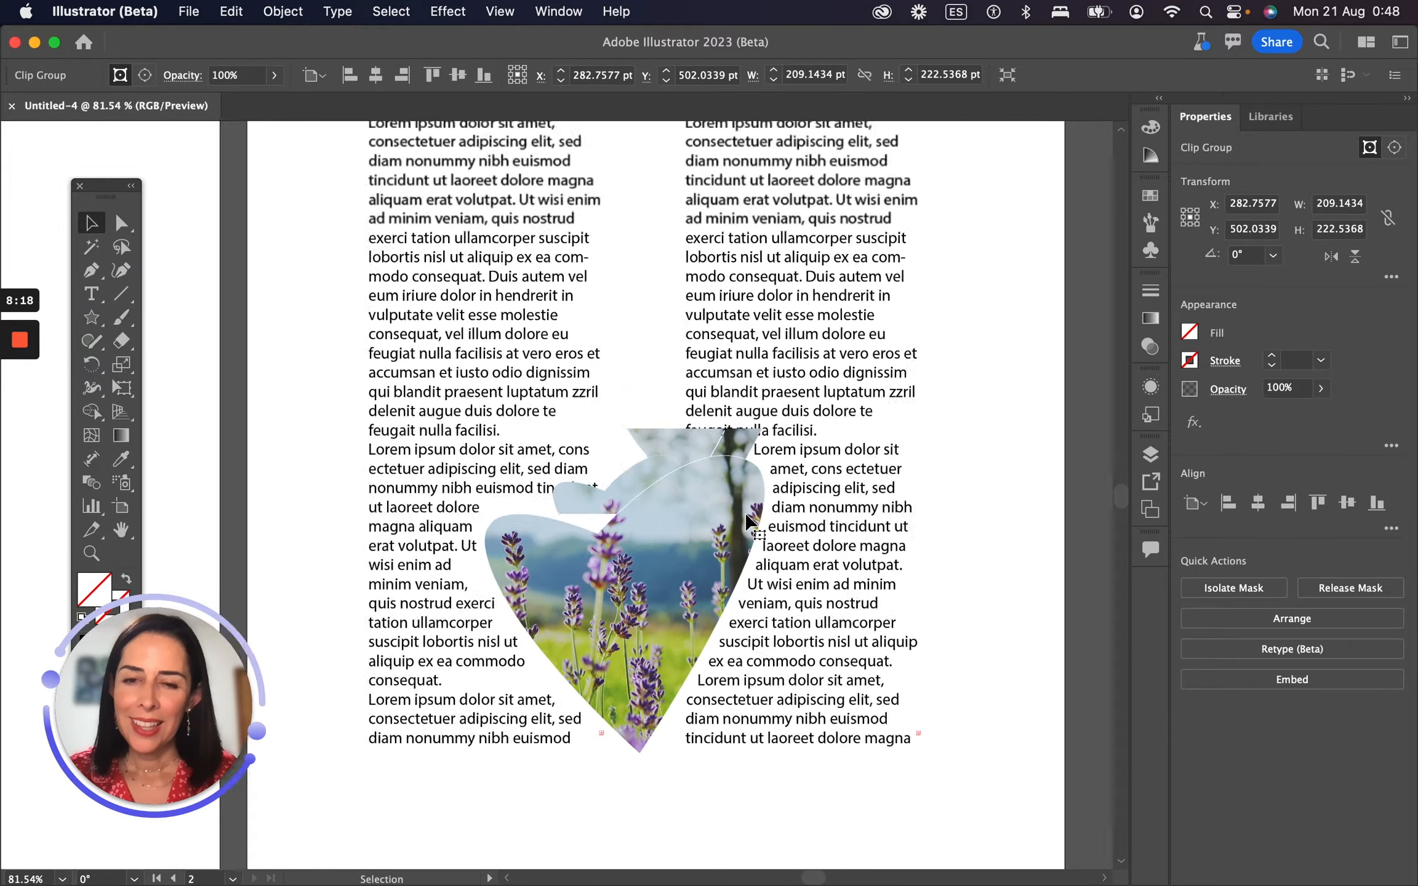
scroll(746, 520, "down", 3)
scroll(746, 520, "up", 2)
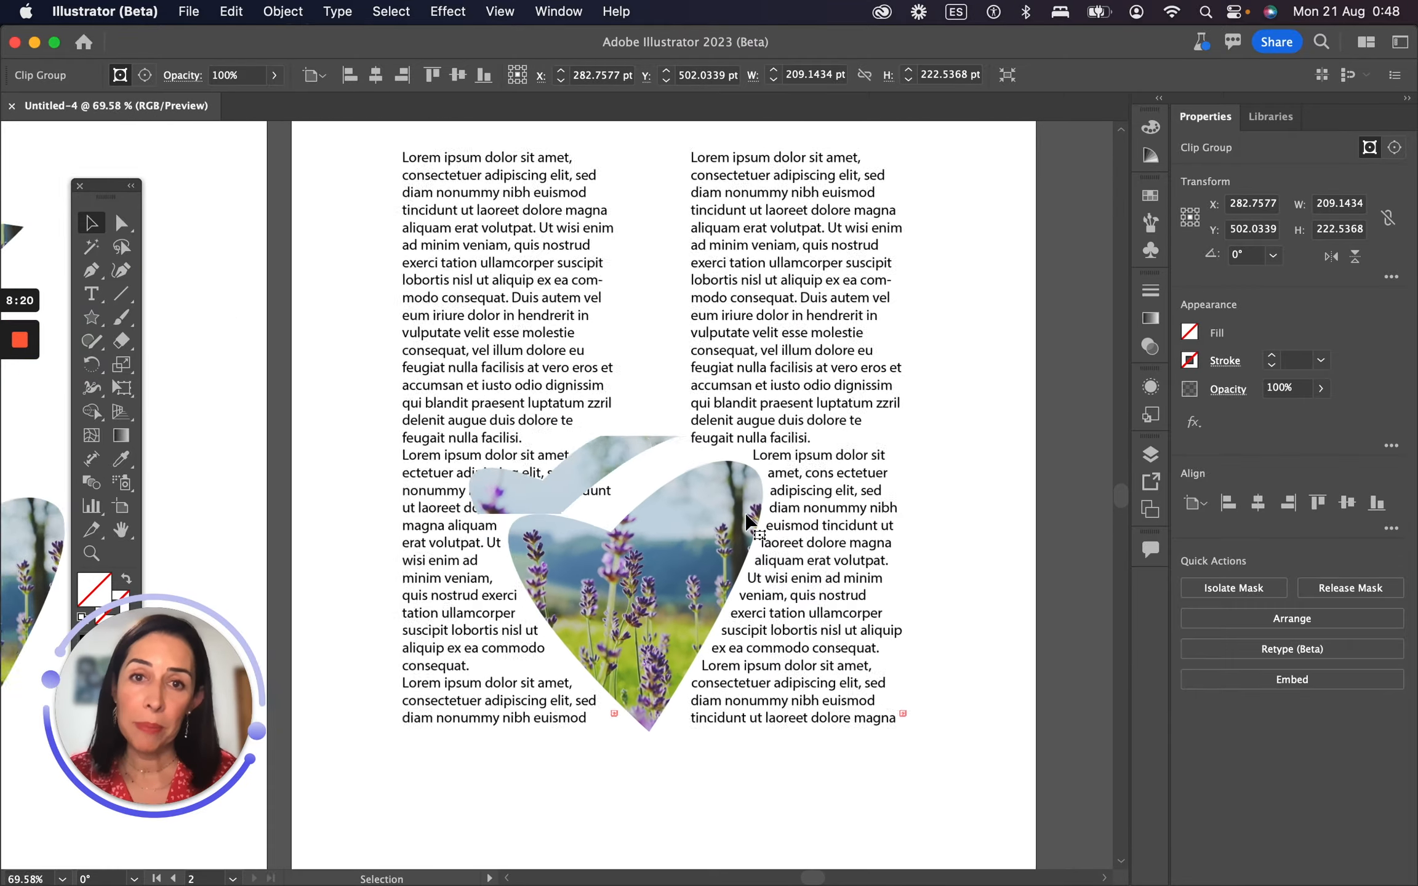
scroll(746, 520, "up", 1)
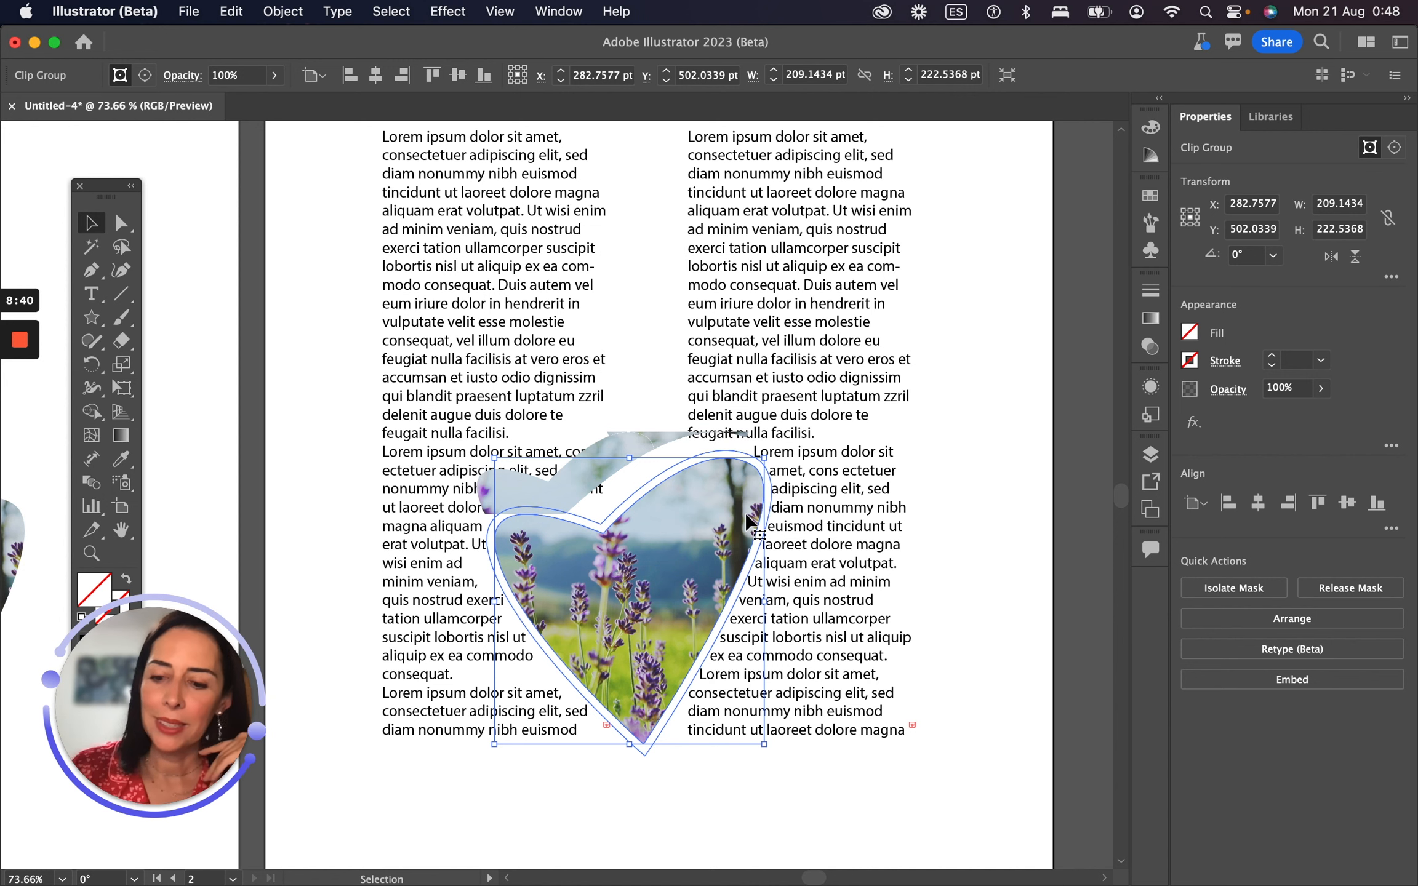
Step: Save the document to the Desktop as an Adobe Illustrator file named clippingMask, keeping the default Illustrator options
key("super+s")
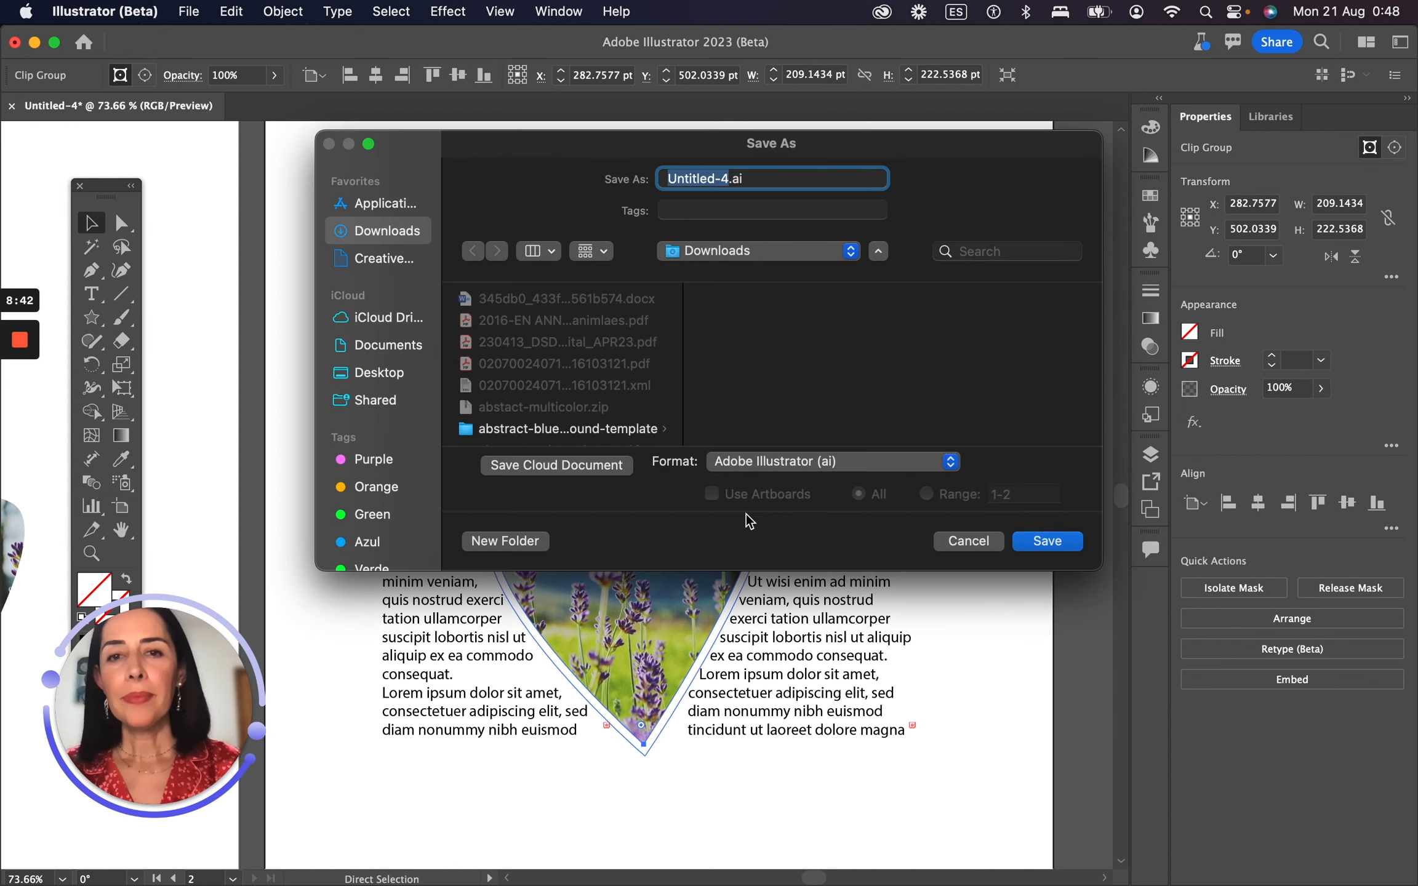
left_click(385, 378)
type("clippingMask")
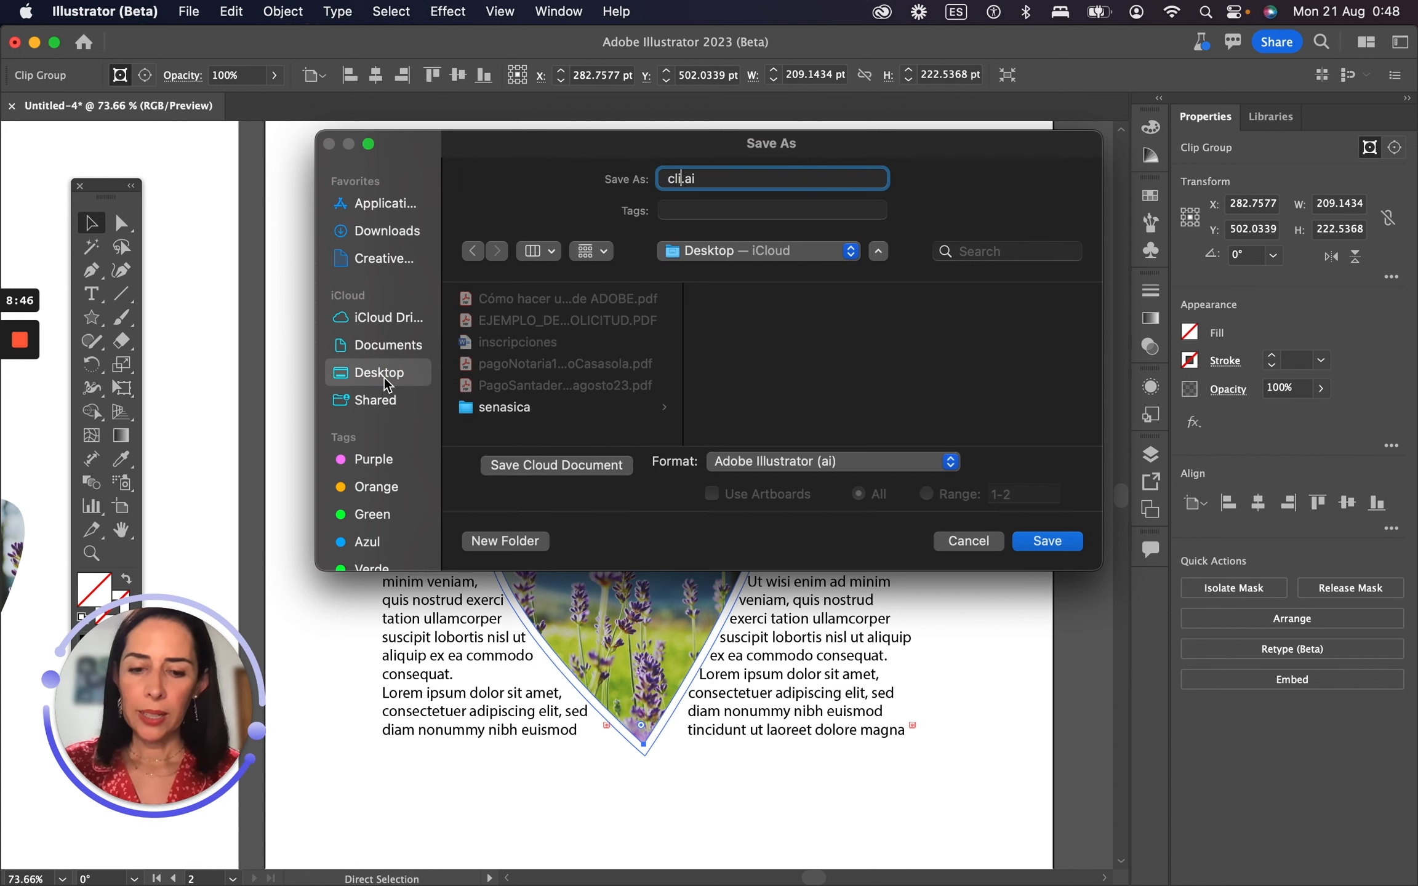
key("Return")
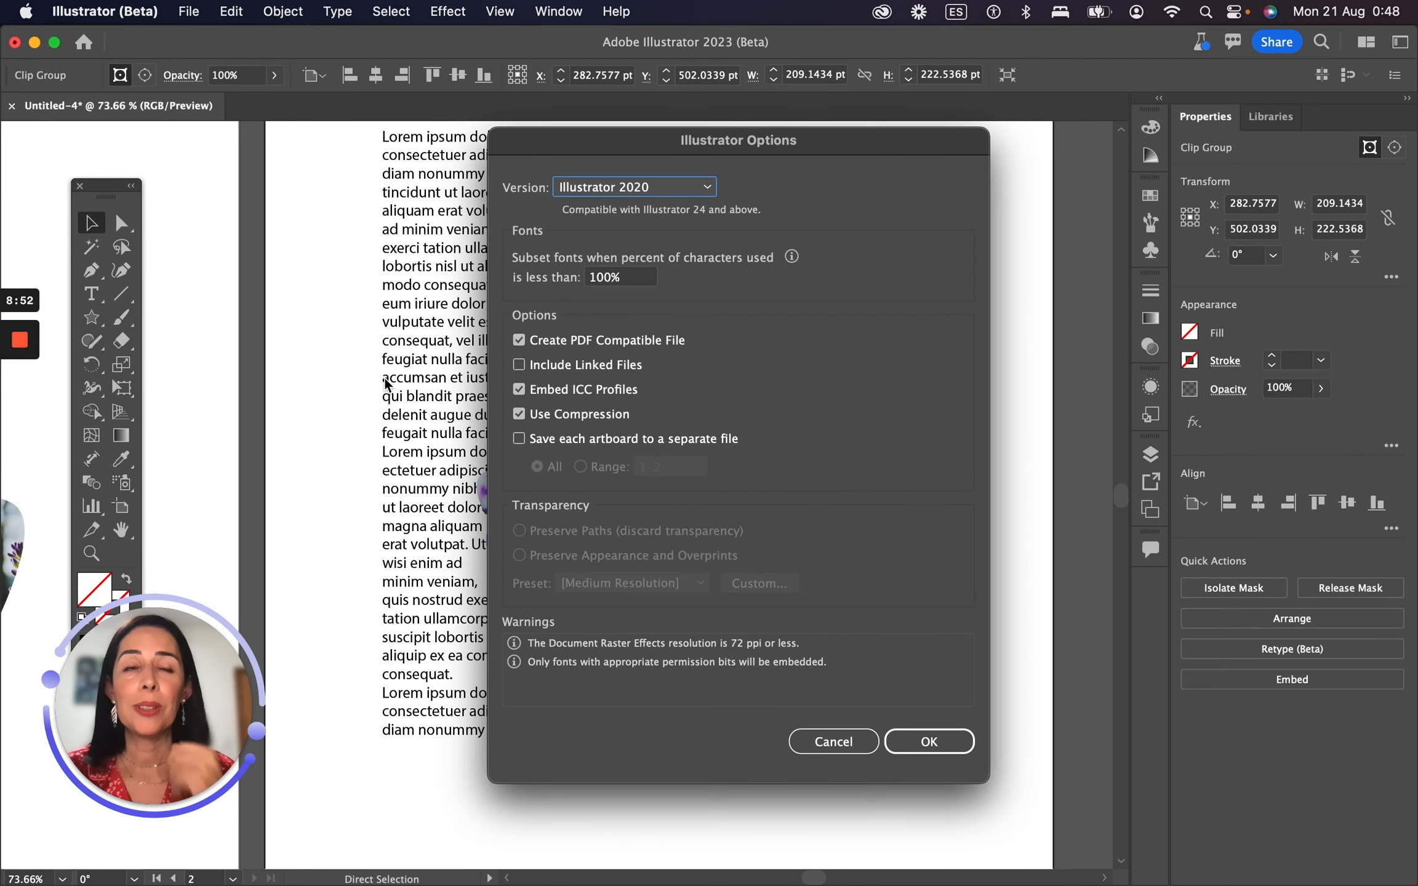
key("Return")
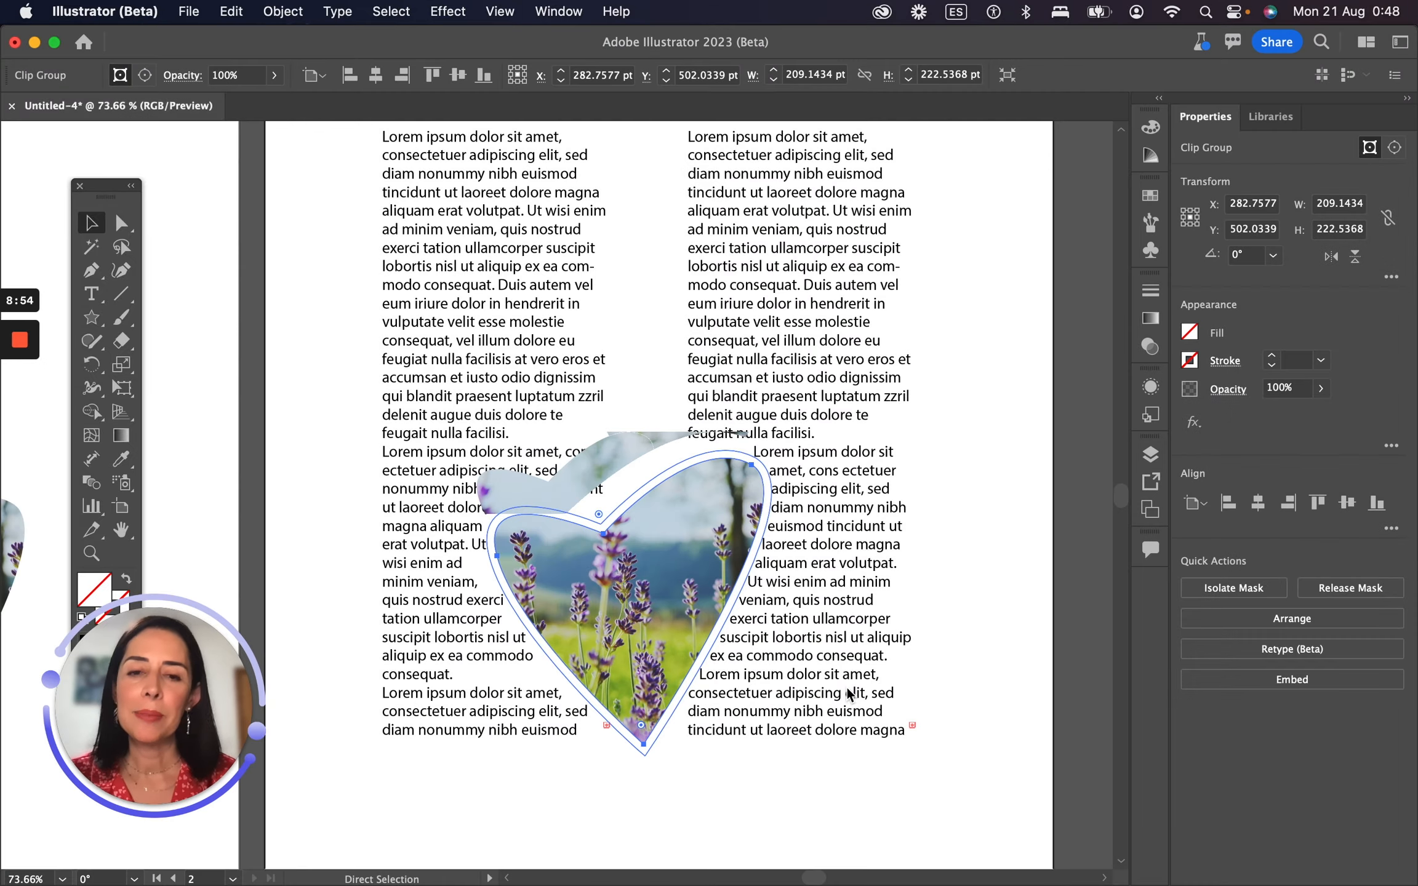
Step: Set the text wrap offset of the heart clip group on artboard 2 to 15 pt, with the preview on
scroll(810, 492, "down", 6)
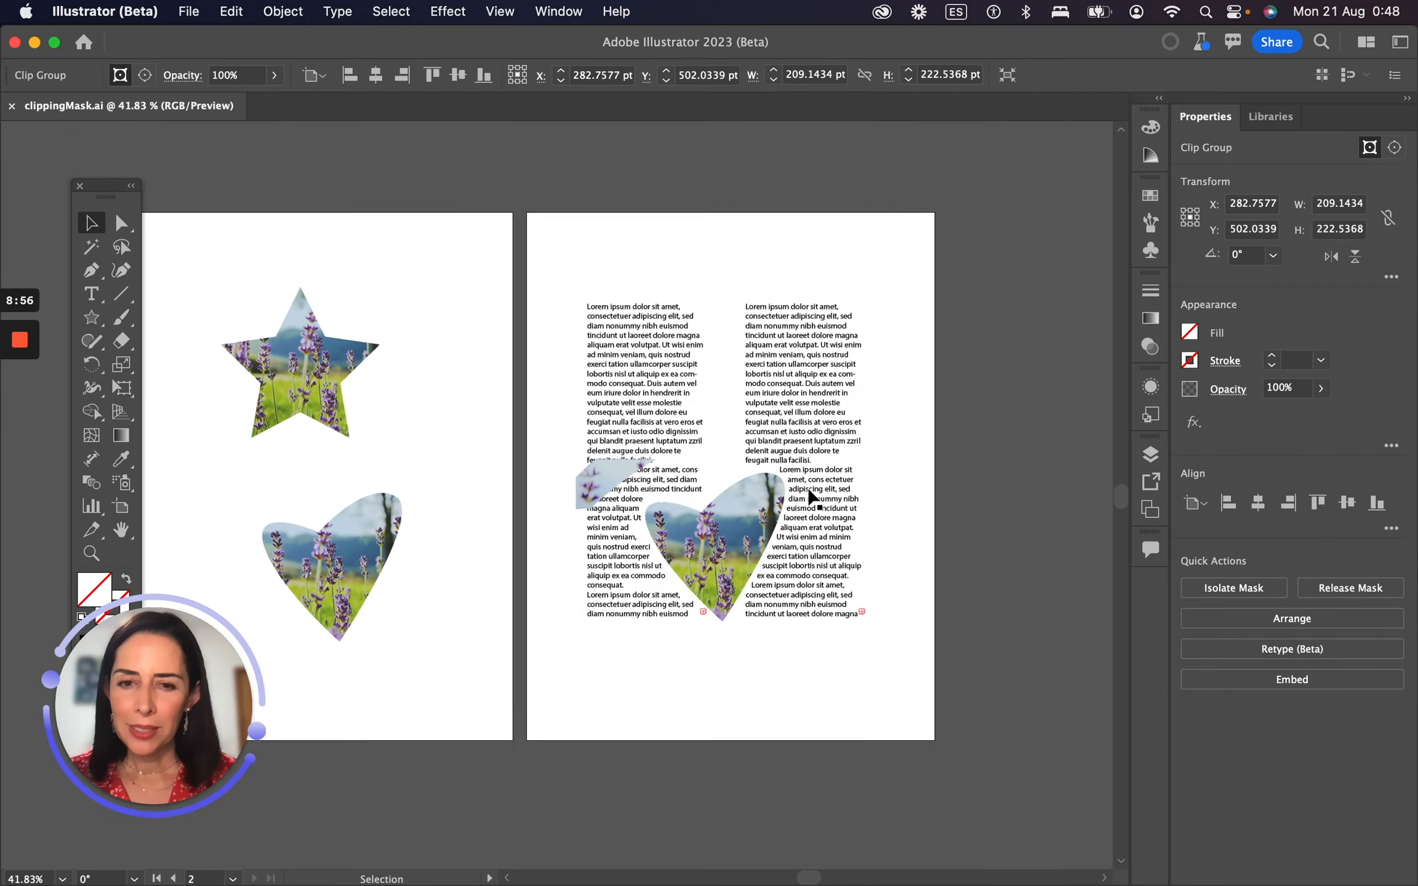
scroll(810, 493, "up", 5)
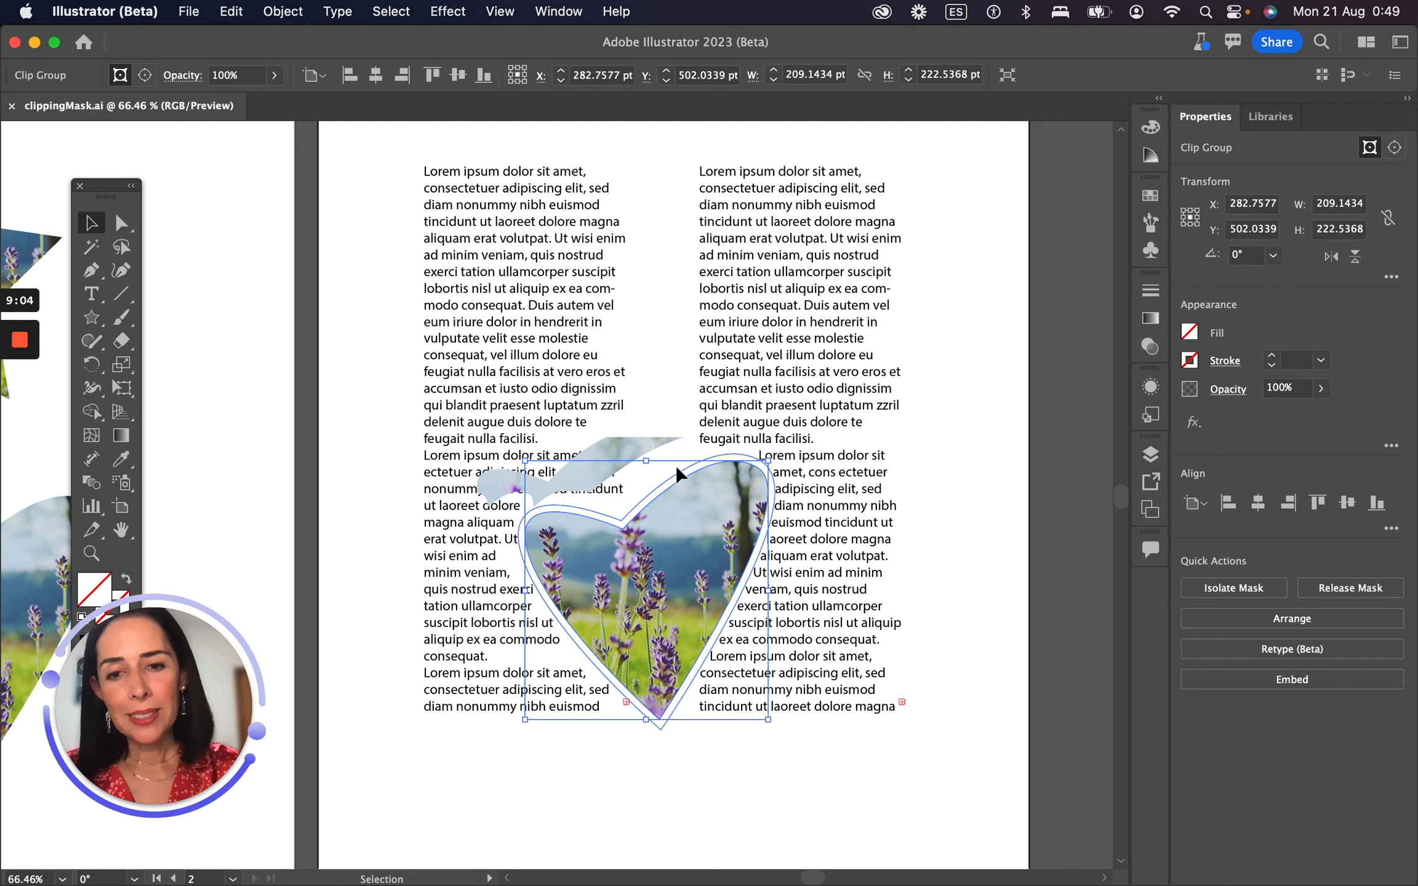
left_click(977, 742)
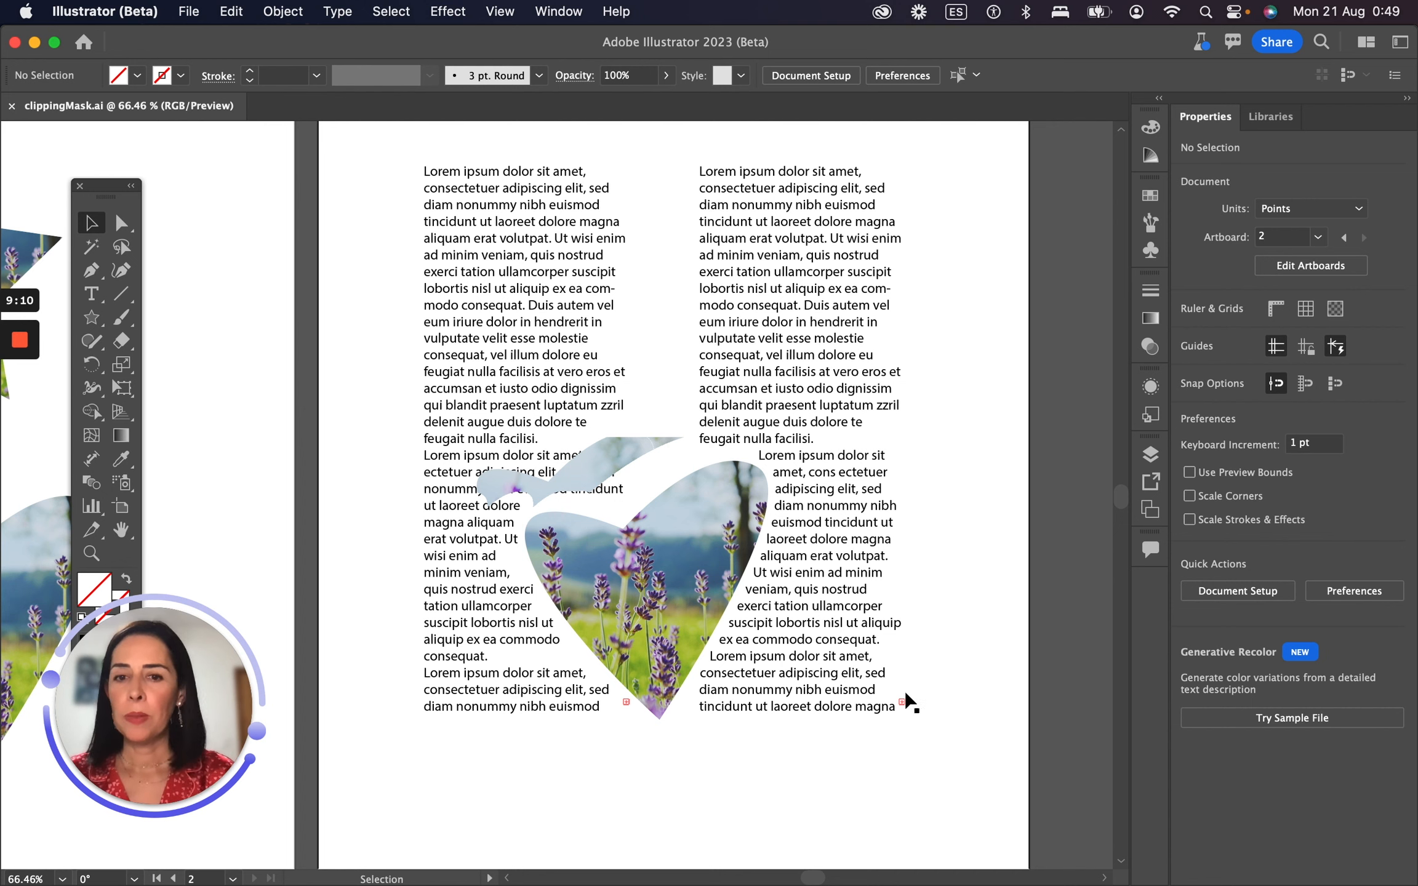
left_click(673, 590)
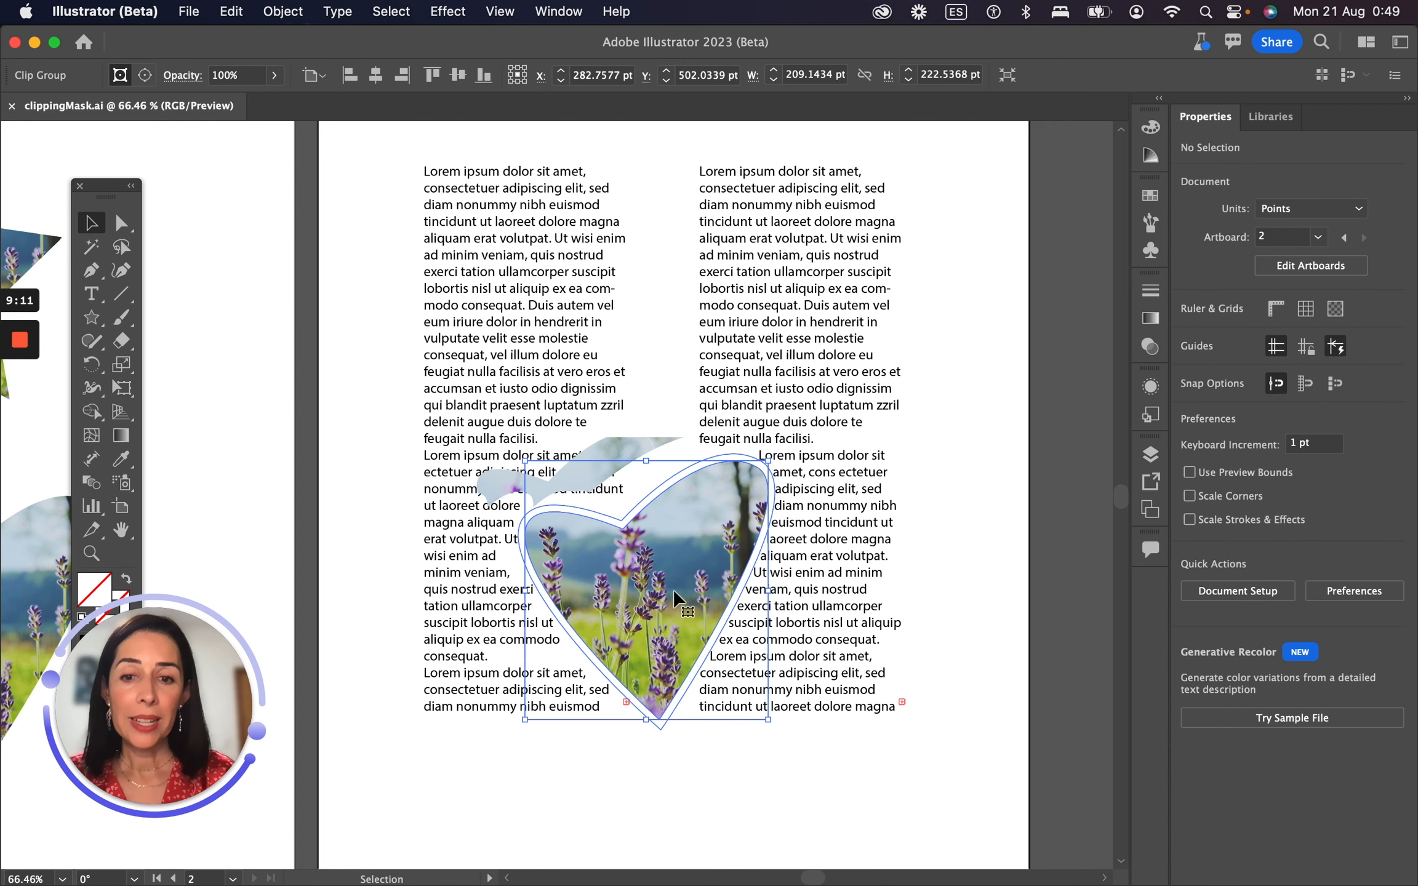
left_click(283, 11)
mouse_move(346, 823)
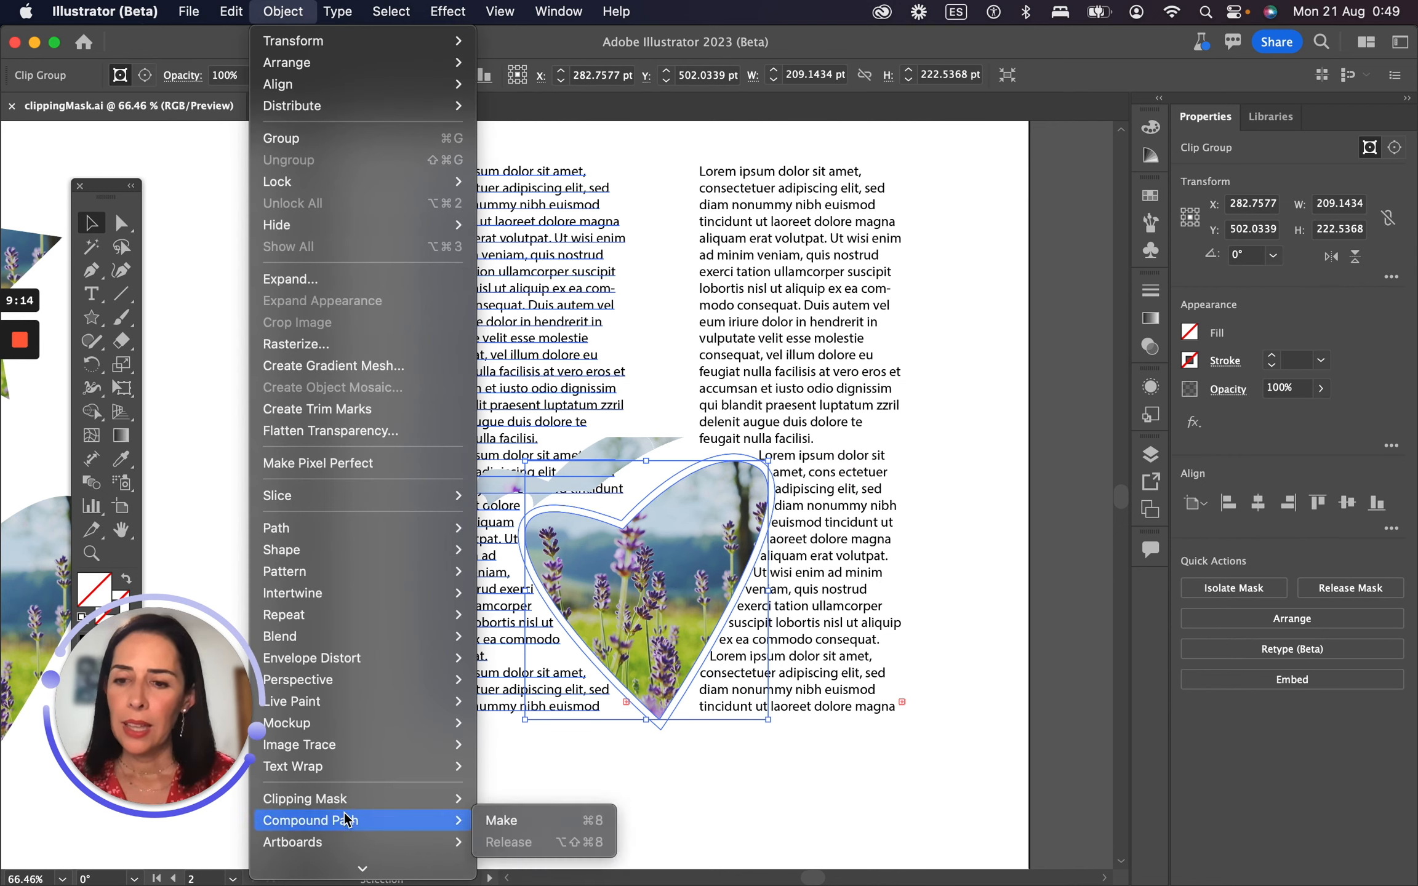
mouse_move(368, 767)
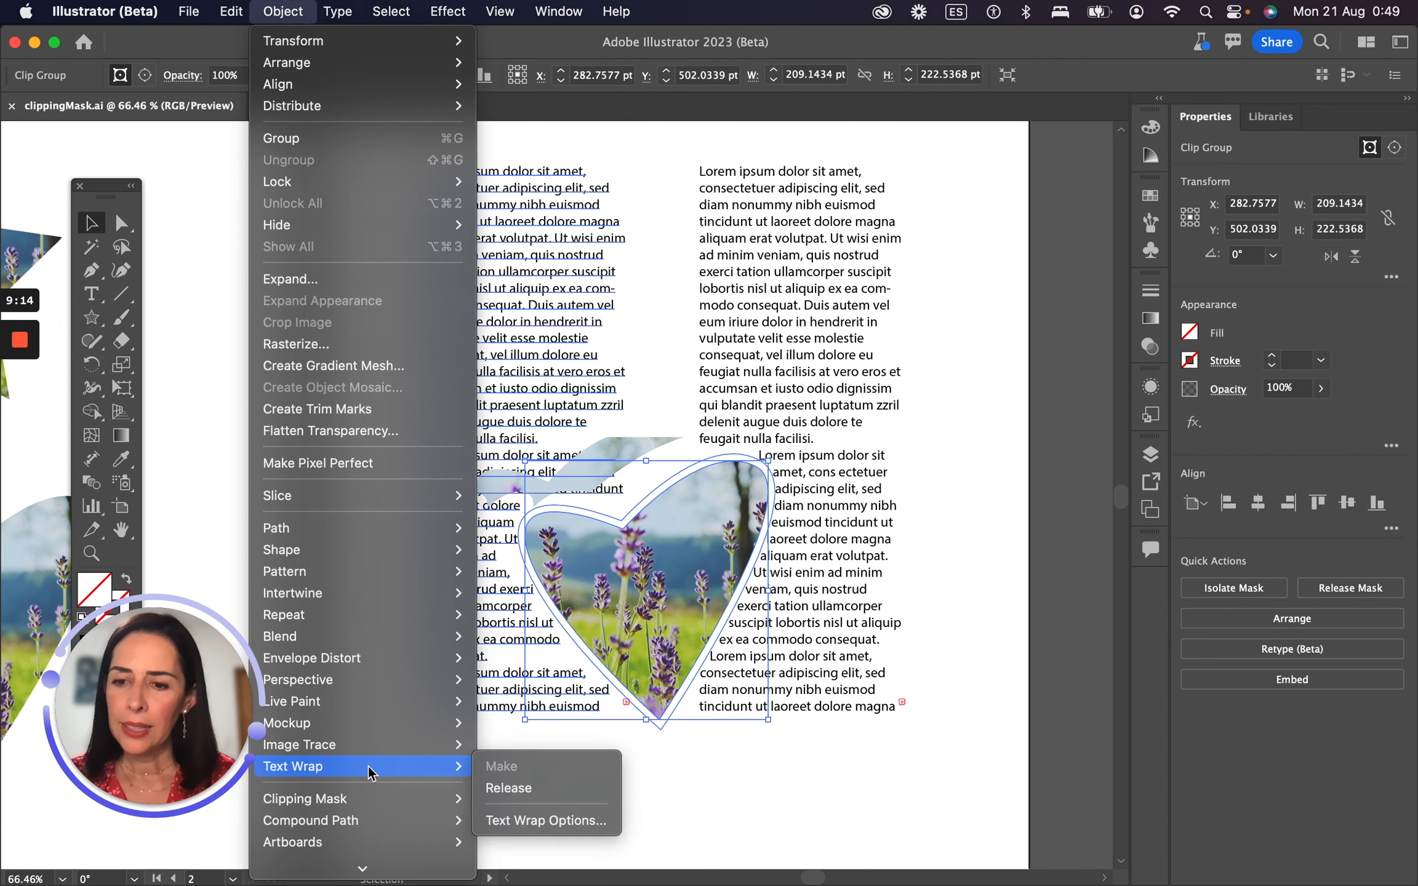
left_click(546, 821)
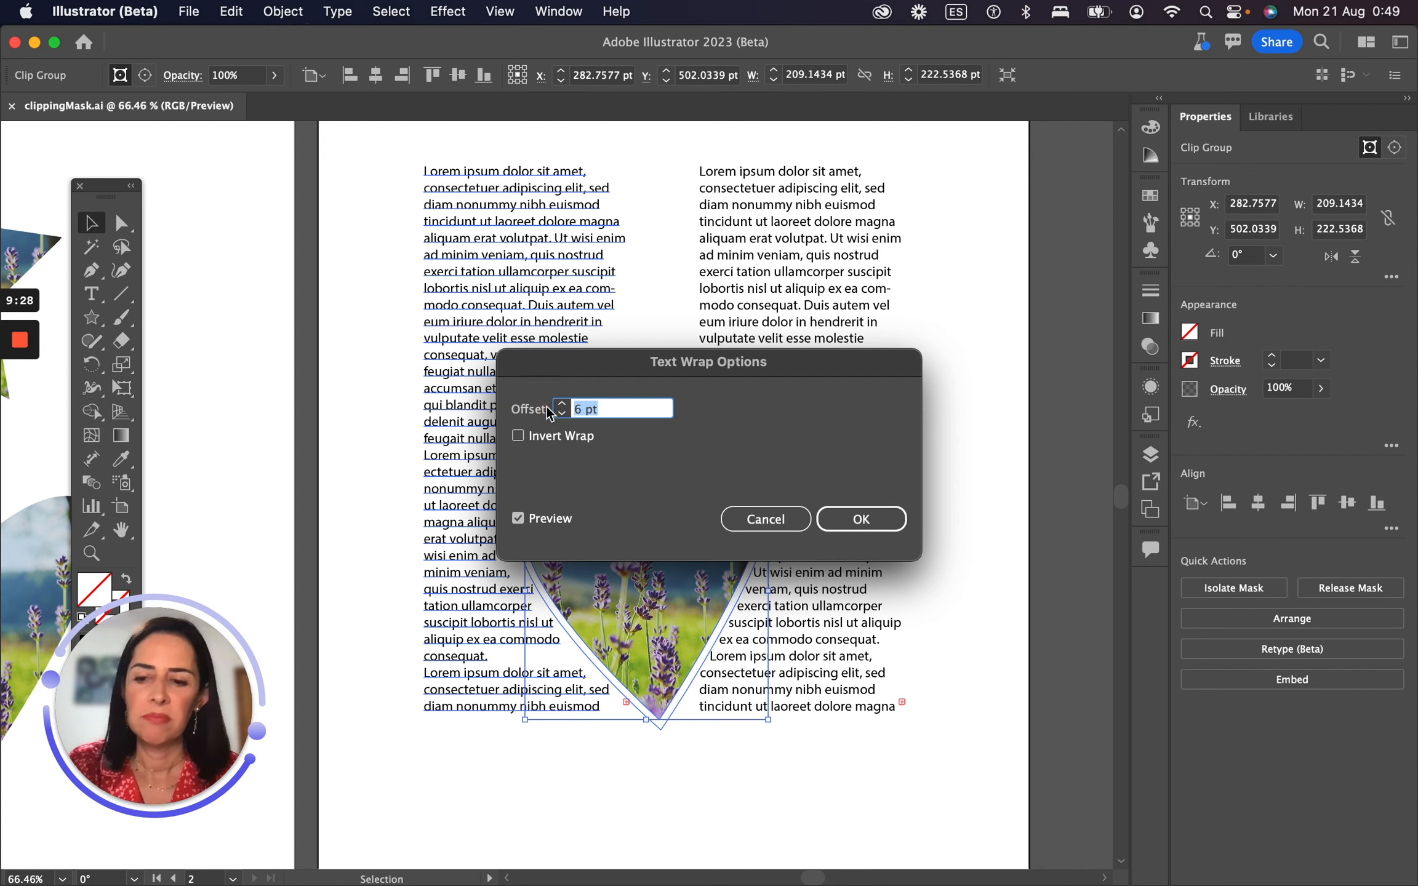
type("15")
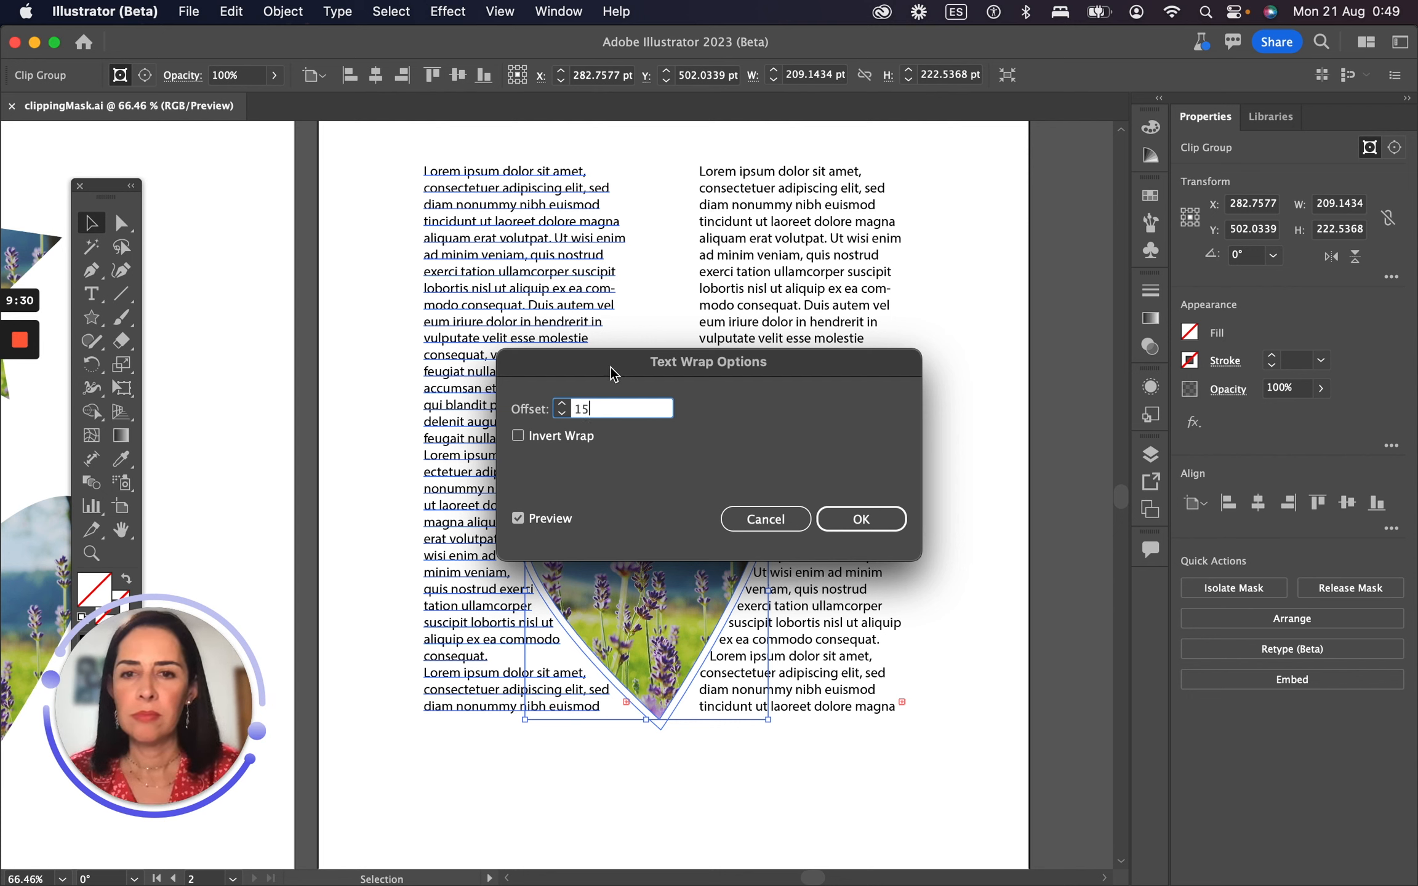
left_click_drag(612, 372, 932, 301)
left_click(862, 448)
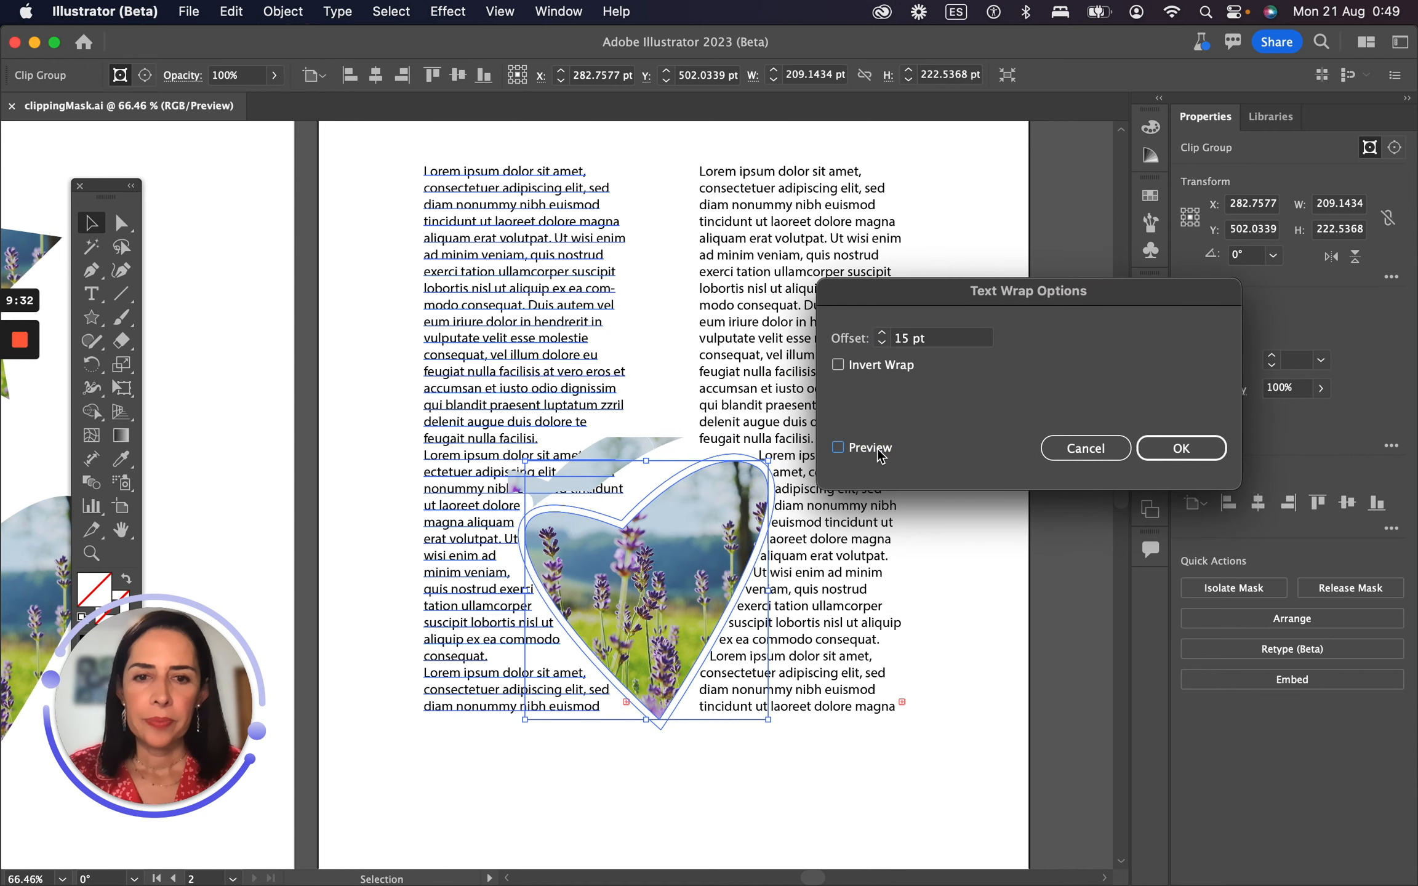
left_click(881, 456)
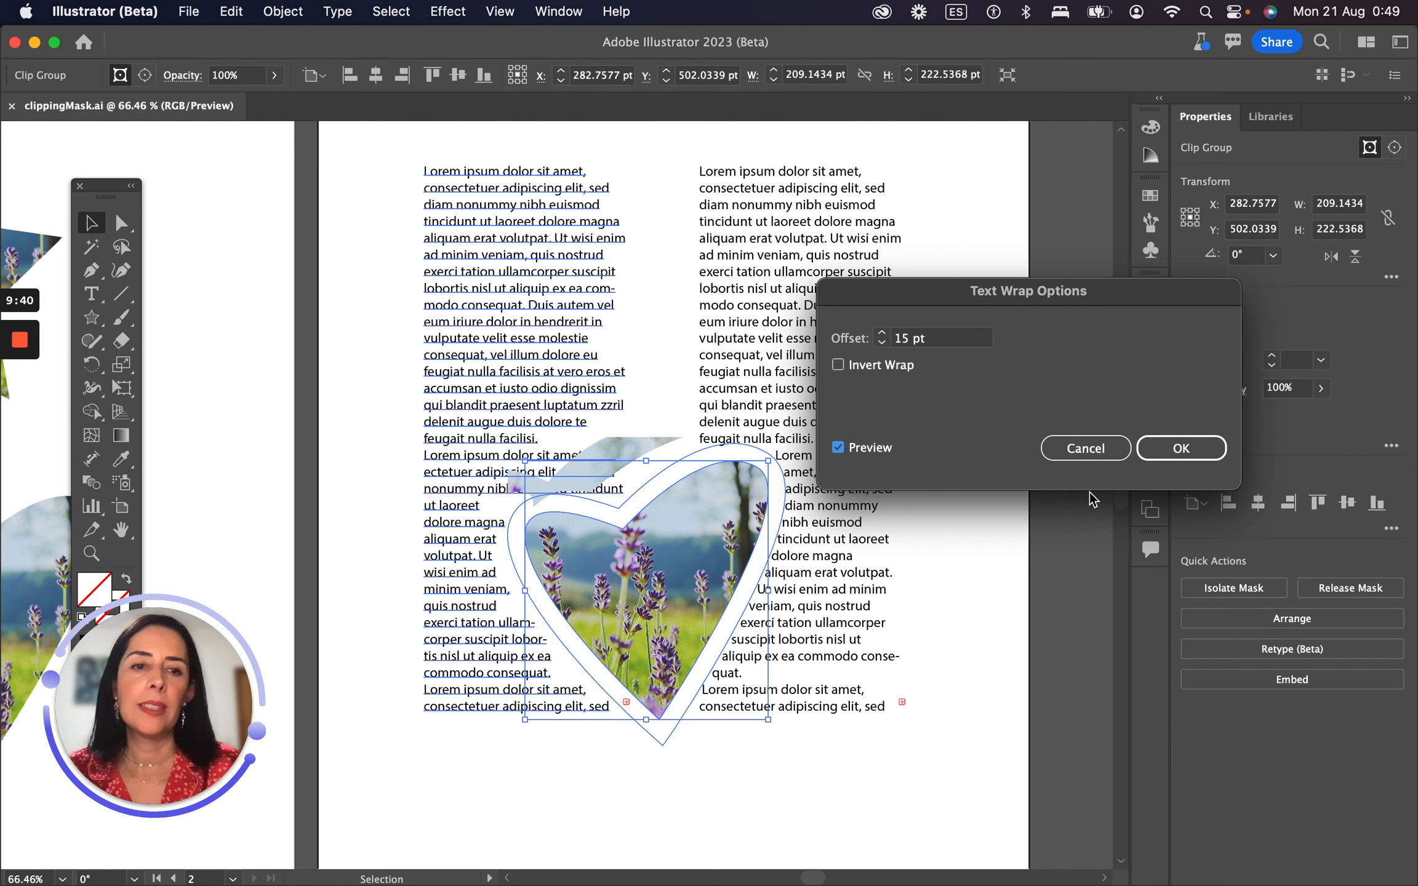
left_click(1169, 449)
left_click(926, 834)
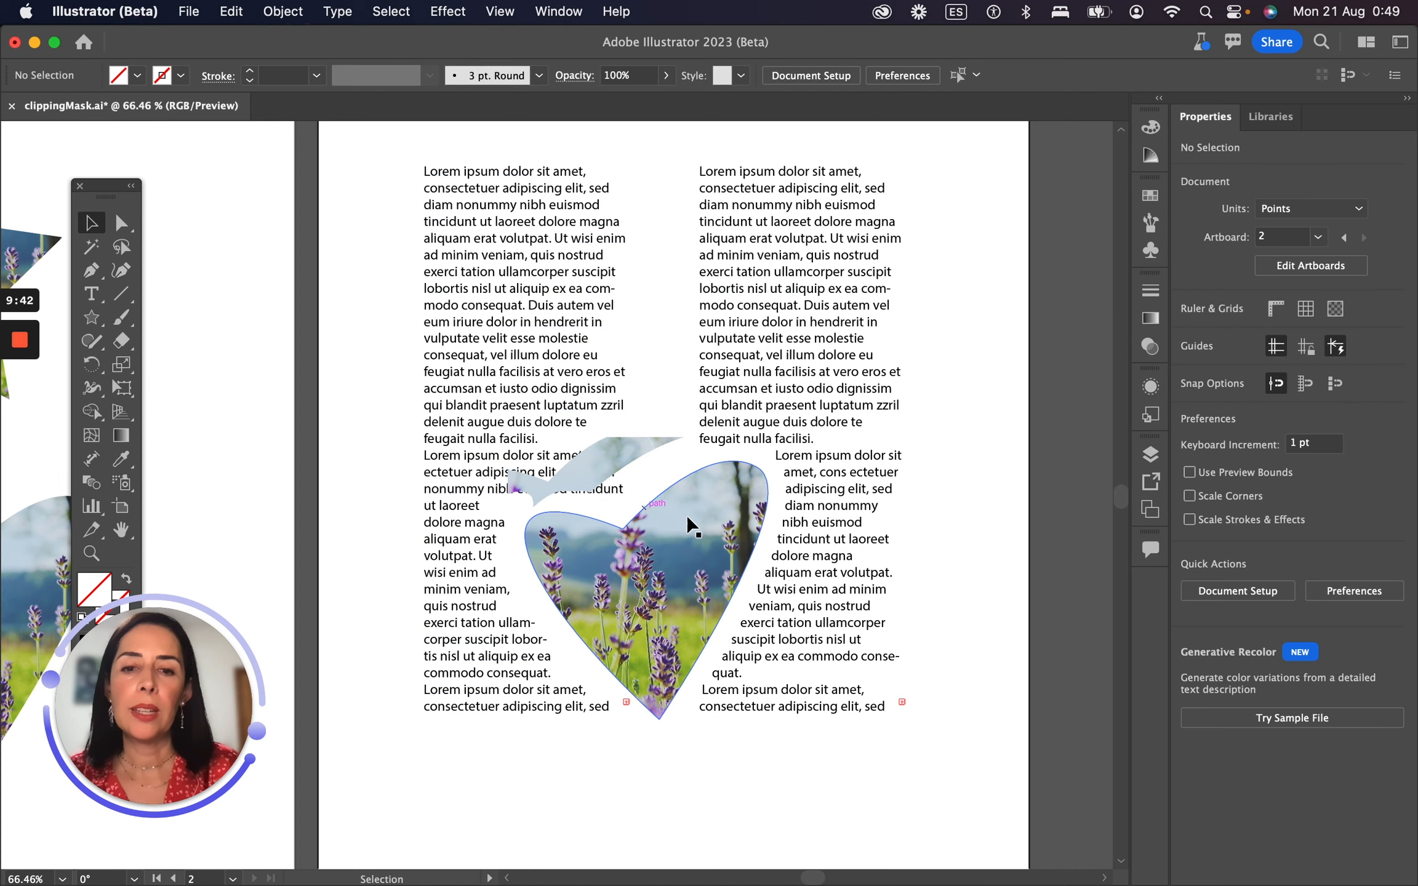
Step: Move the wrapped heart up and slightly right over the columns, to about X 322 pt and Y 322 pt, and save the document
left_click(725, 542)
left_click_drag(725, 541, 765, 328)
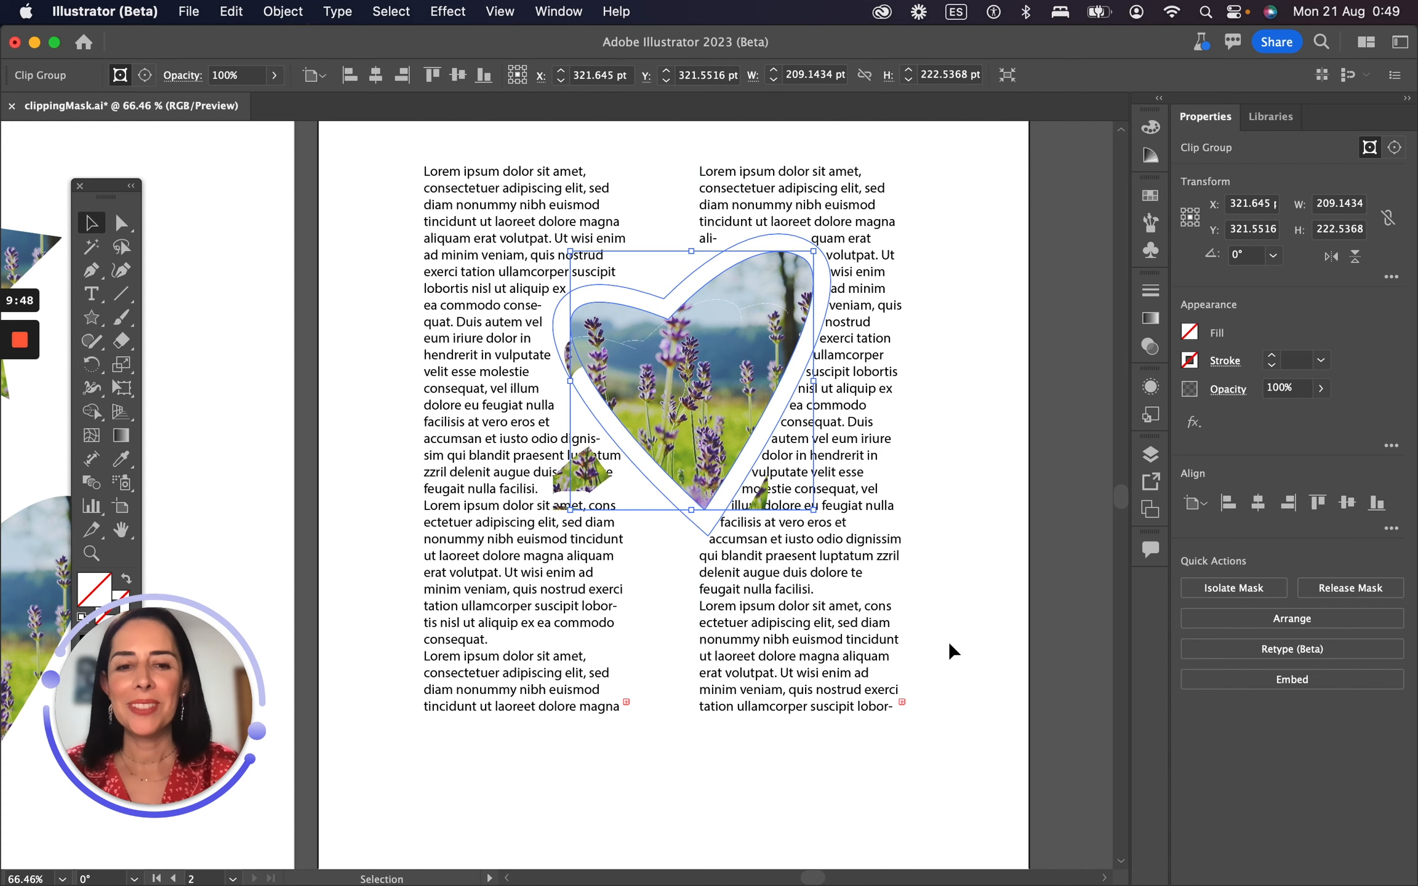
key("super+alt+0")
key("super+s")
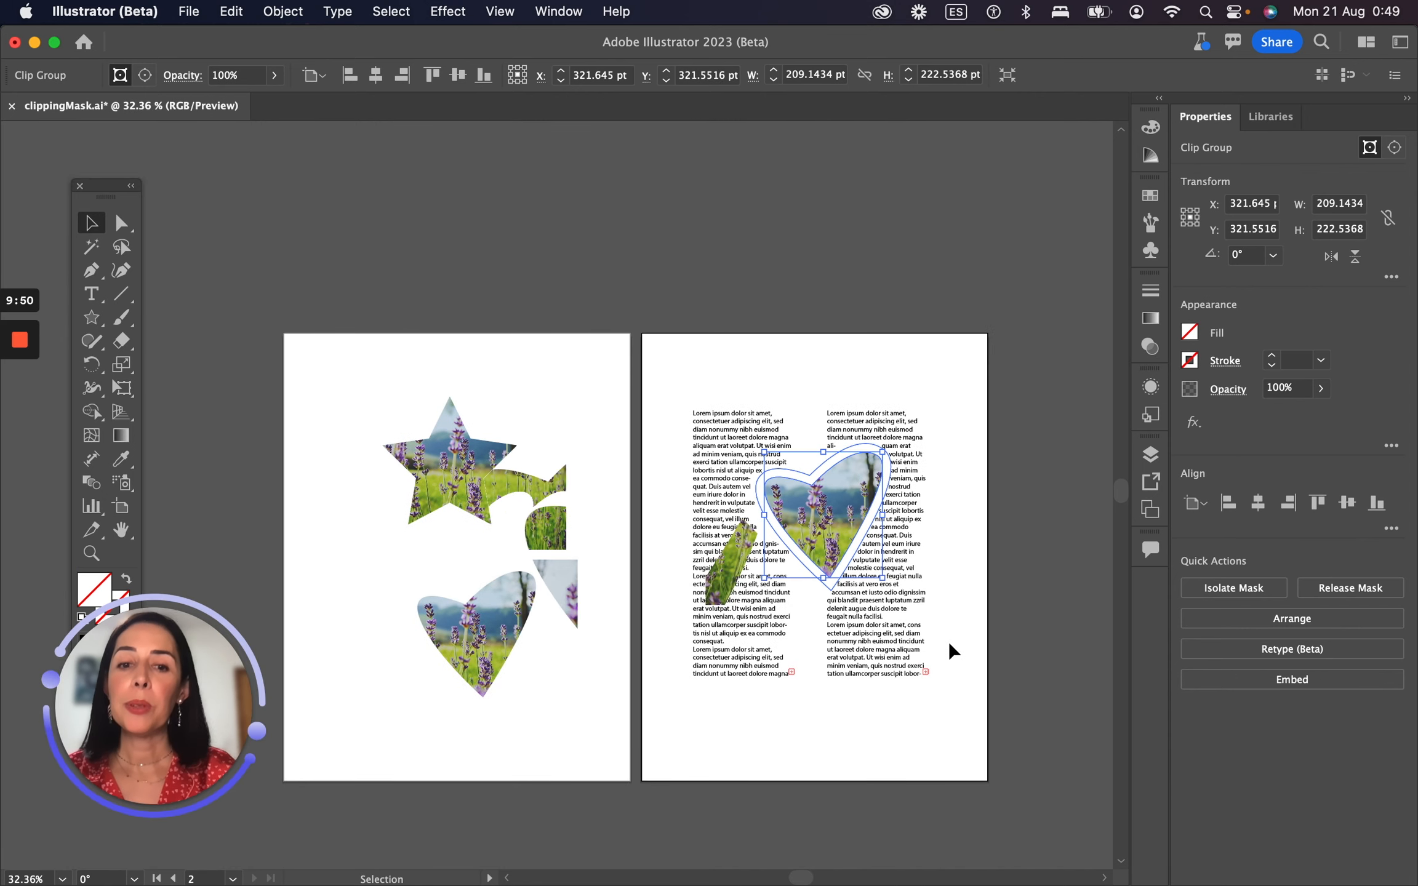